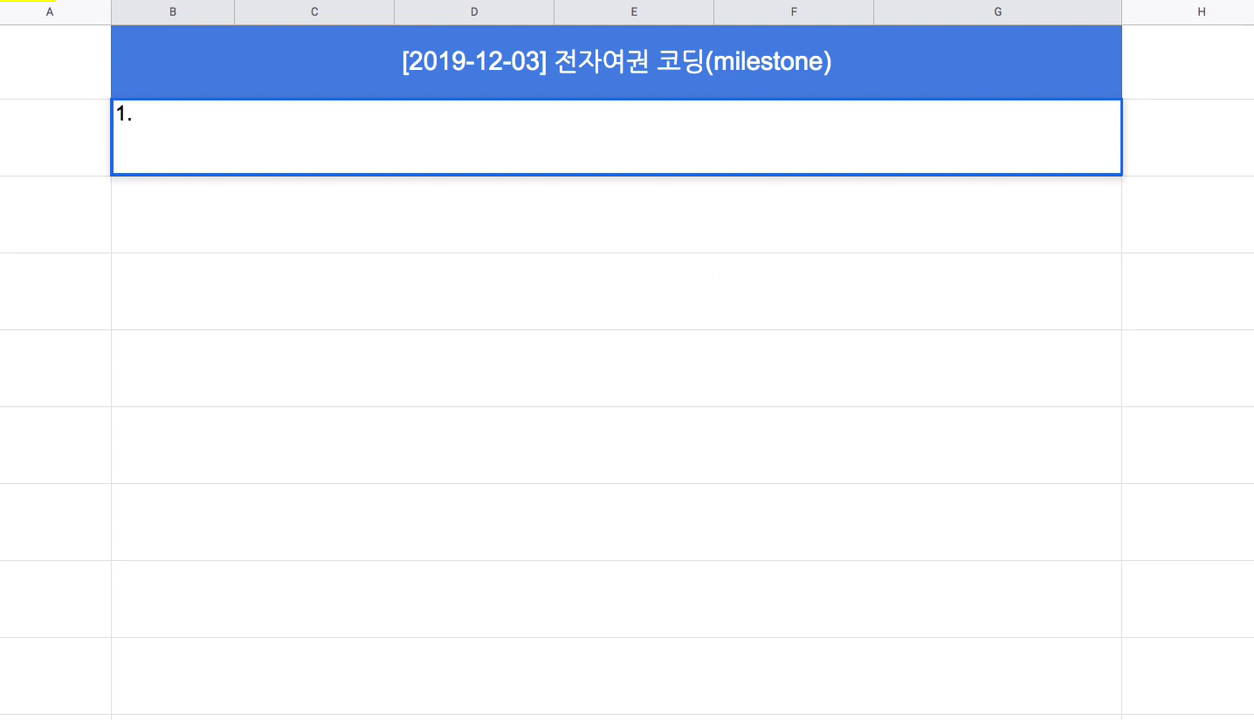
- Complete milestone item 1 as "전자여권의 코드 초안 작성" in the first row beneath the blue header
{"action": "type", "text": "초안 작성"}
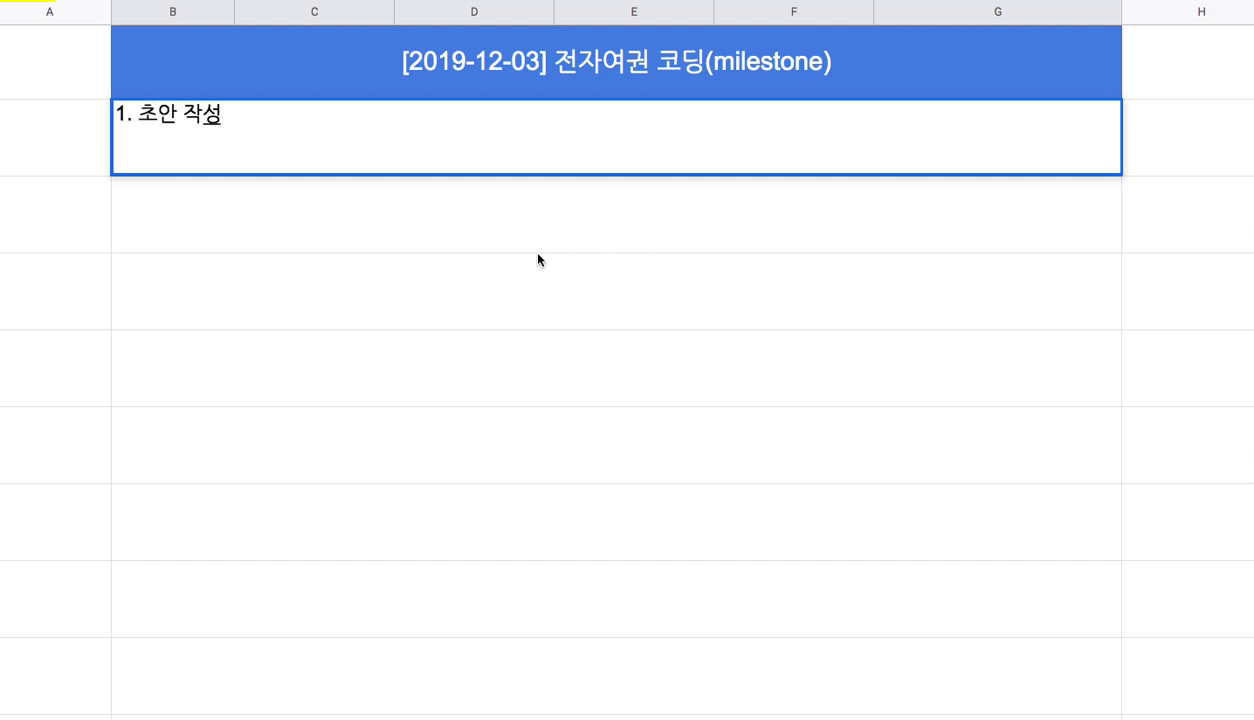
{"action": "key", "text": "Left"}
{"action": "key", "text": "Left"}
{"action": "key", "text": "Left"}
{"action": "key", "text": "Left"}
{"action": "key", "text": "Left"}
{"action": "type", "text": "전자여권의 코드"}
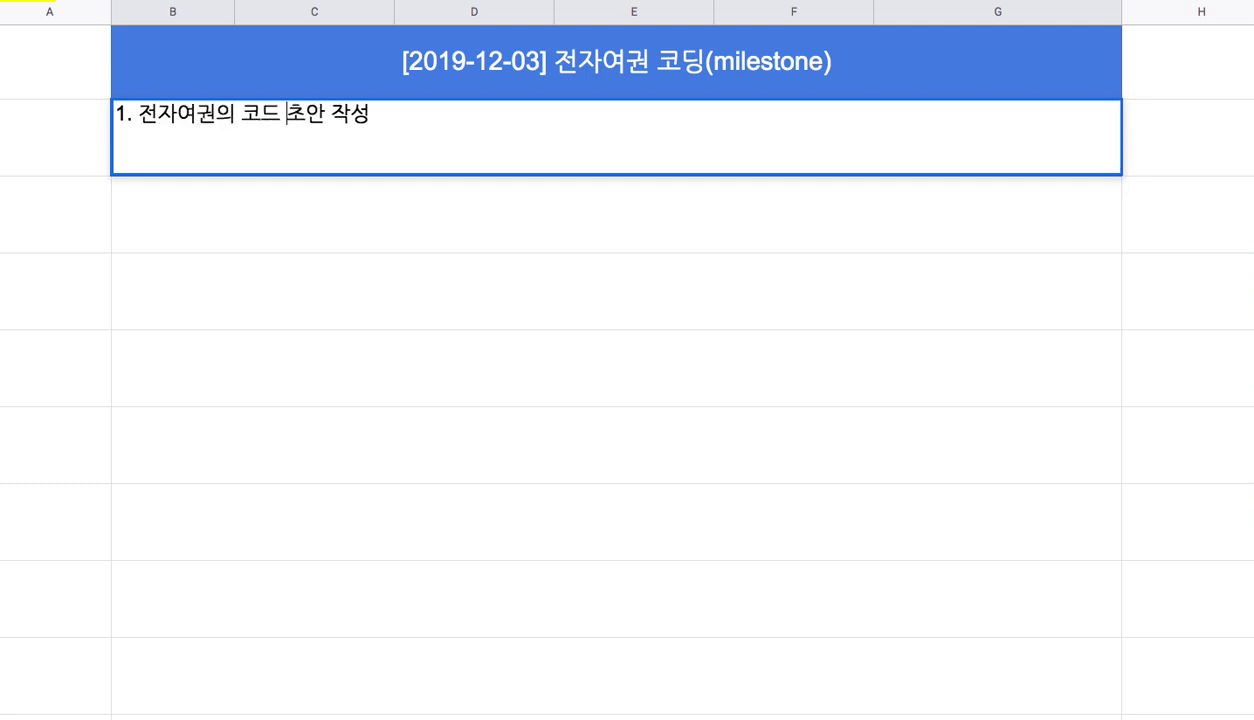
- Append the target date "=> 12/15" to the end of milestone item 1, separated by a space
{"action": "key", "text": "Right"}
{"action": "key", "text": "Right"}
{"action": "key", "text": "Right"}
{"action": "key", "text": "Right"}
{"action": "key", "text": "Right"}
{"action": "type", "text": "=> 12/15"}
{"action": "left_click", "coordinate": [370, 117]}
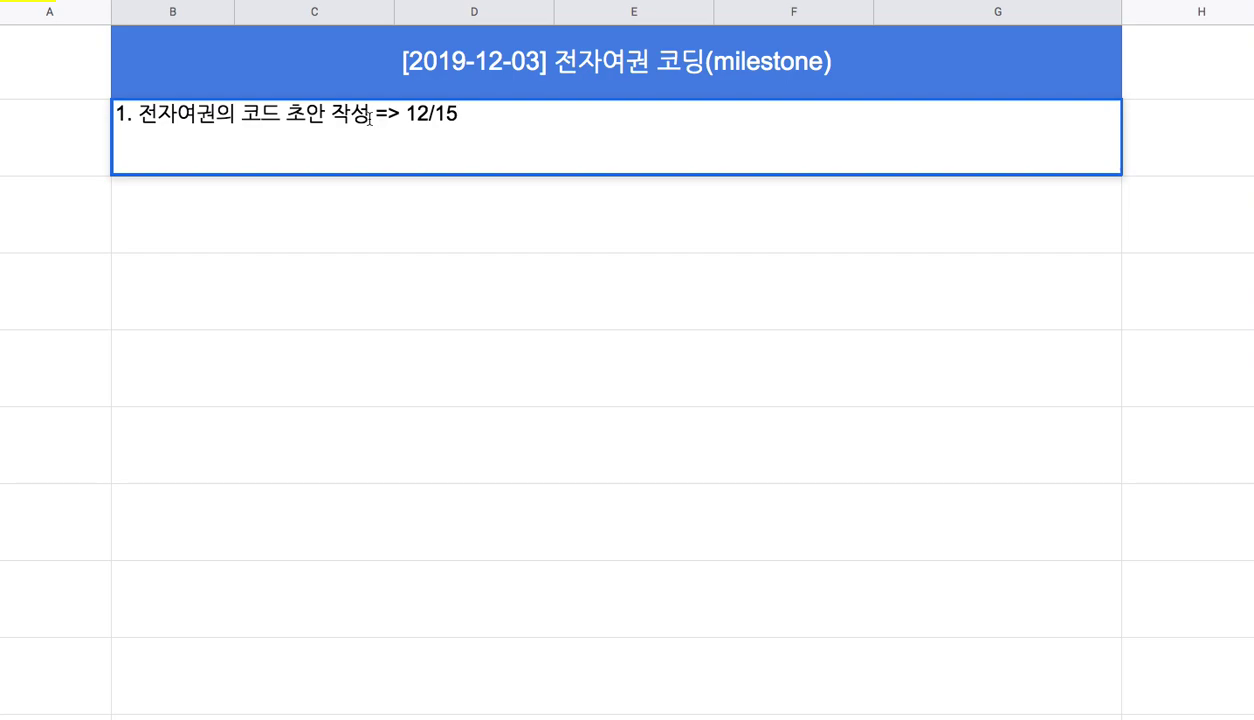
- Enter "2. DB 없는 시스템을 구상" in the row beneath item 1, with a space after "DB"
{"action": "left_click", "coordinate": [337, 243]}
{"action": "type", "text": "2"}
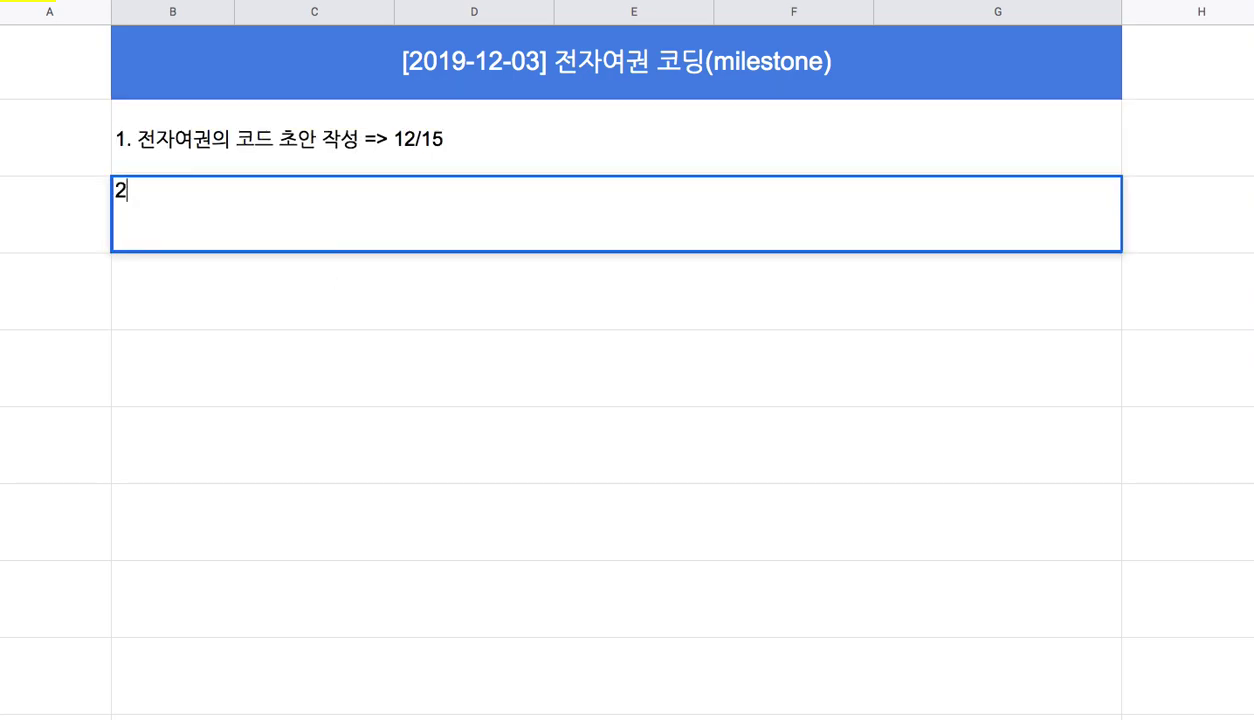
{"action": "type", "text": ". ㅇ"}
{"action": "key", "text": "BackSpace"}
{"action": "type", "text": "B"}
{"action": "key", "text": "BackSpace"}
{"action": "type", "text": "DB없는 시스템을"}
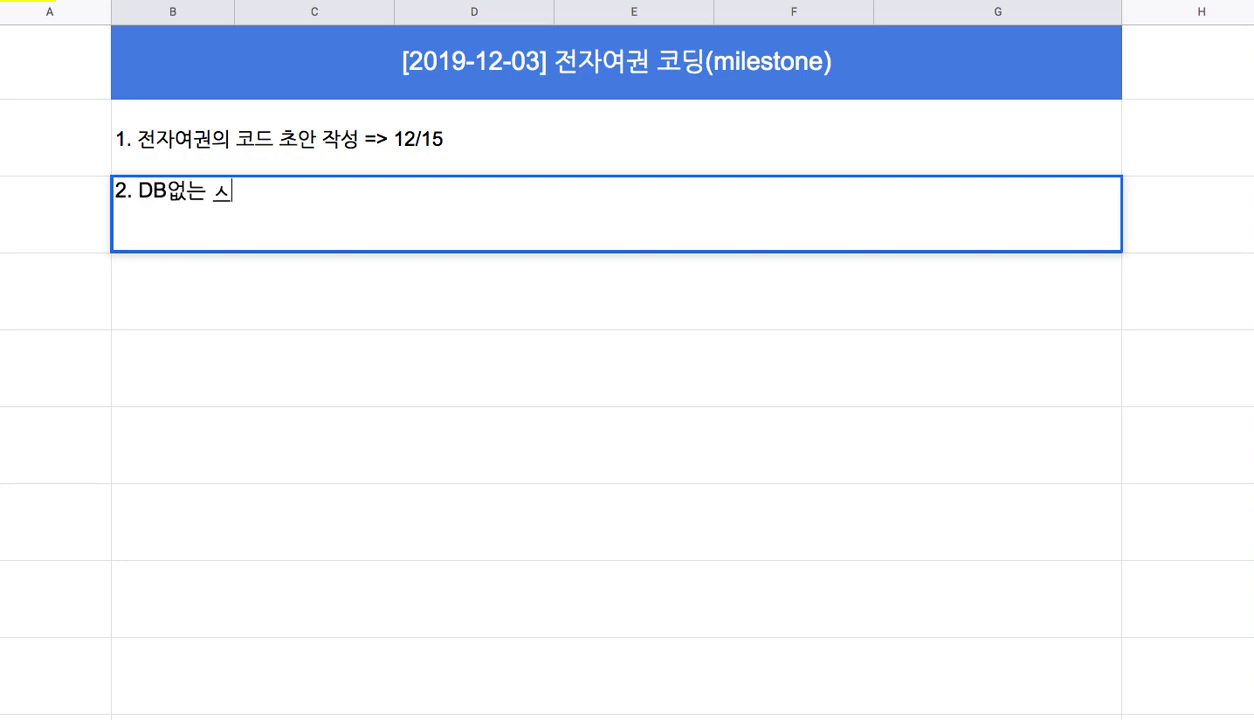
{"action": "type", "text": " 구상"}
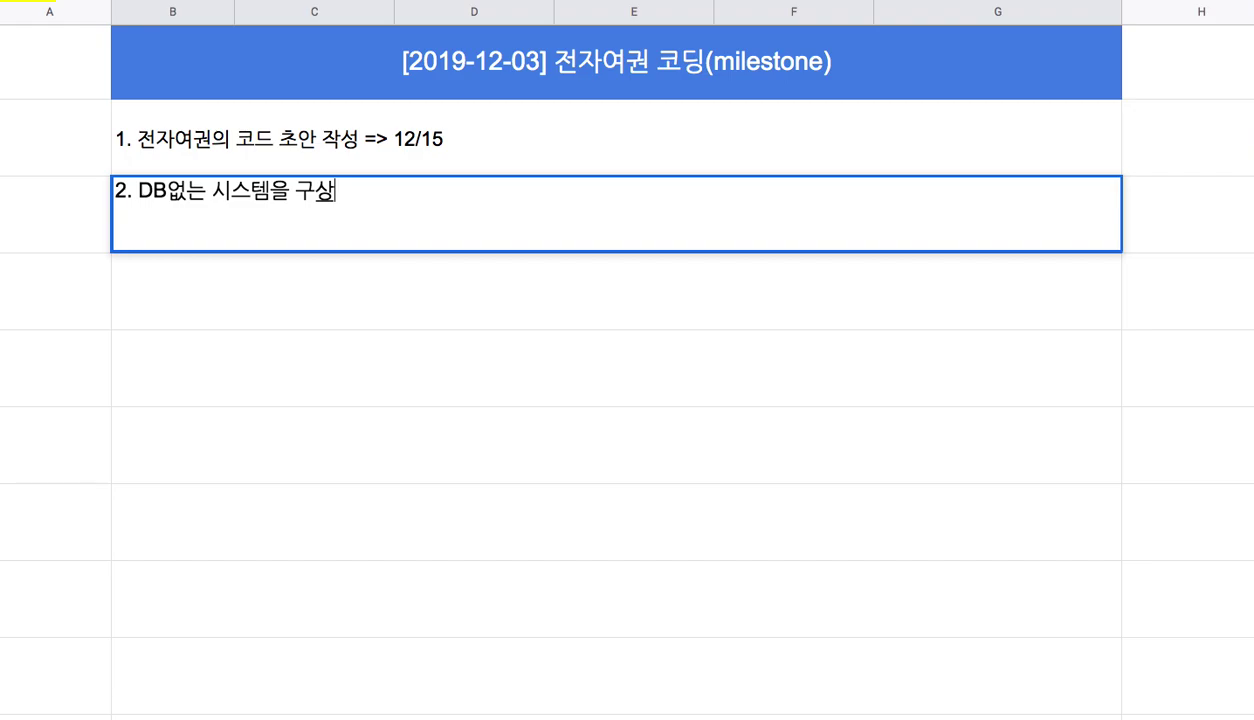
{"action": "left_click", "coordinate": [178, 194]}
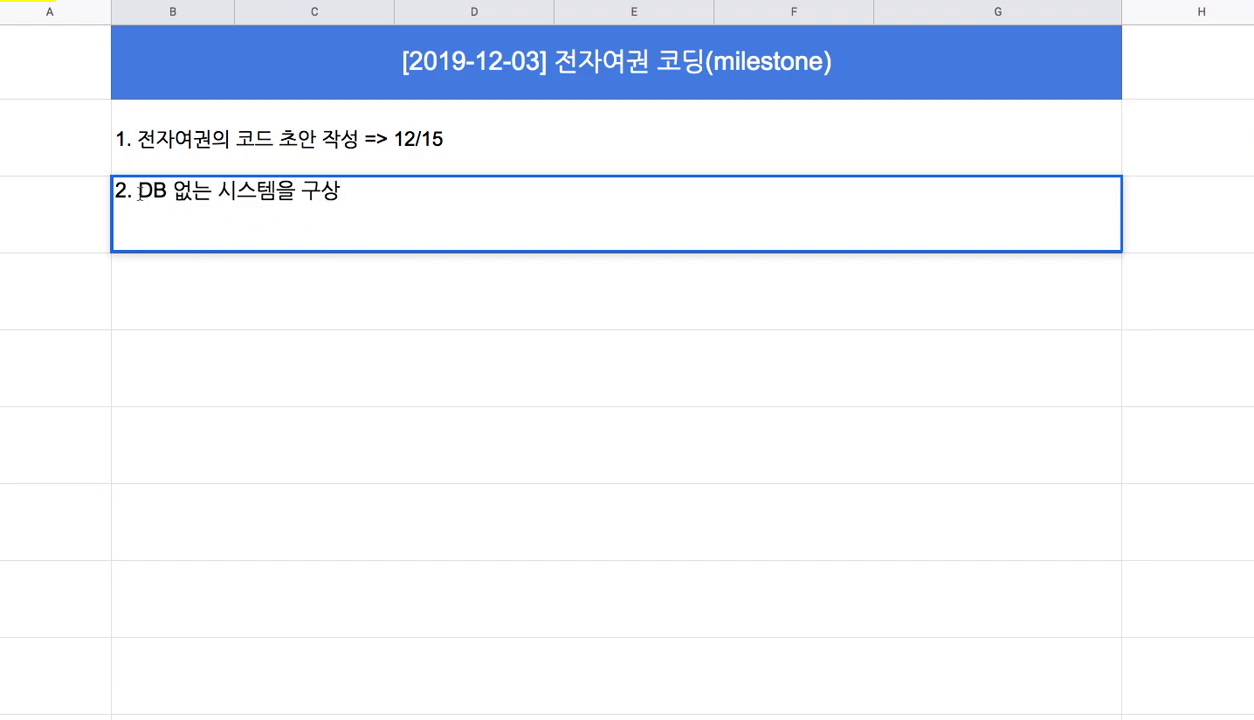
- Append "=> DB를 사용" to the end of milestone item 2
{"action": "left_click_drag", "start_coordinate": [138, 191], "coordinate": [191, 192]}
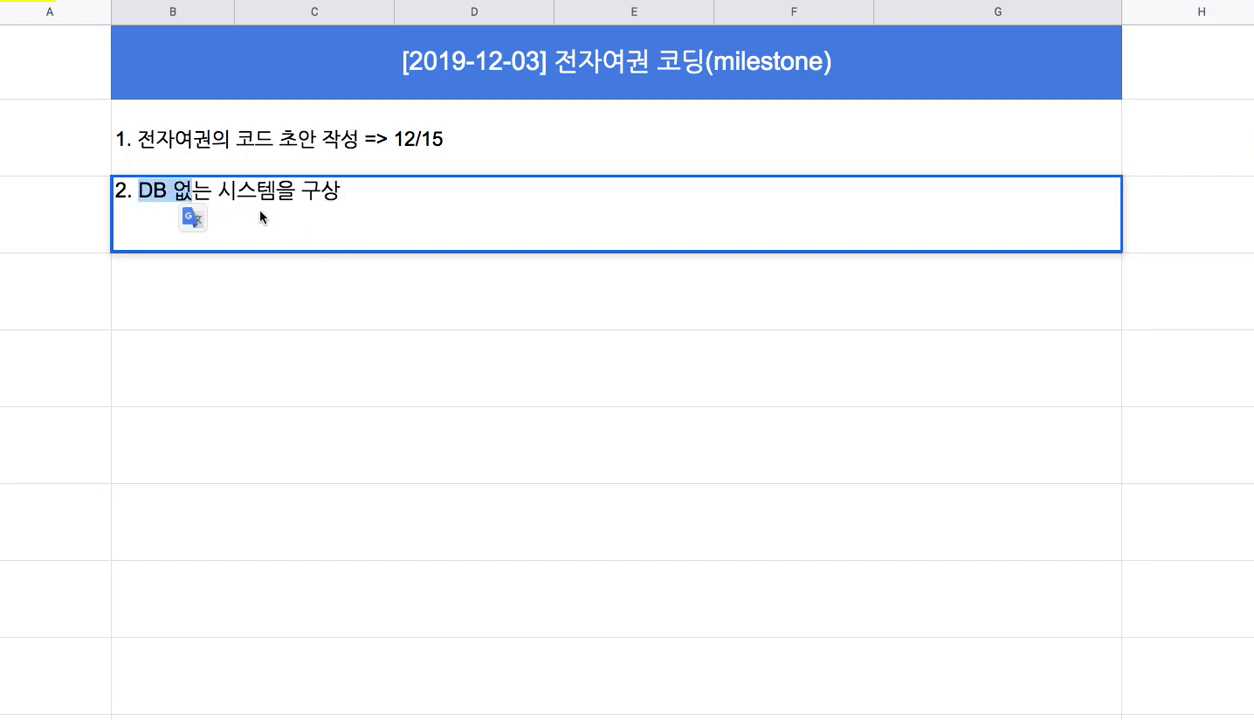
{"action": "left_click_drag", "start_coordinate": [275, 190], "coordinate": [341, 190]}
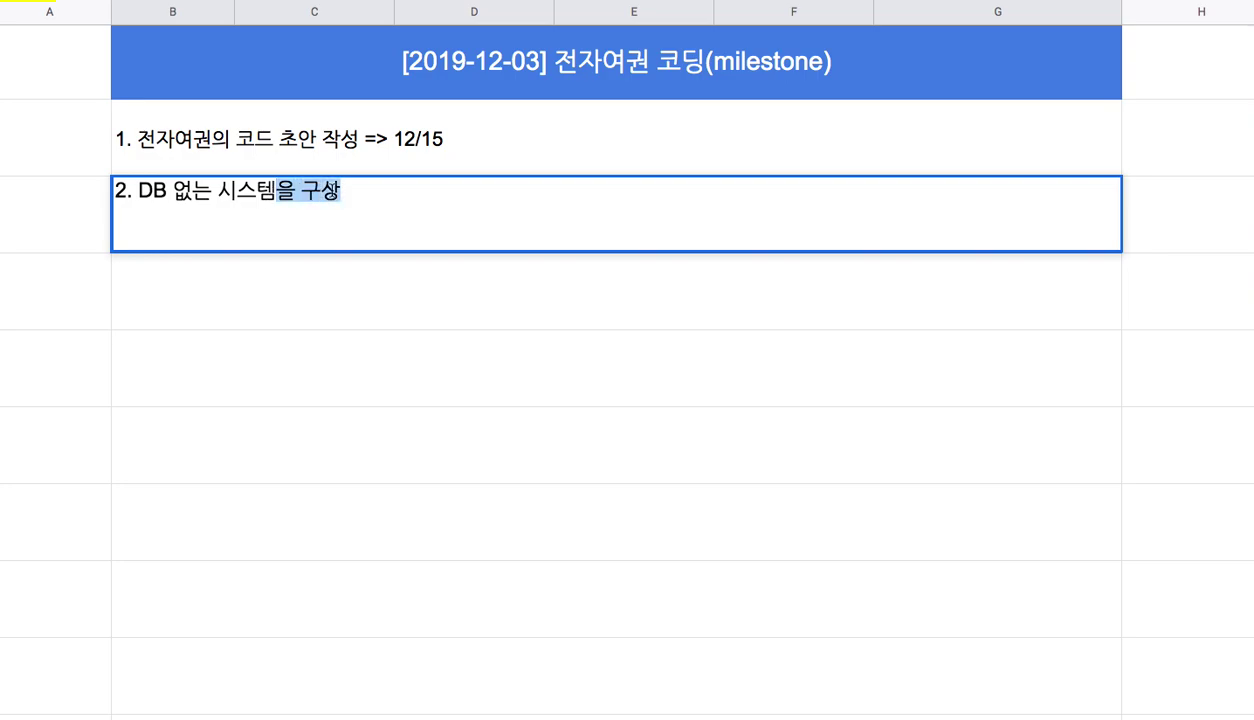
{"action": "left_click", "coordinate": [363, 190]}
{"action": "type", "text": "="}
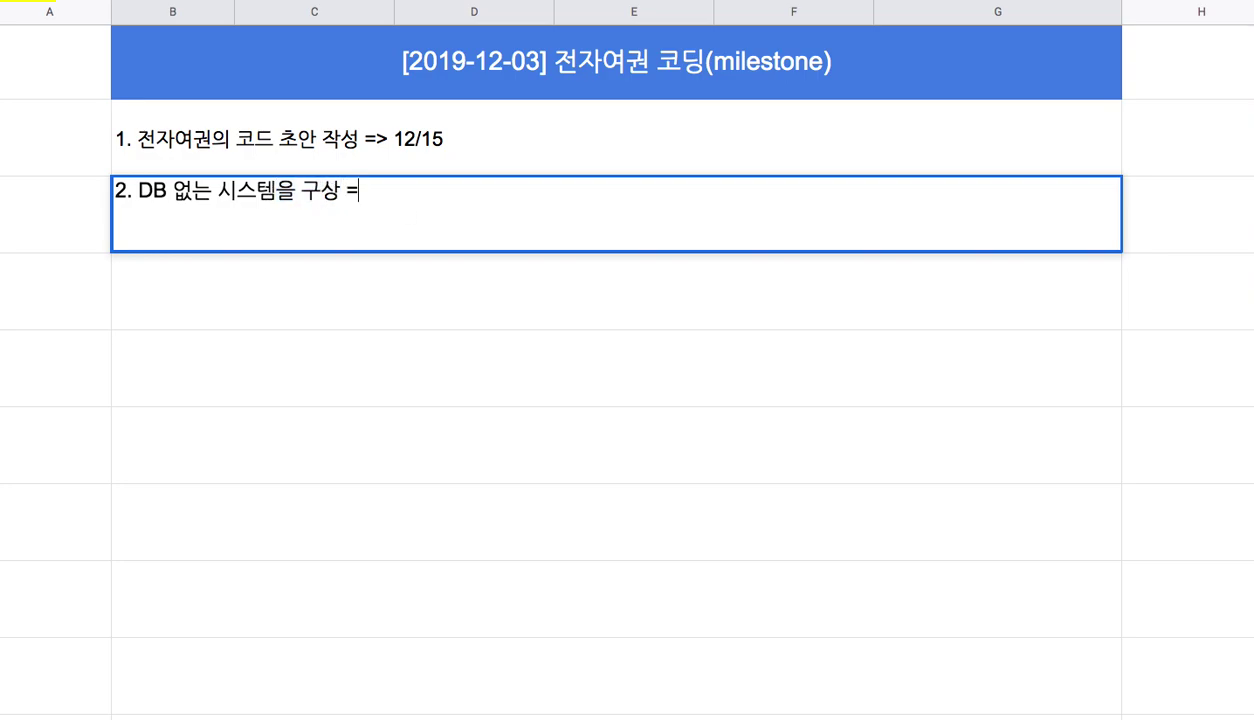
{"action": "type", "text": "> DB를 사용"}
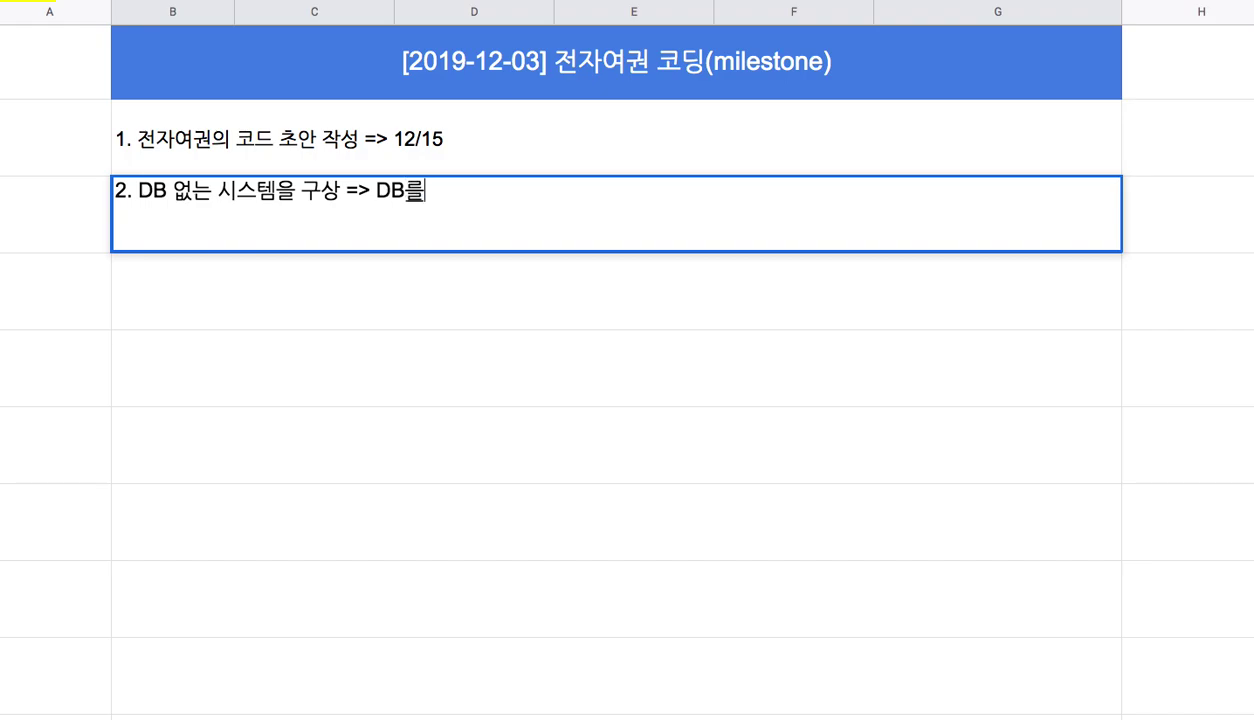
{"action": "left_click", "coordinate": [342, 144]}
{"action": "left_click_drag", "start_coordinate": [342, 144], "coordinate": [344, 222]}
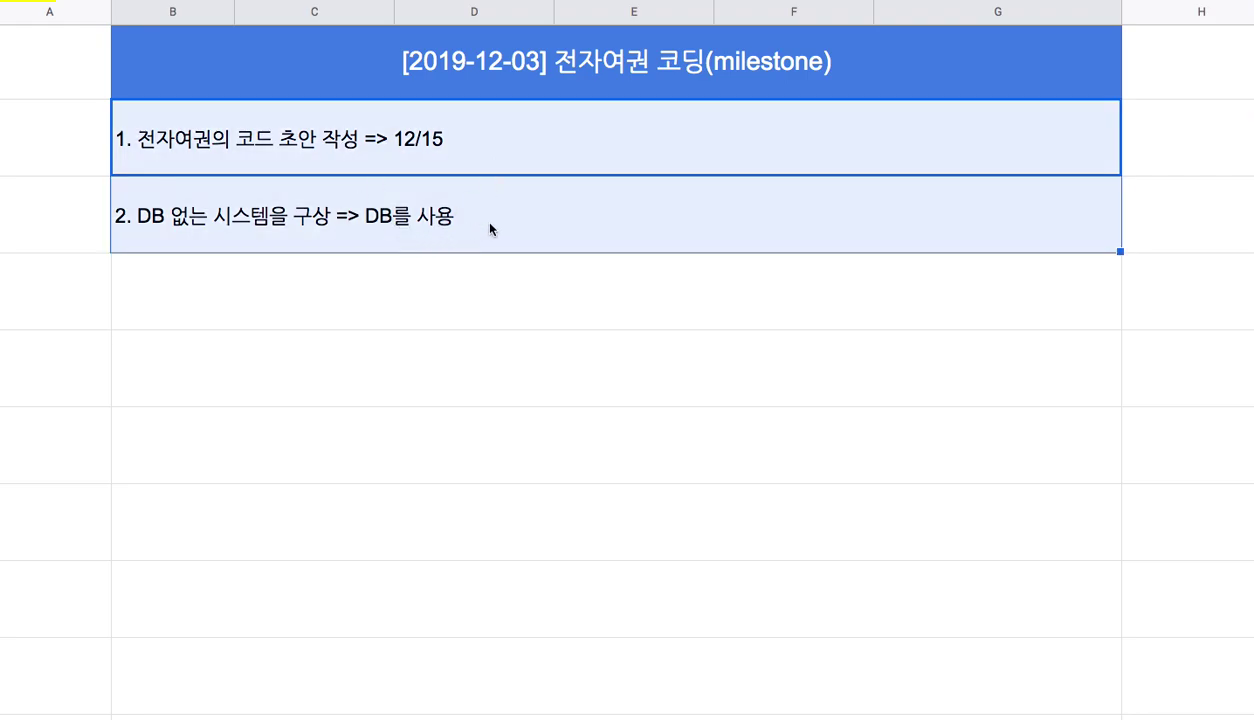
{"action": "double_click", "coordinate": [445, 158]}
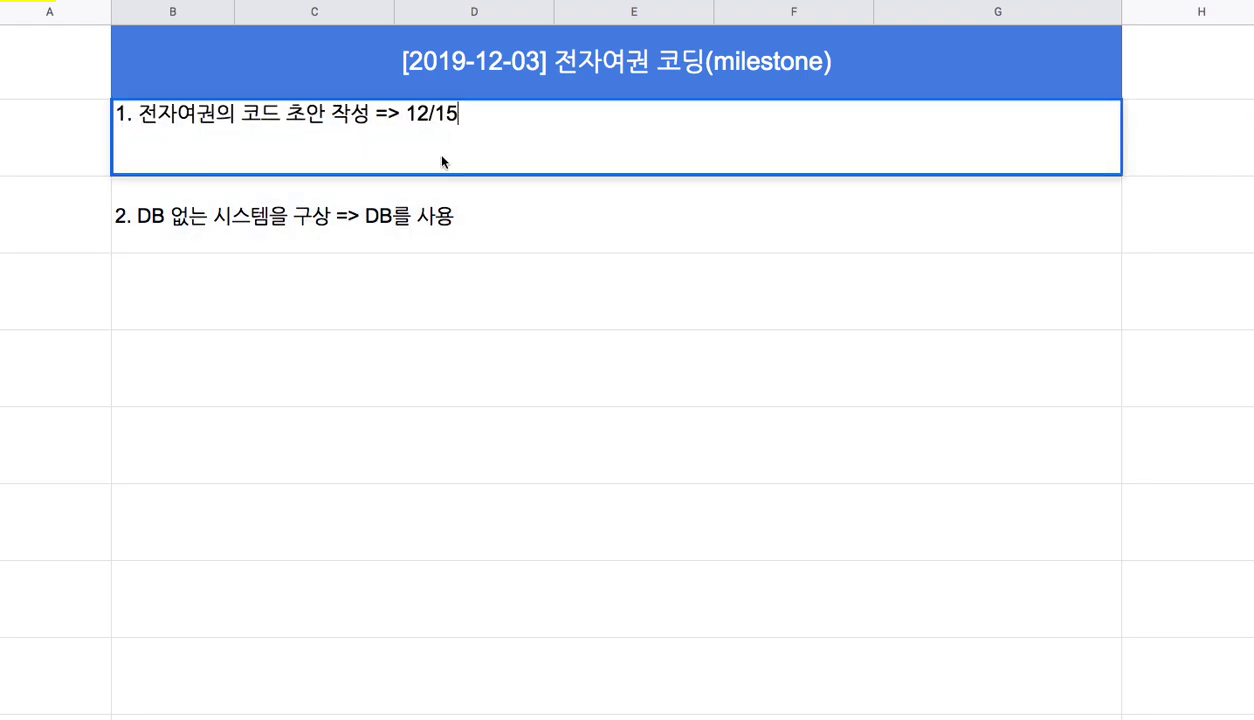
{"action": "left_click_drag", "start_coordinate": [406, 113], "coordinate": [458, 110]}
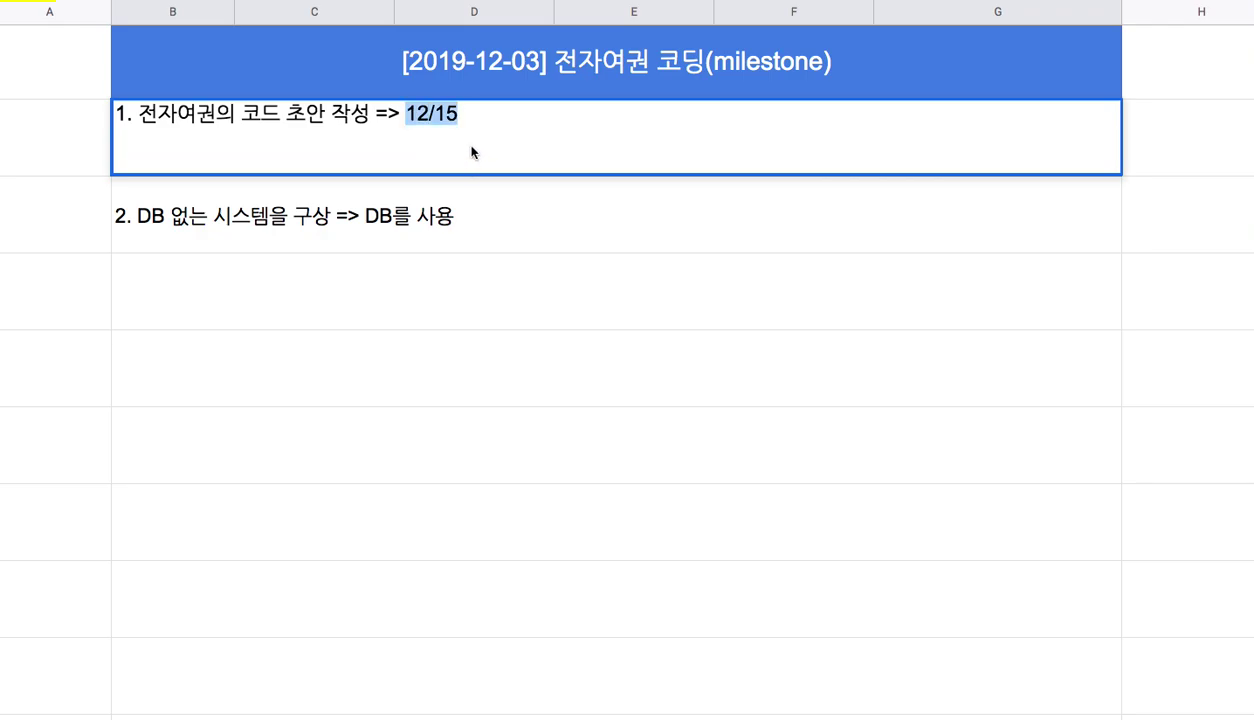
{"action": "left_click_drag", "start_coordinate": [241, 113], "coordinate": [325, 113]}
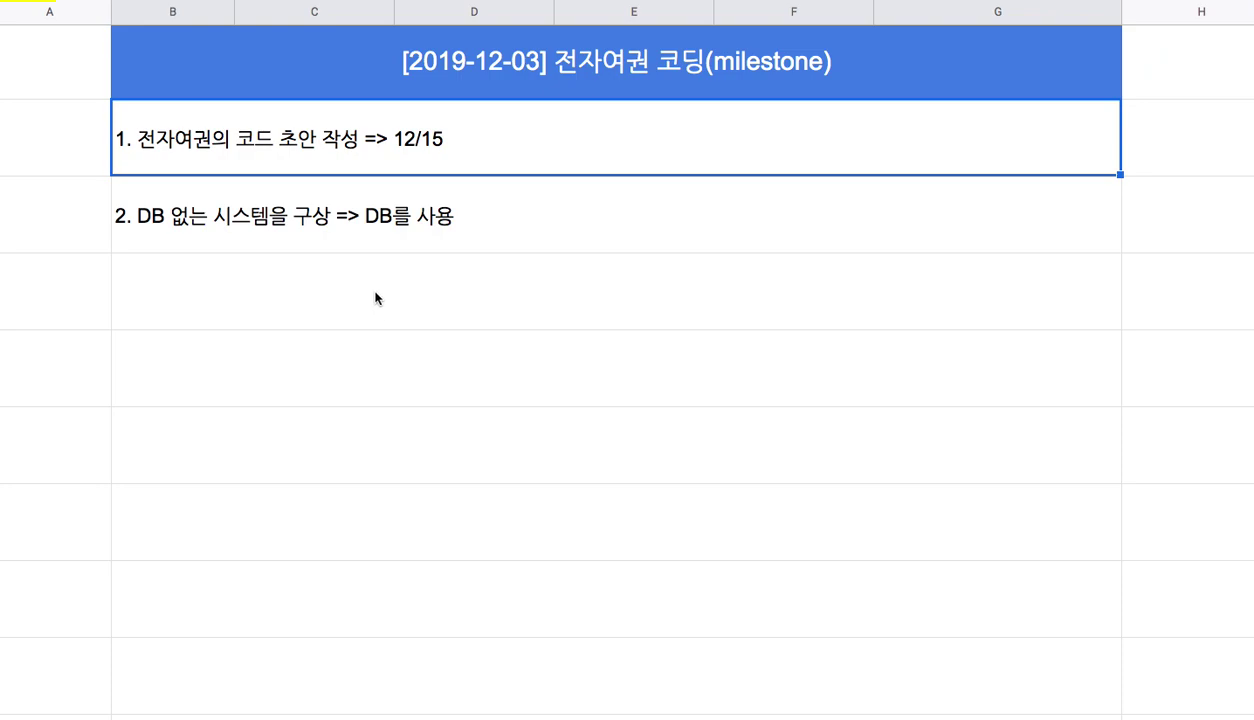
- Enter "3. Elixir + Phoenix + Vue" in the row beneath item 2
{"action": "left_click", "coordinate": [328, 302]}
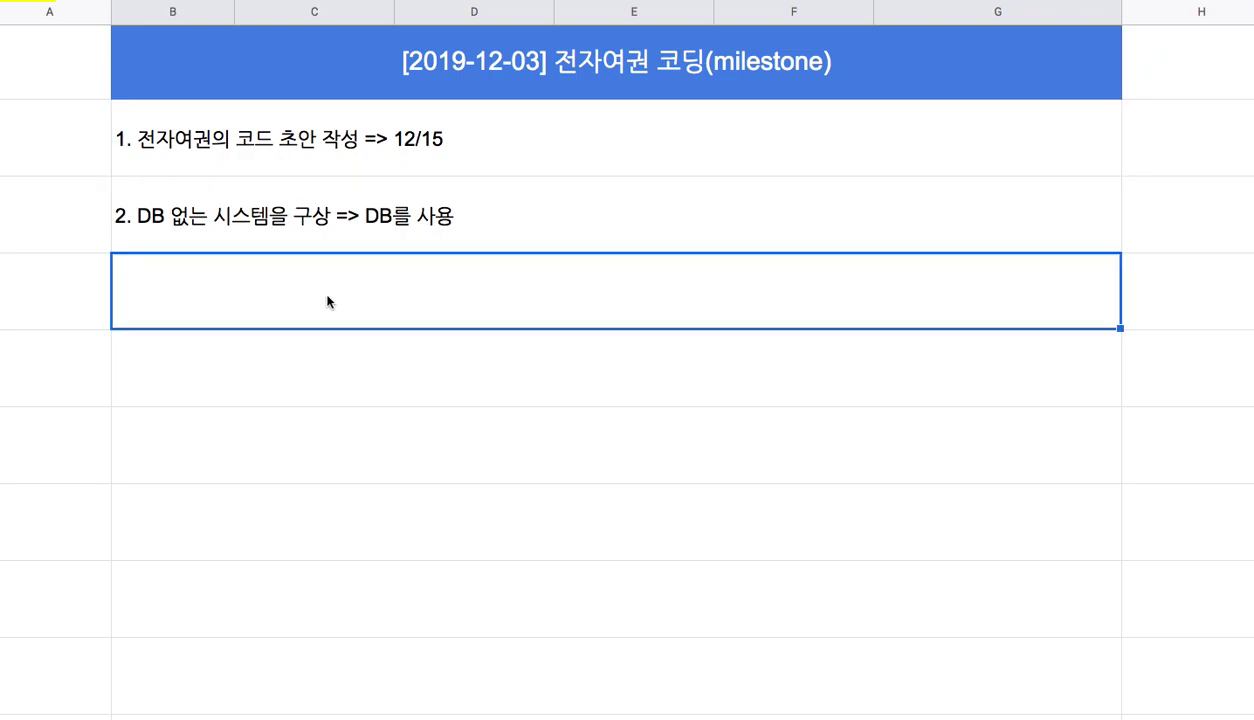
{"action": "type", "text": "3. "}
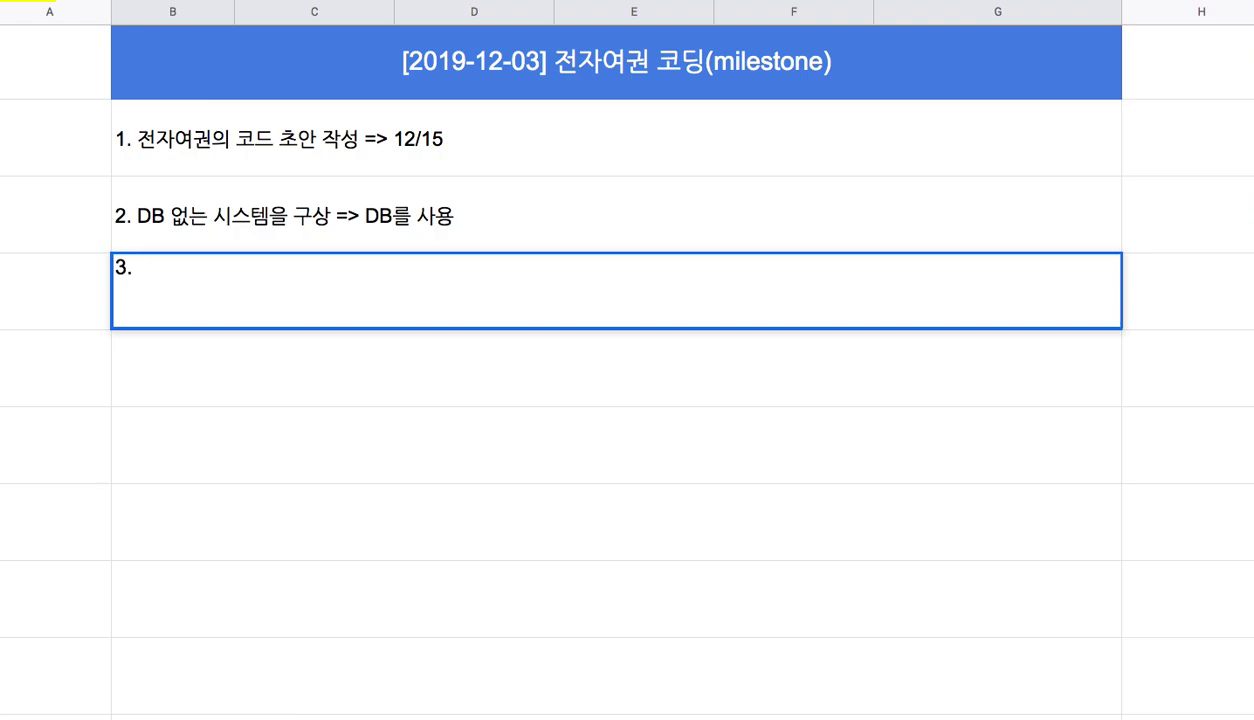
{"action": "type", "text": "Elixir"}
{"action": "key", "text": "Return"}
{"action": "type", "text": "+"}
{"action": "key", "text": "BackSpace"}
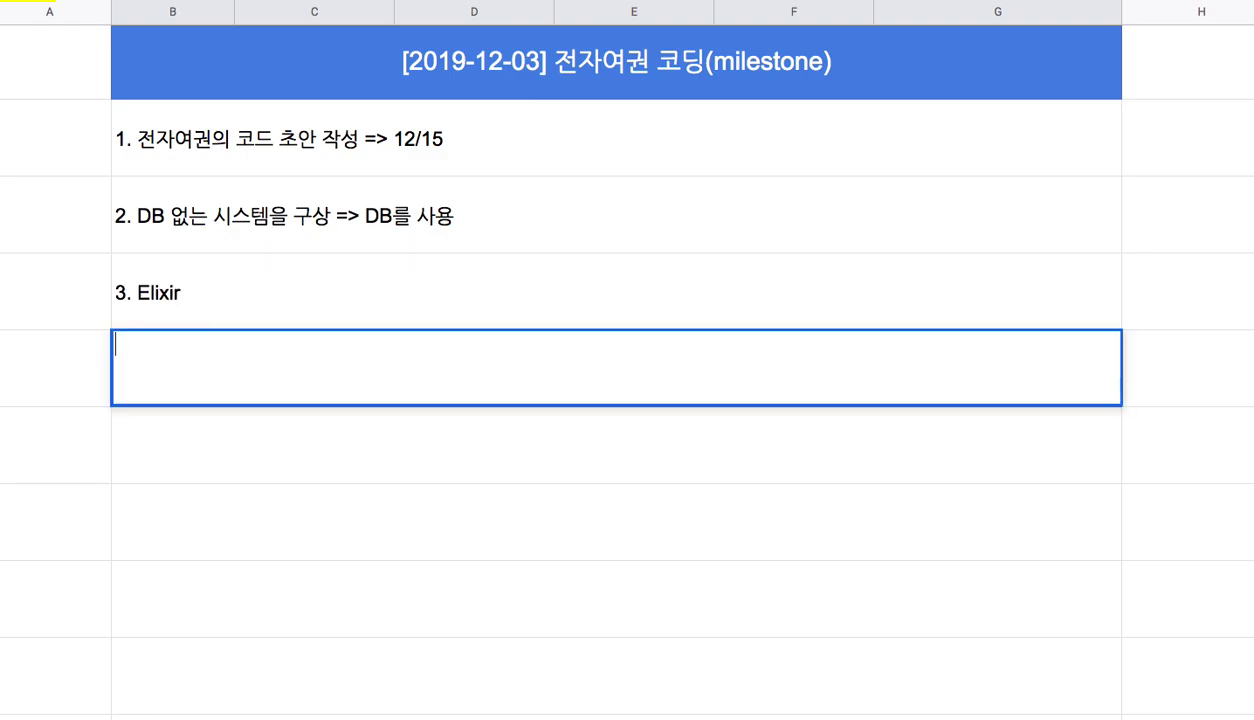
{"action": "double_click", "coordinate": [391, 293]}
{"action": "type", "text": "+ P"}
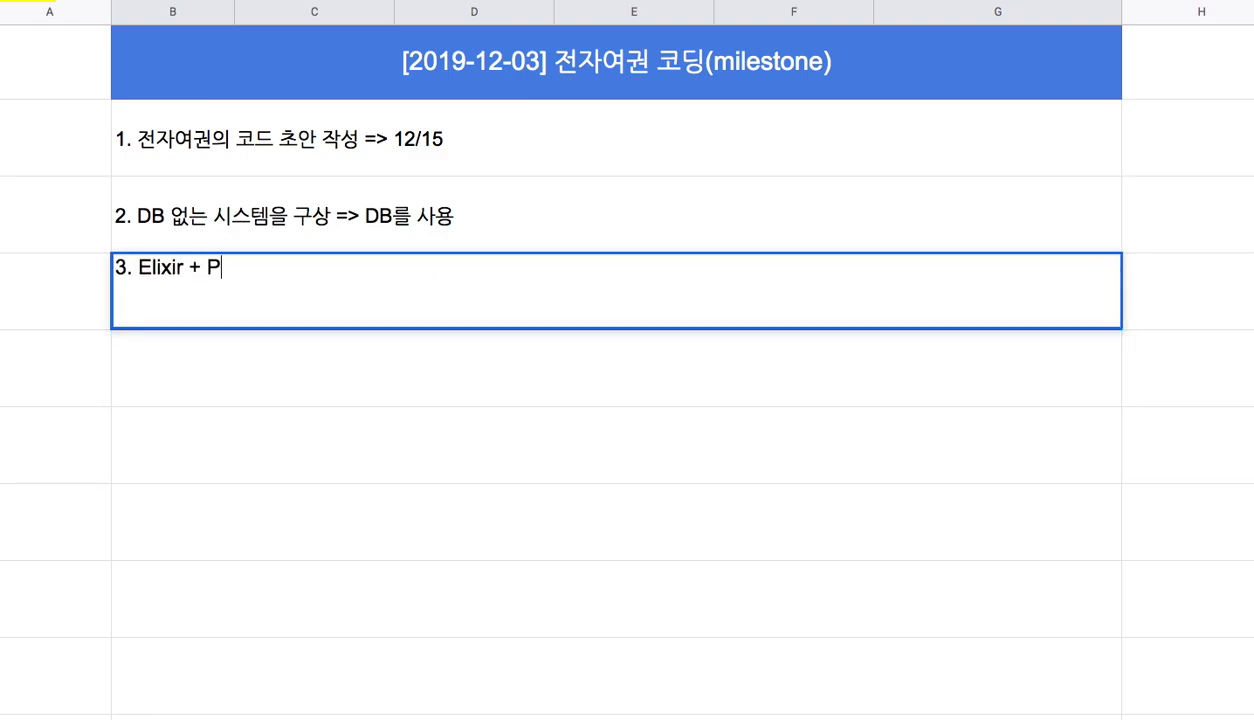
{"action": "type", "text": "hoenix + V"}
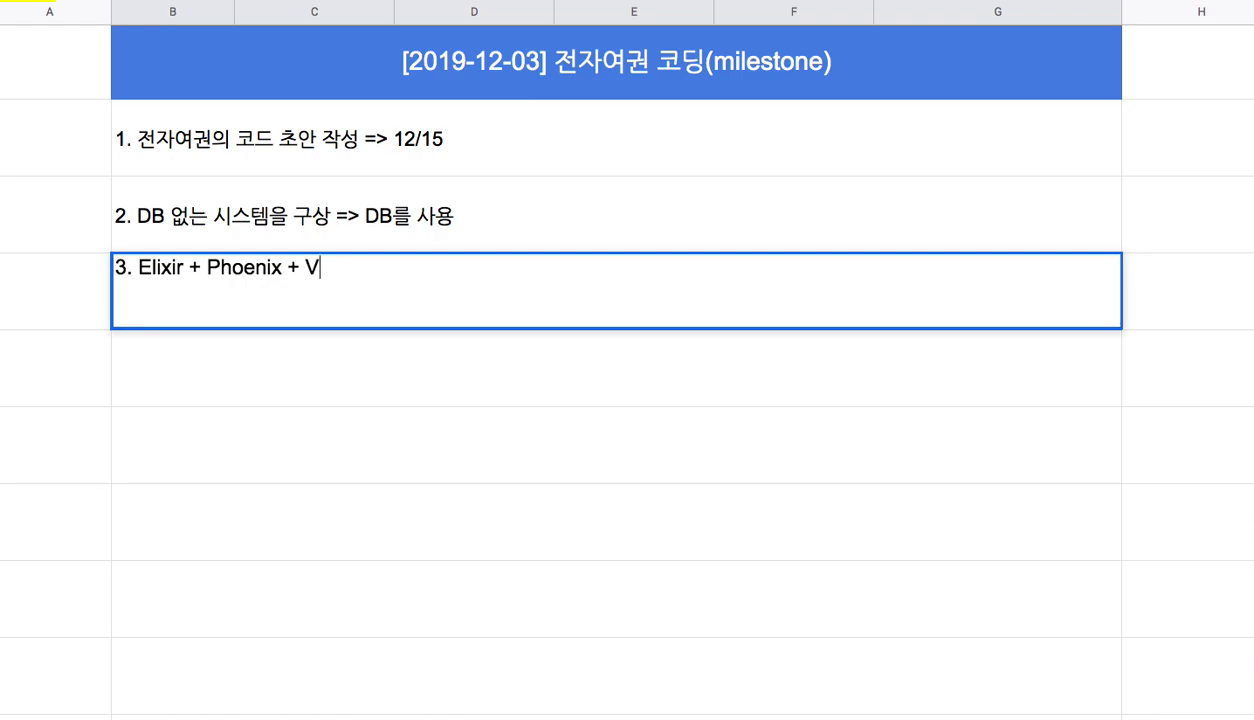
{"action": "type", "text": "ue"}
- Add "(BE)" after Phoenix and "(FE)" after Vue in item 3, and append "+ Ecto(DBMS) + PostgreSQL"
{"action": "left_click", "coordinate": [282, 268]}
{"action": "type", "text": "(BE)"}
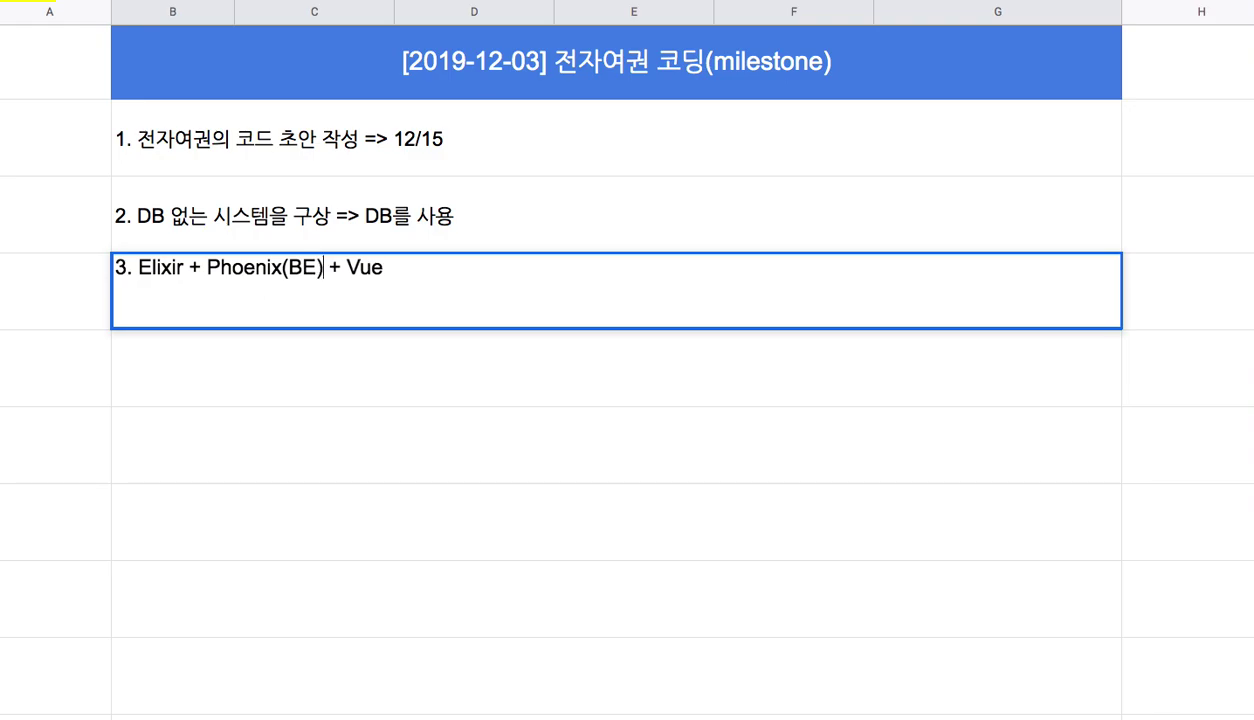
{"action": "left_click", "coordinate": [381, 268]}
{"action": "type", "text": "(FE) + Ecto"}
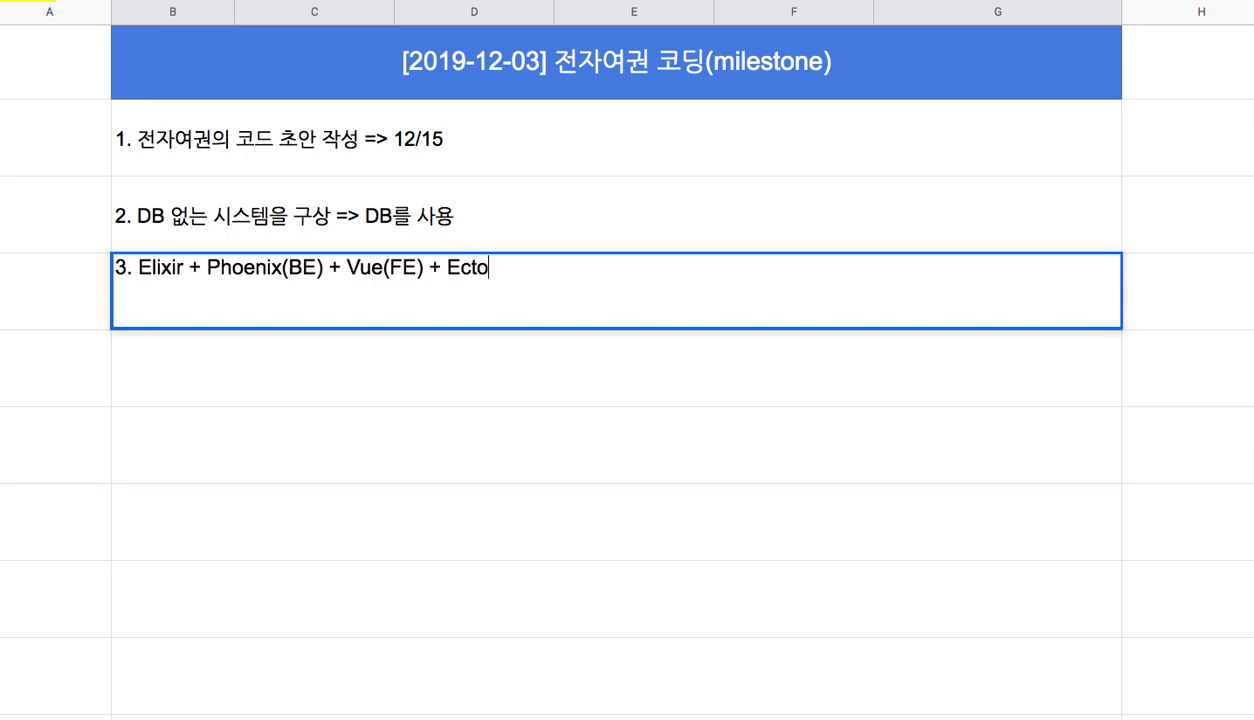
{"action": "type", "text": "(DBMS)"}
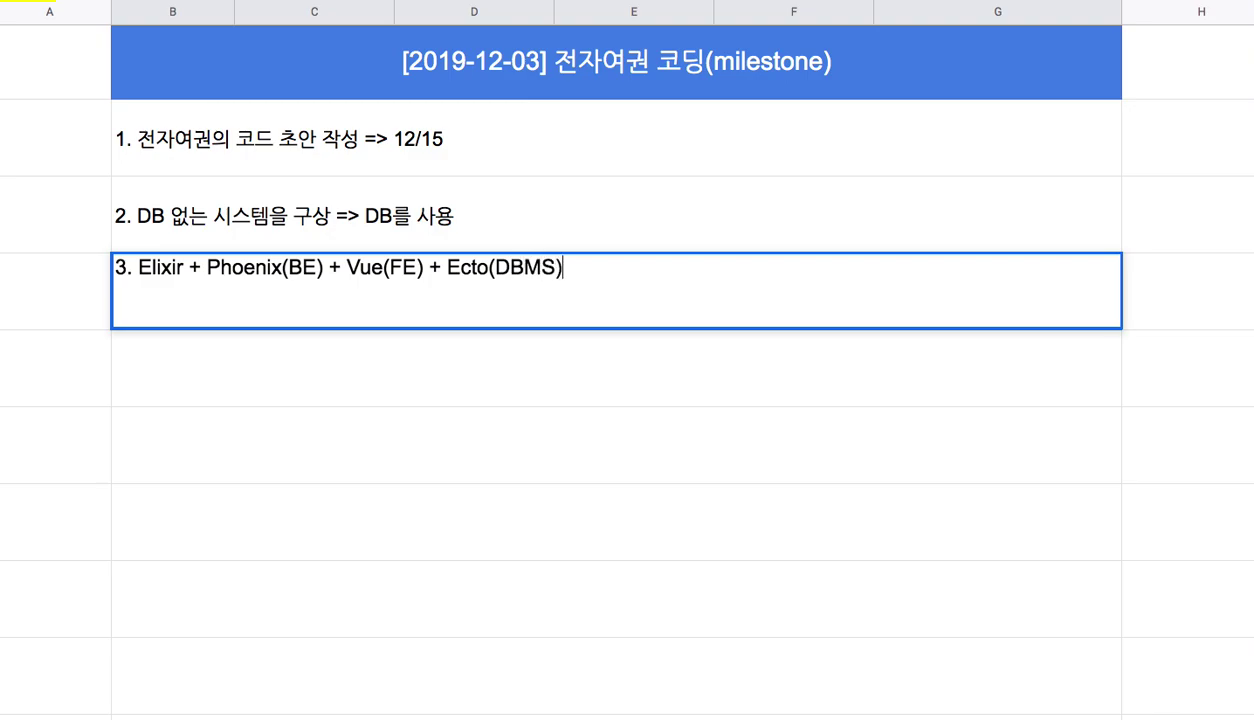
{"action": "type", "text": " + Postgres"}
{"action": "key", "text": "BackSpace"}
{"action": "type", "text": "SQL"}
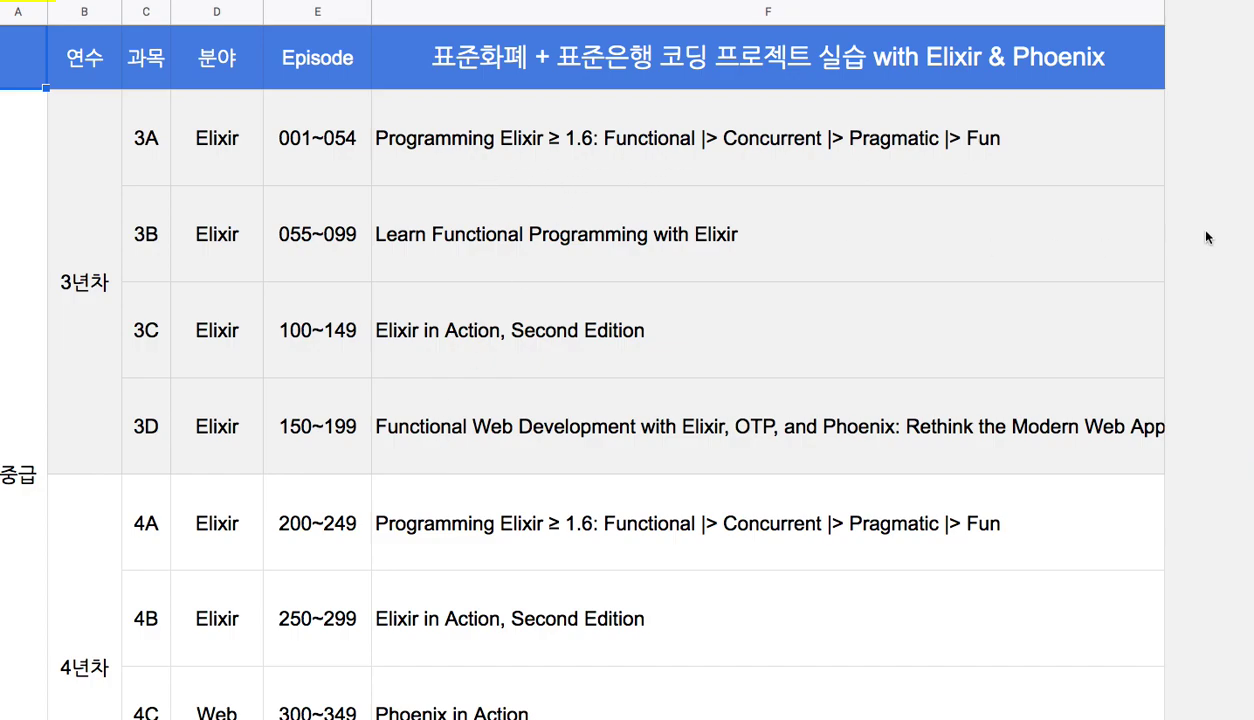
- Look through the Elixir and Phoenix course list from 3A to 6A, and return to the milestone sheet
{"action": "scroll", "coordinate": [582, 364], "scroll_direction": "down", "scroll_amount": 5}
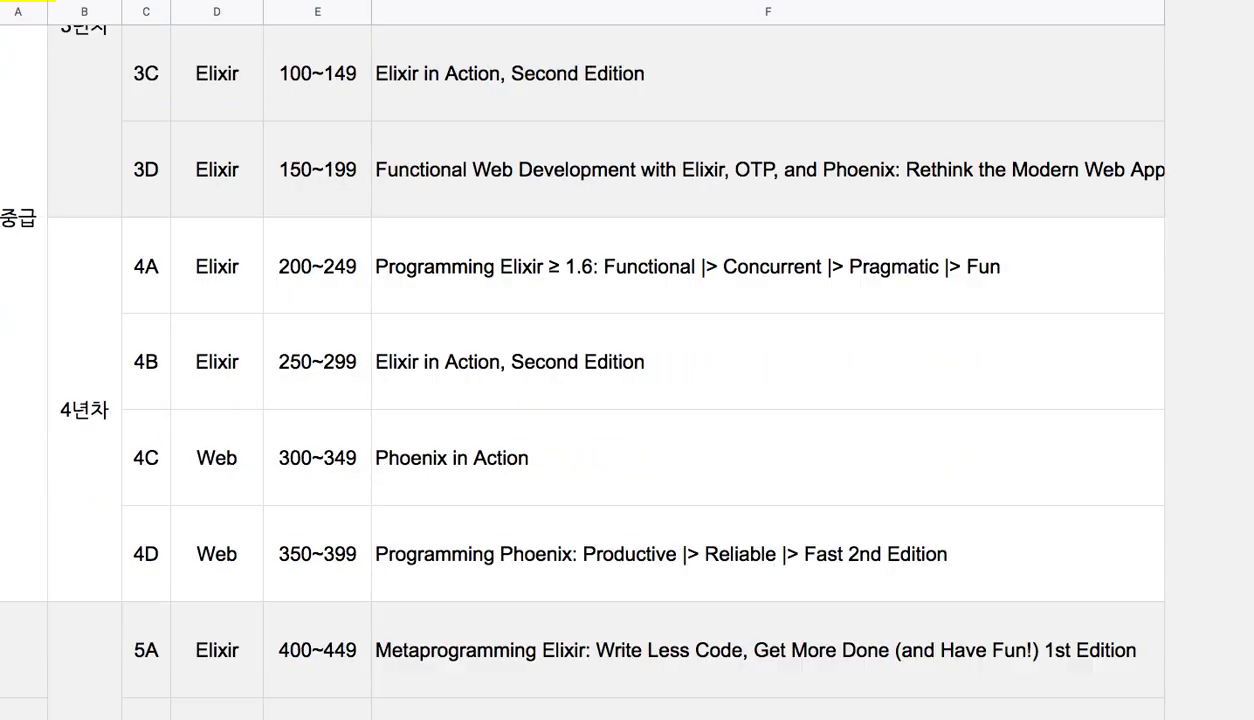
{"action": "scroll", "coordinate": [582, 364], "scroll_direction": "down", "scroll_amount": 1}
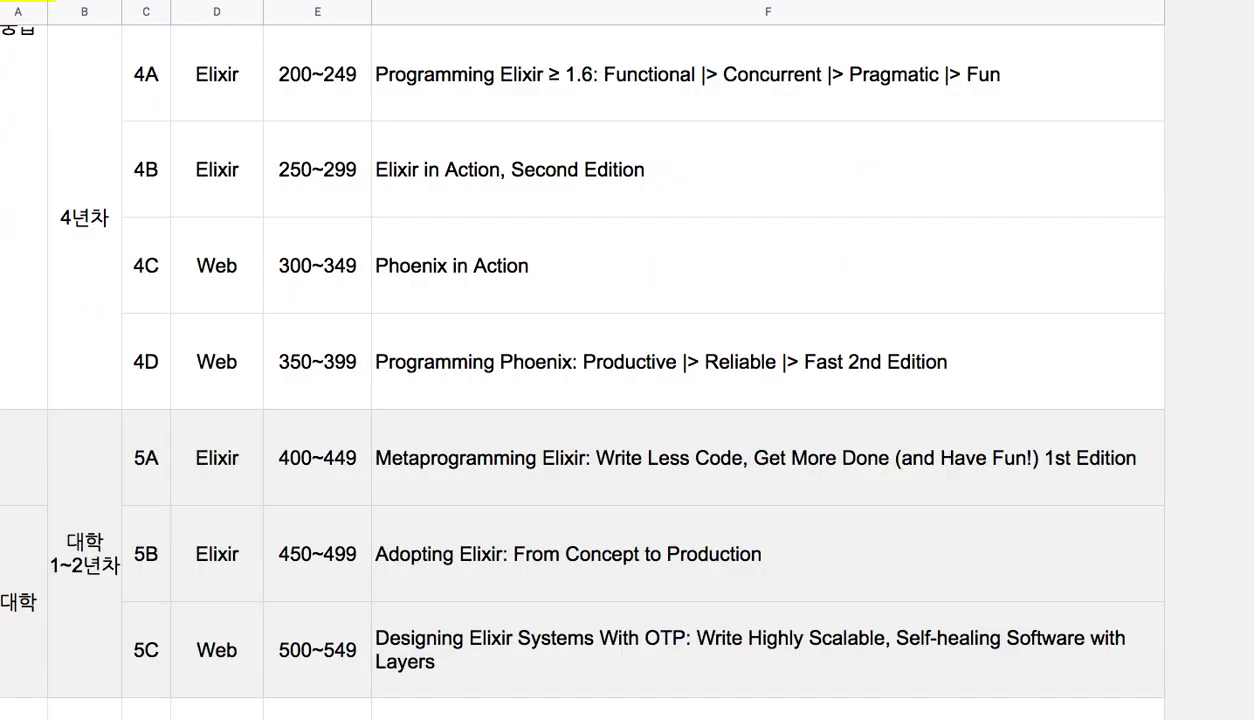
{"action": "scroll", "coordinate": [582, 364], "scroll_direction": "down", "scroll_amount": 1}
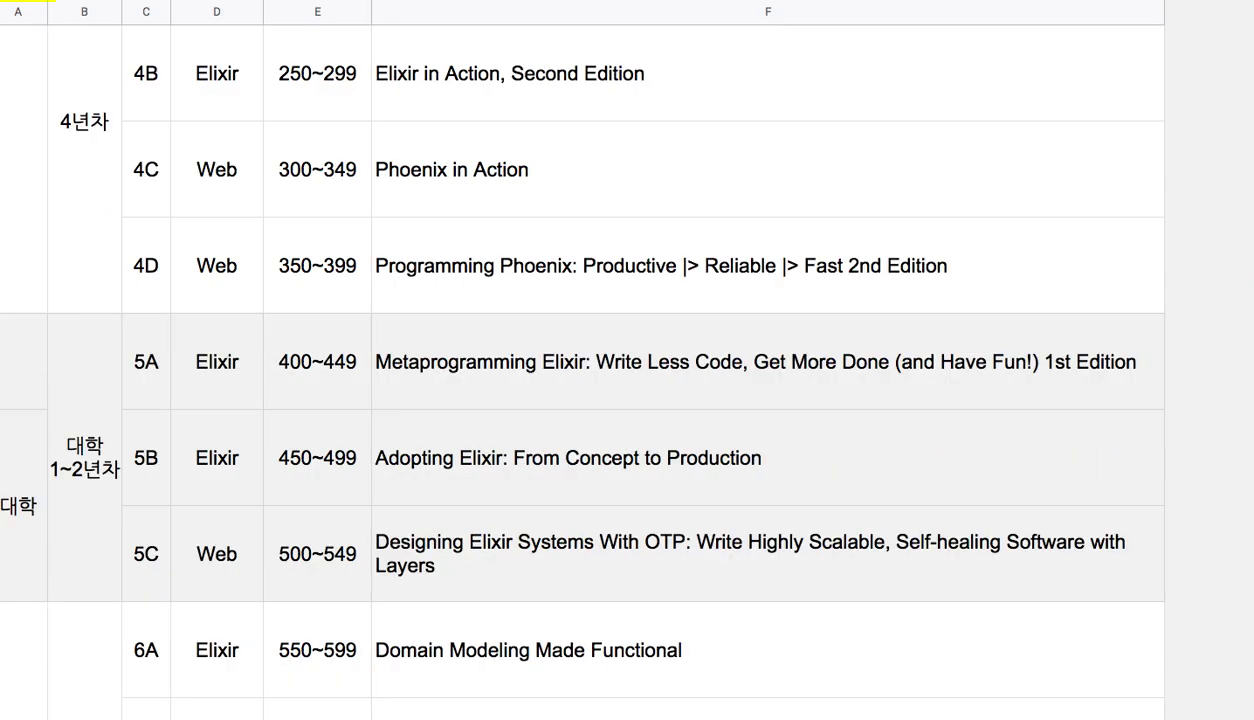
{"action": "scroll", "coordinate": [582, 364], "scroll_direction": "up", "scroll_amount": 1}
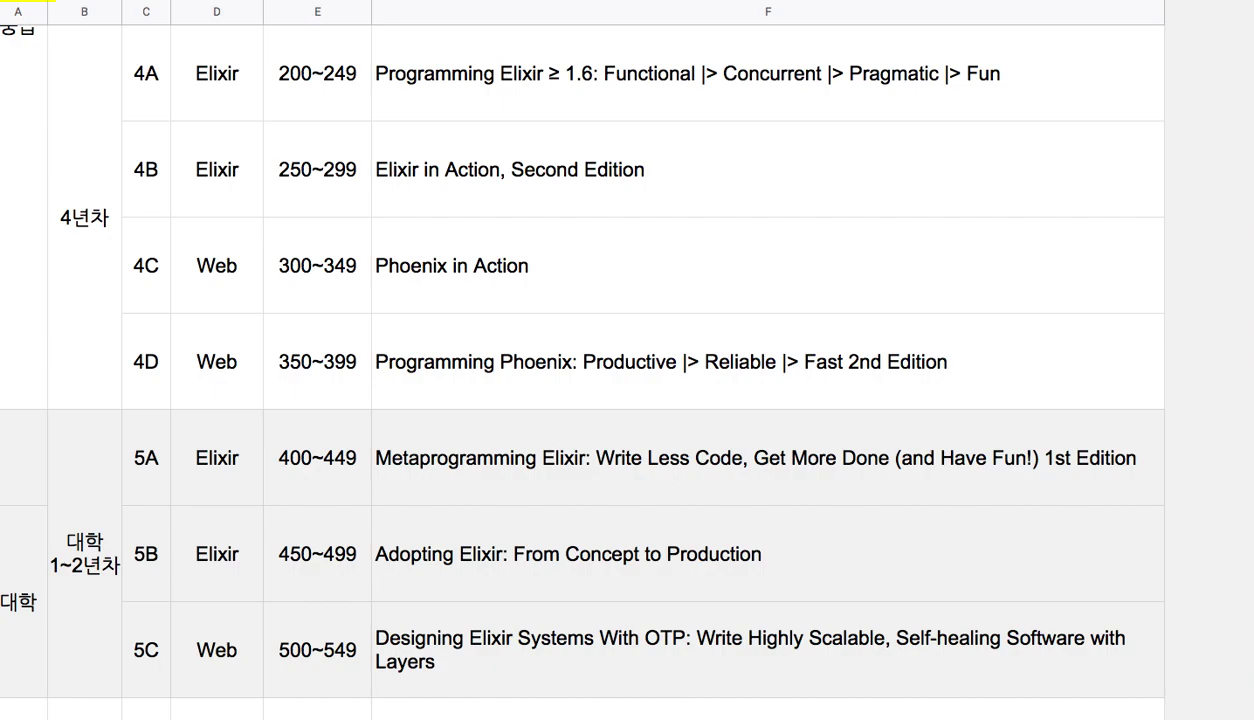
{"action": "scroll", "coordinate": [582, 364], "scroll_direction": "up", "scroll_amount": 5}
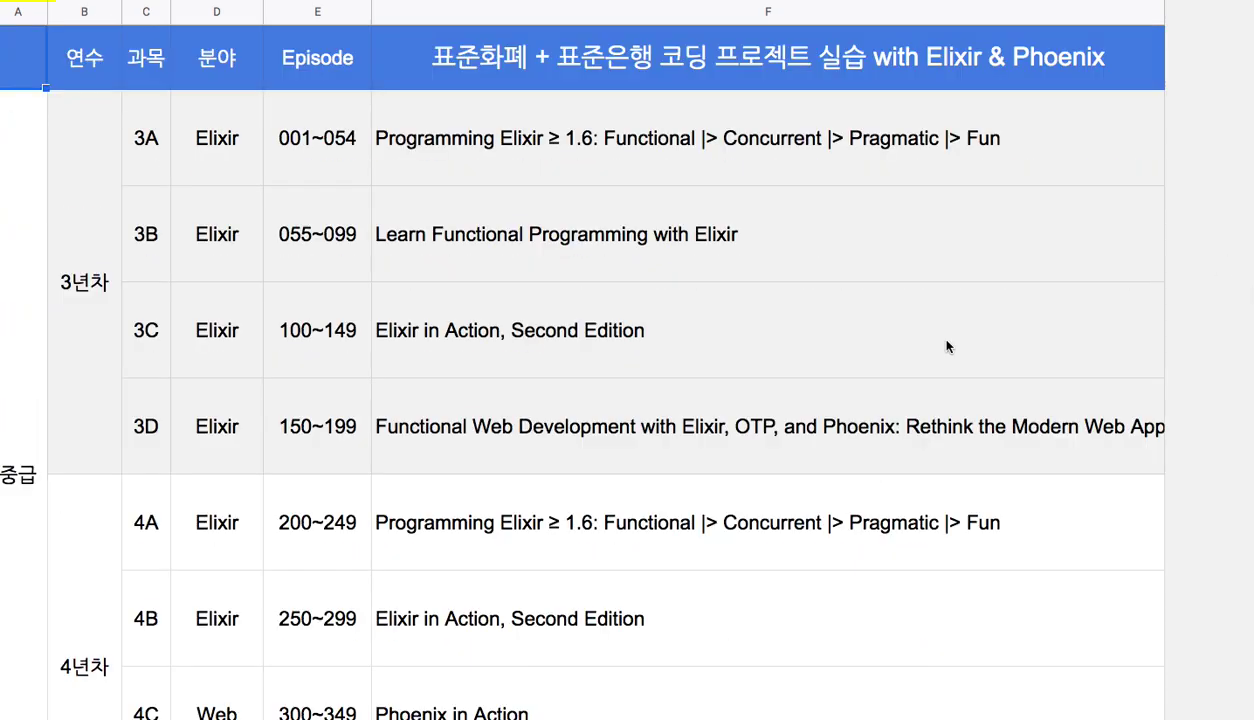
{"action": "left_click", "coordinate": [571, 207]}
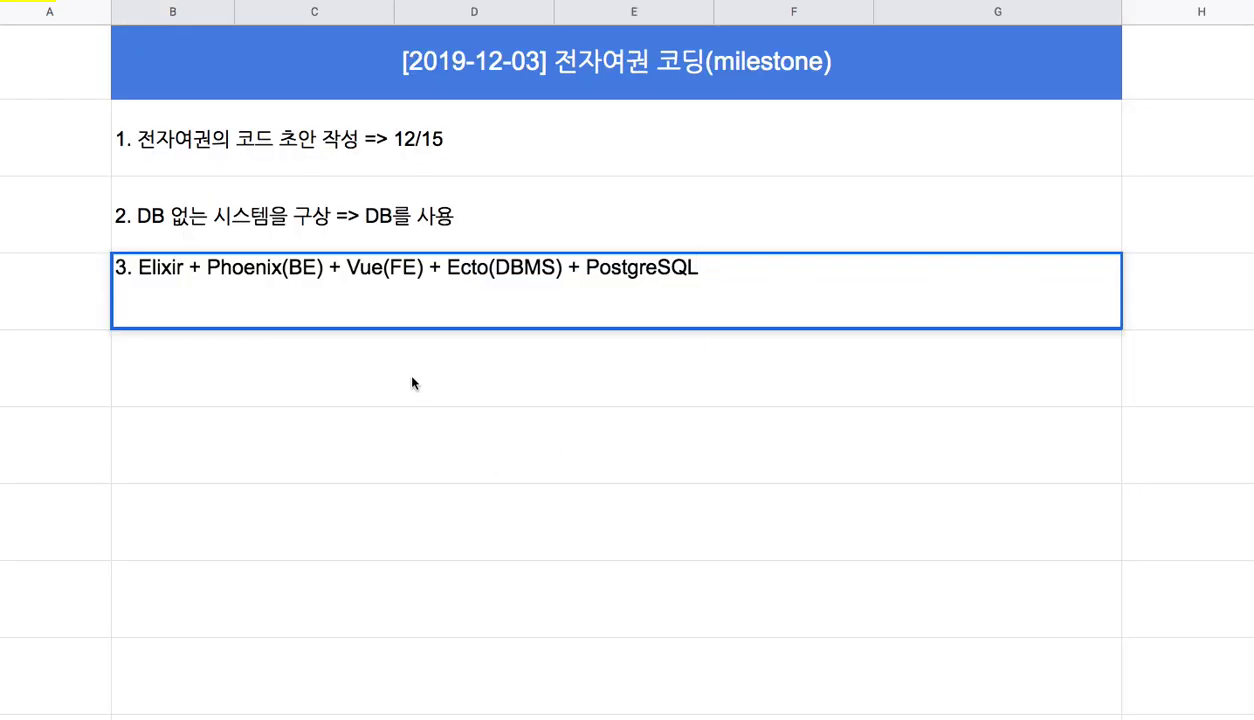
- Enter "4. 7권 전후의 새로운 Elixir 등의 강좌 녹화 진행과 전자여권 코드 작성을 병행" in the row beneath item 3
{"action": "left_click", "coordinate": [412, 374]}
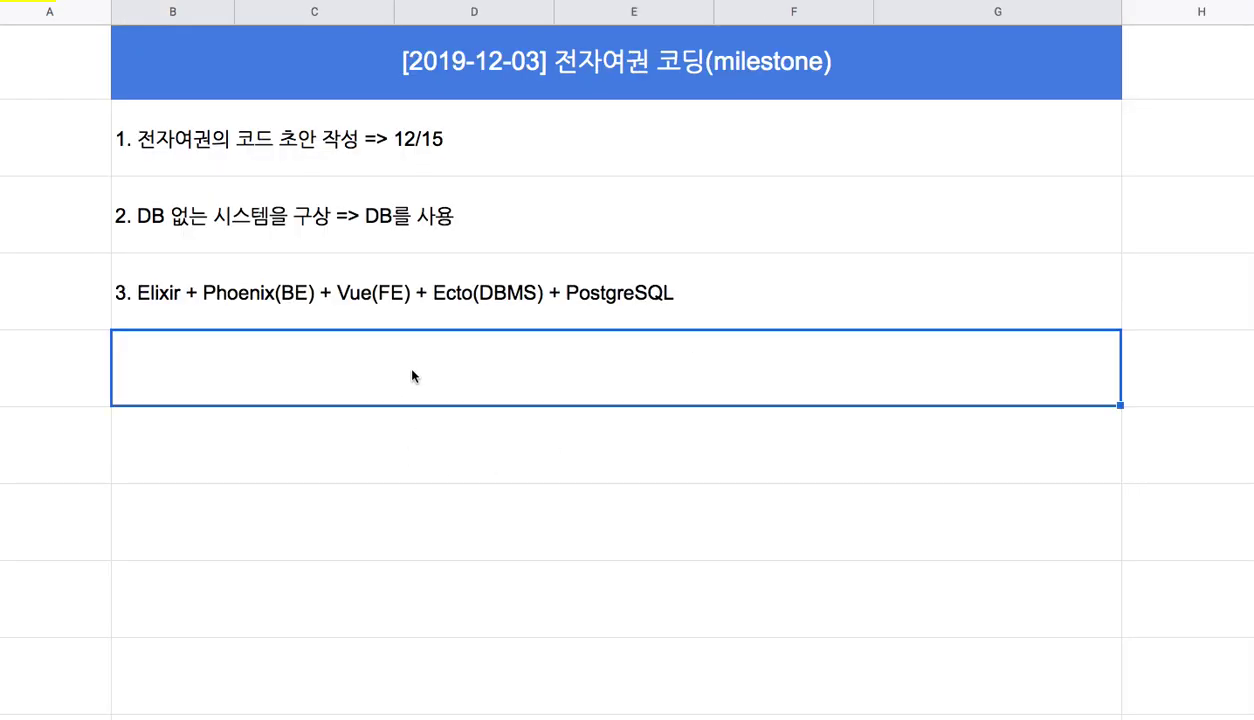
{"action": "type", "text": "7"}
{"action": "key", "text": "BackSpace"}
{"action": "type", "text": "4"}
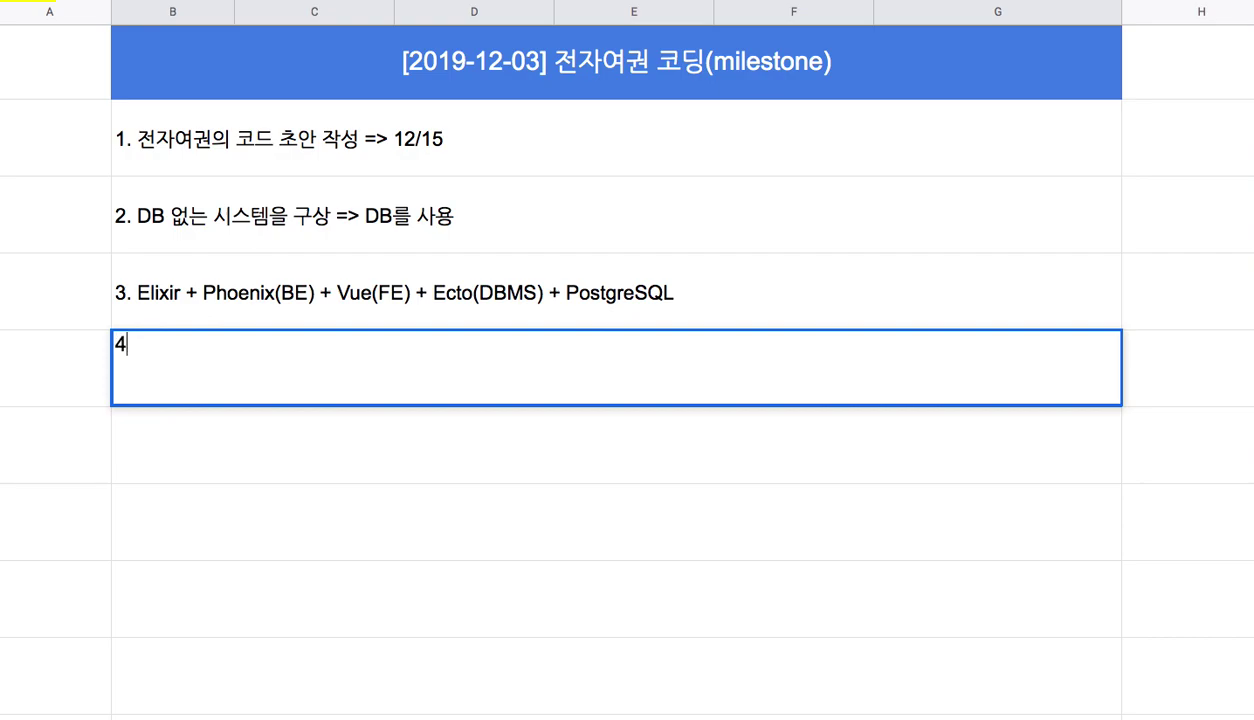
{"action": "type", "text": ". 7mj"}
{"action": "key", "text": "BackSpace"}
{"action": "key", "text": "BackSpace"}
{"action": "type", "text": "권 전후의 새롱"}
{"action": "type", "text": "운 "}
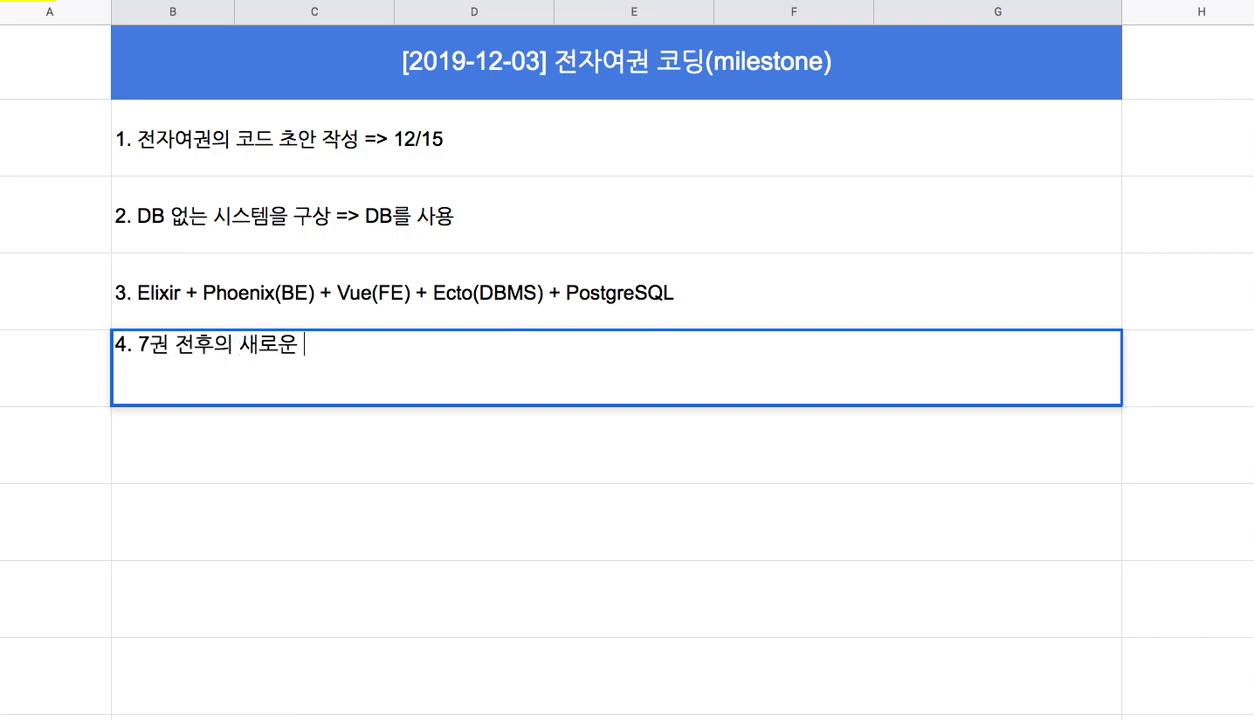
{"action": "type", "text": "Elixir 등의 ㄱ"}
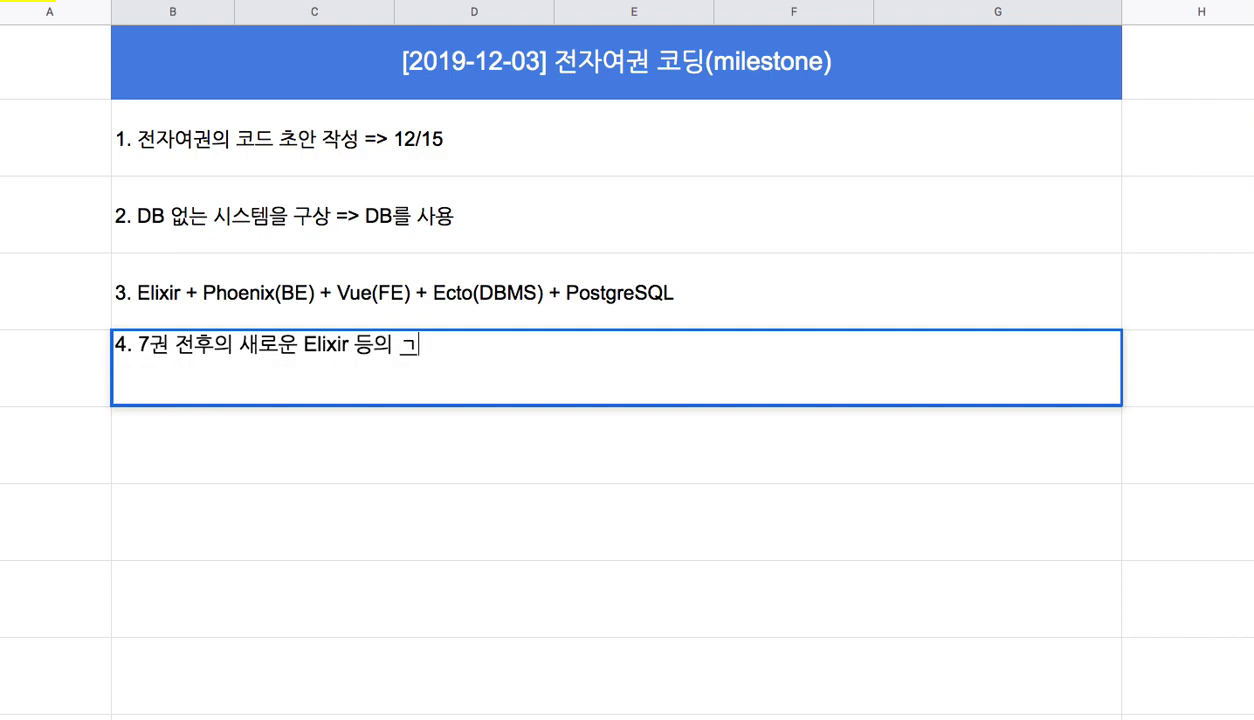
{"action": "key", "text": "BackSpace"}
{"action": "type", "text": "강좌 녹"}
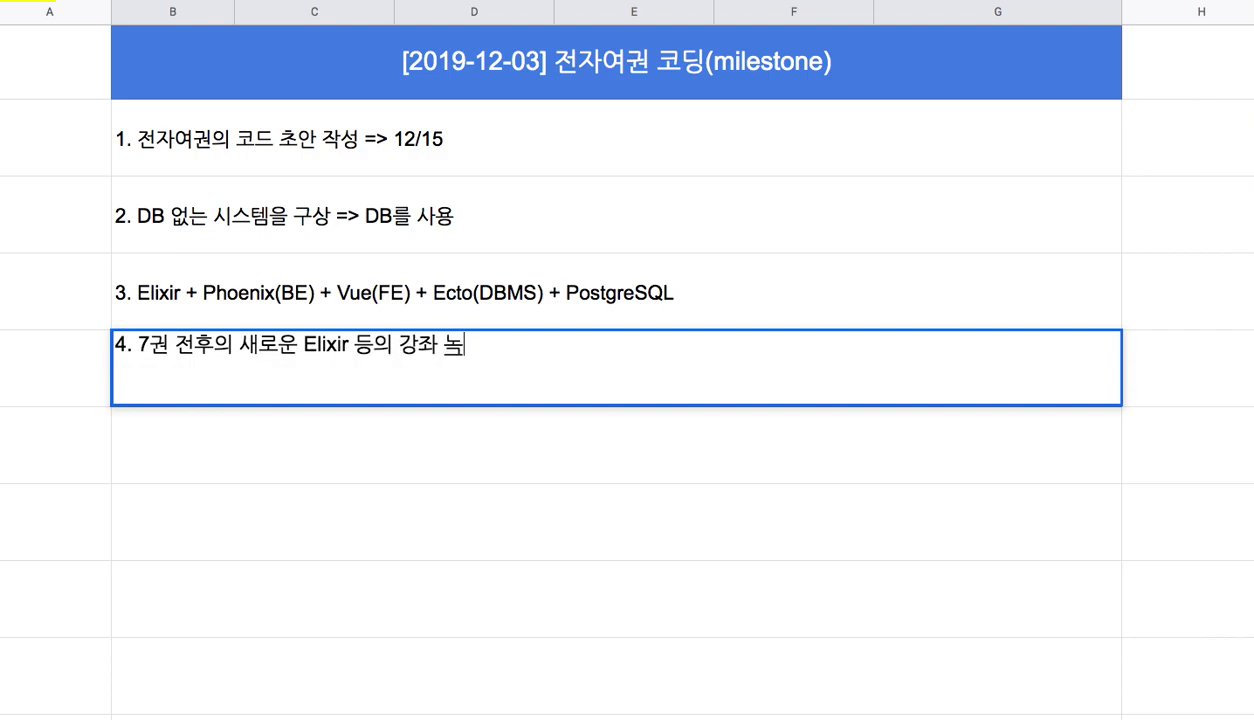
{"action": "type", "text": "화 진행과 코드 "}
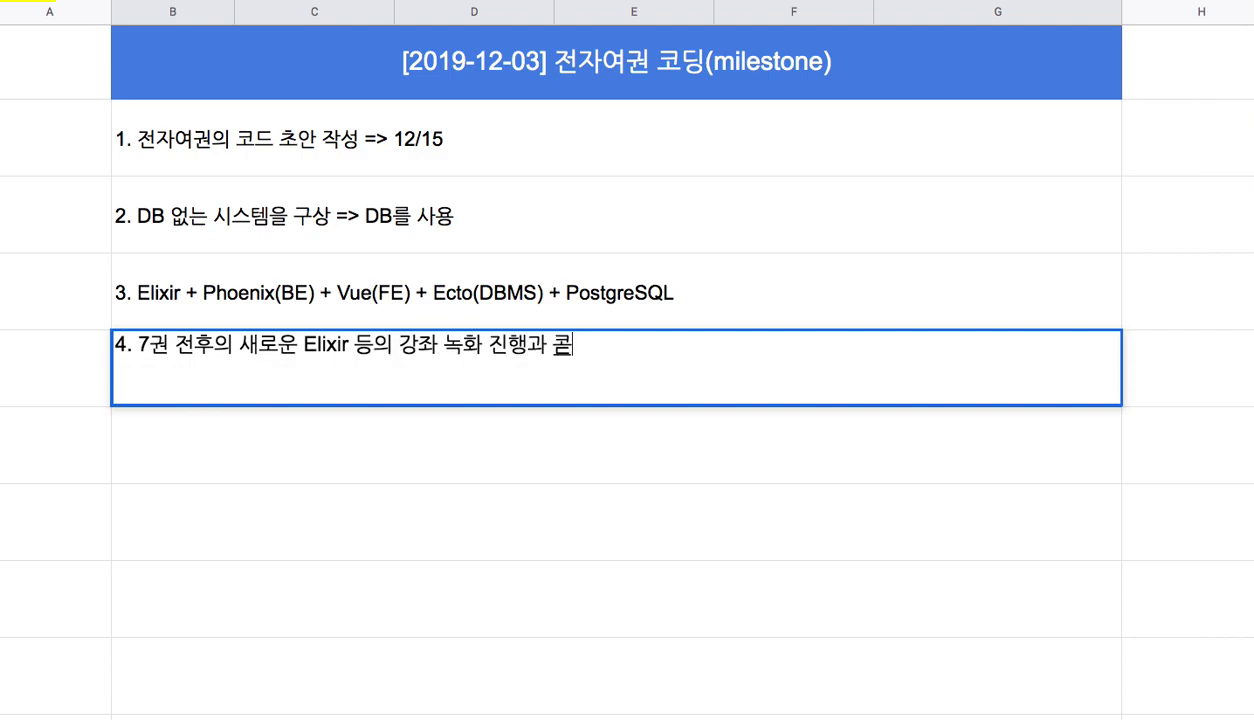
{"action": "type", "text": "작성을 병"}
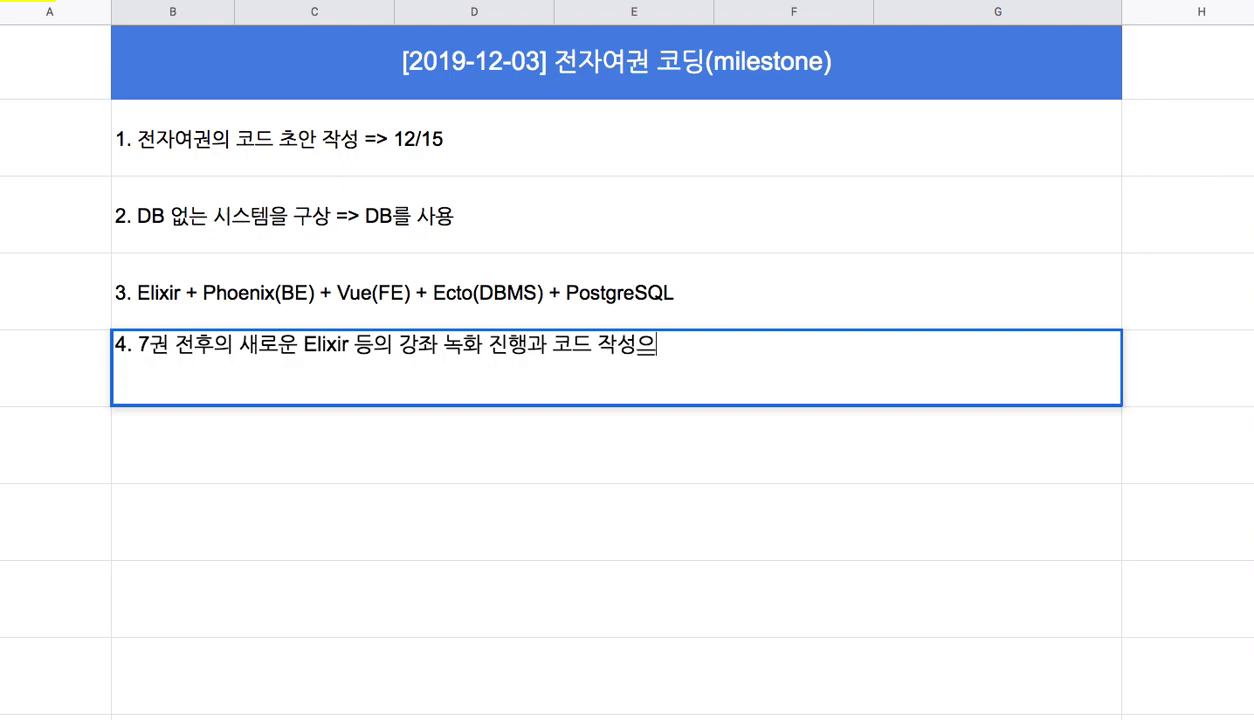
{"action": "type", "text": "행"}
{"action": "left_click", "coordinate": [550, 342]}
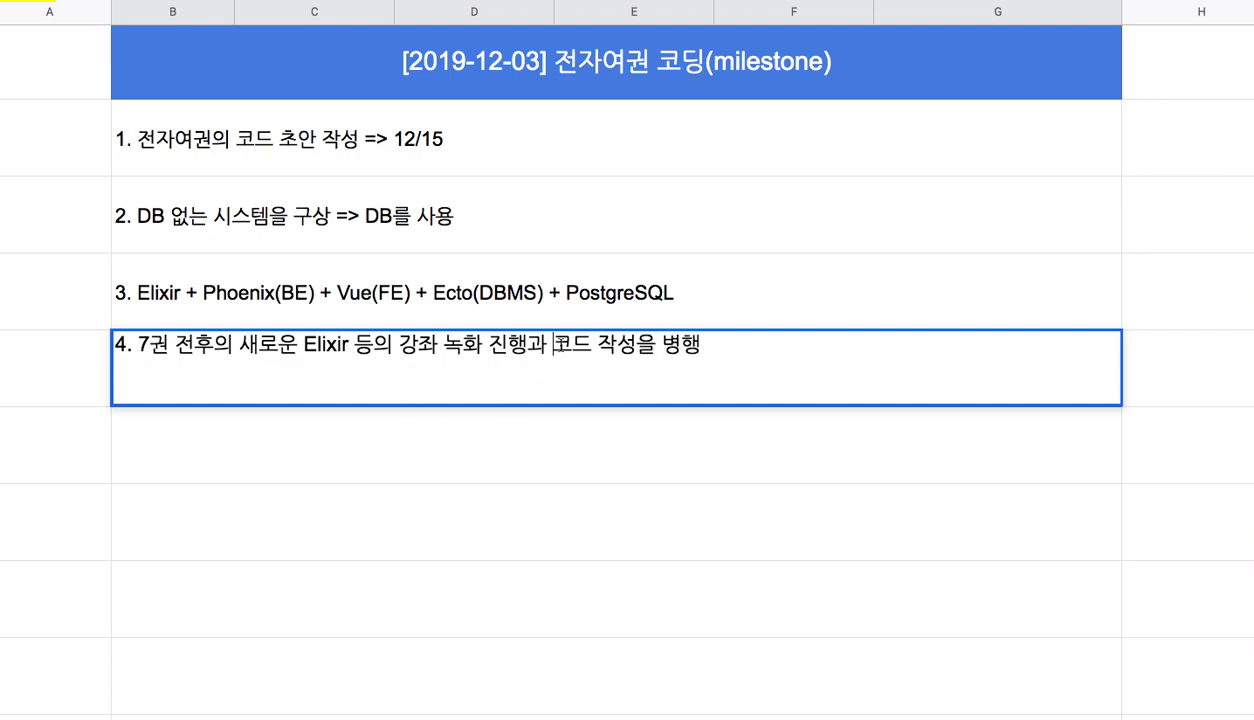
{"action": "type", "text": "전자여권"}
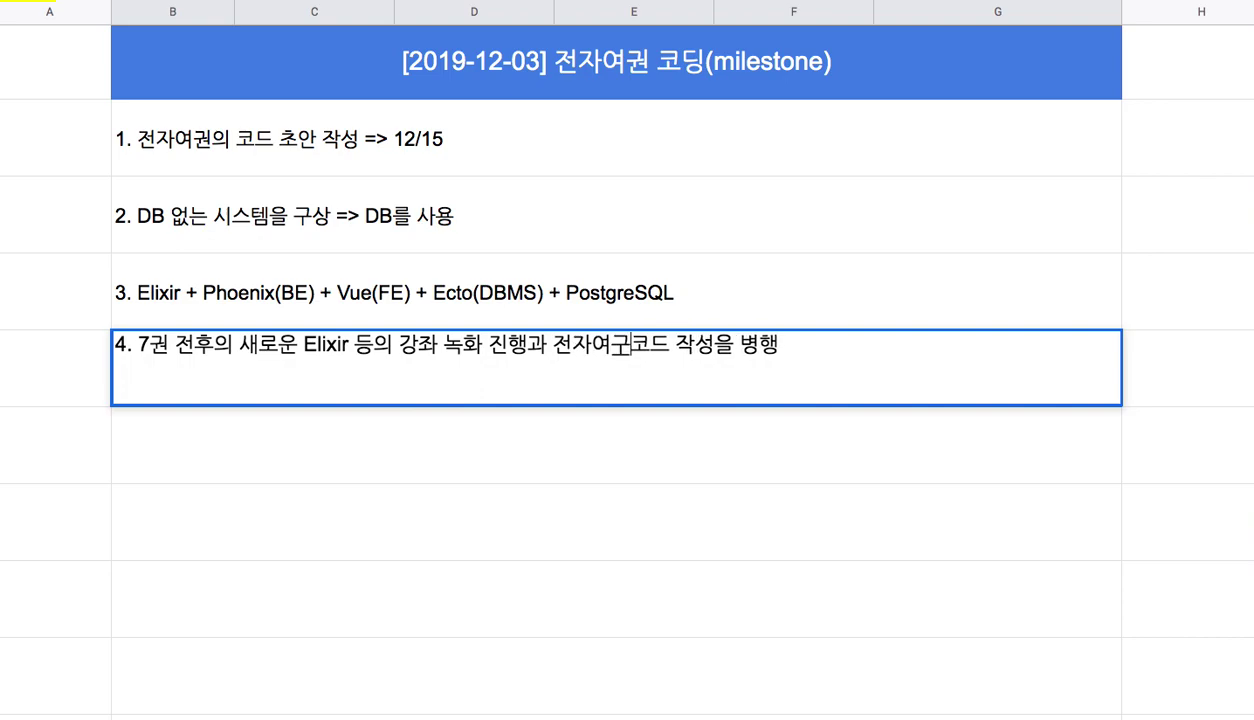
{"action": "left_click_drag", "start_coordinate": [443, 343], "coordinate": [527, 343]}
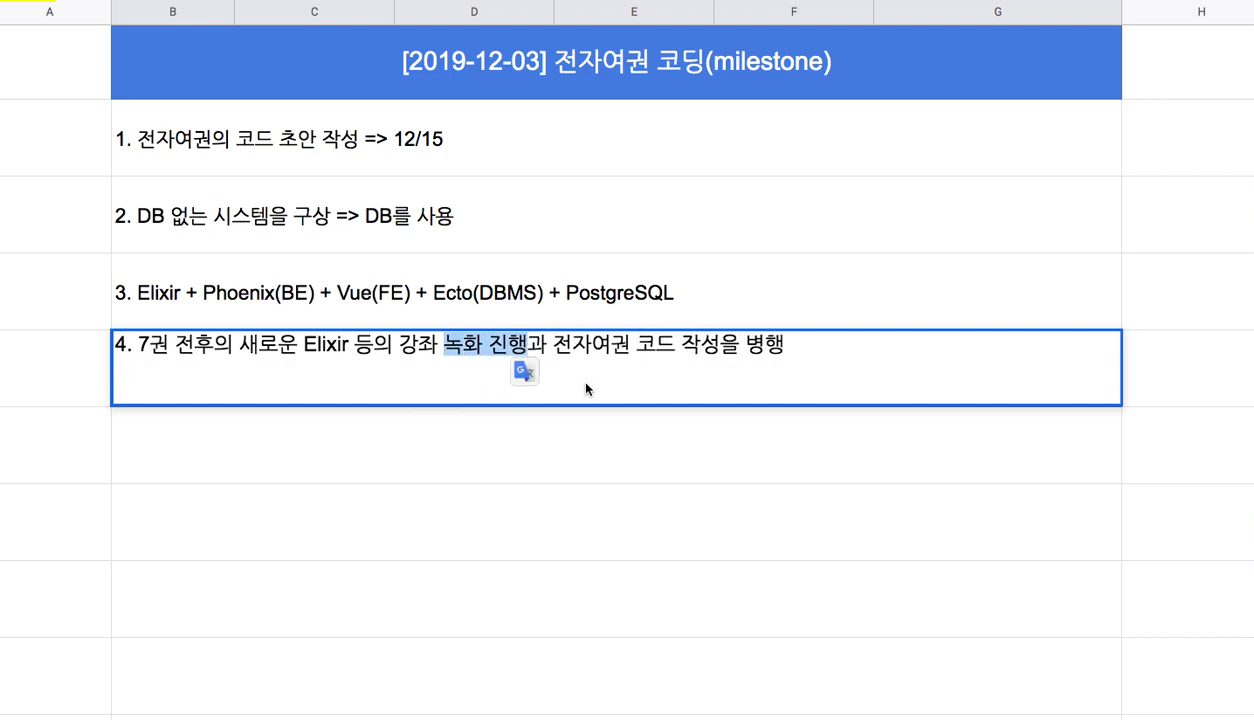
{"action": "left_click", "coordinate": [553, 344]}
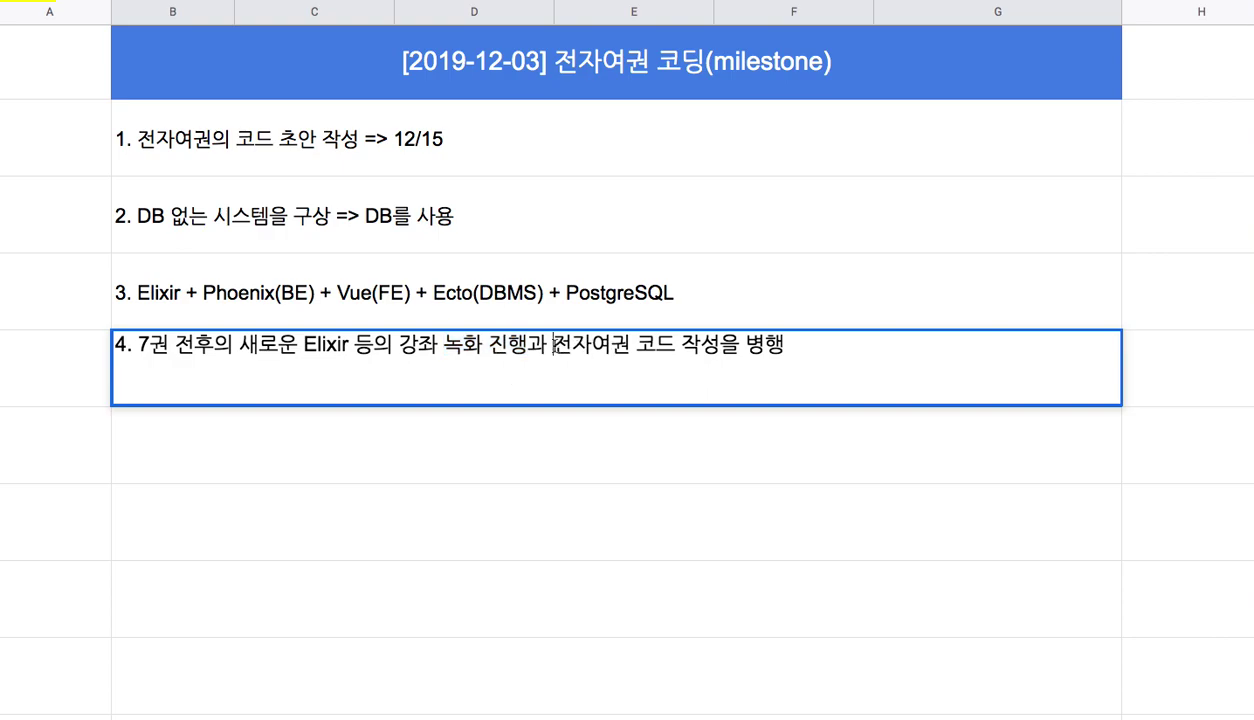
{"action": "left_click_drag", "start_coordinate": [553, 344], "coordinate": [627, 344]}
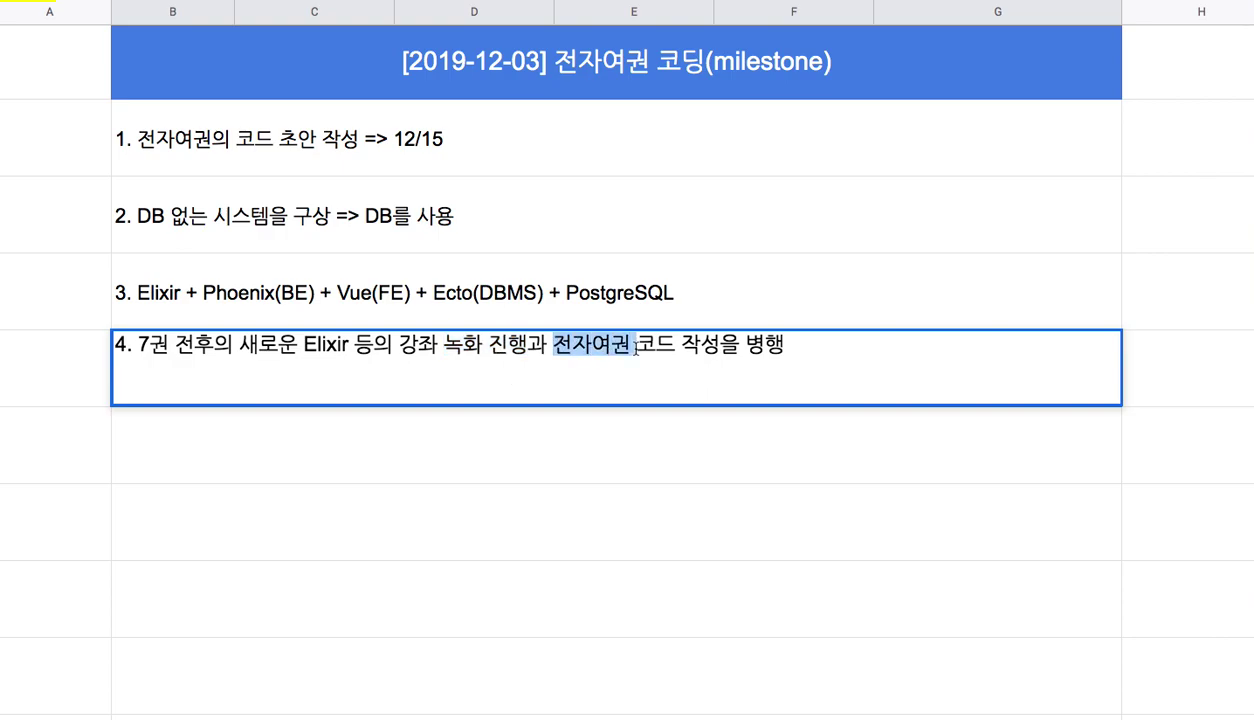
{"action": "left_click", "coordinate": [415, 344]}
{"action": "left_click_drag", "start_coordinate": [415, 344], "coordinate": [718, 344]}
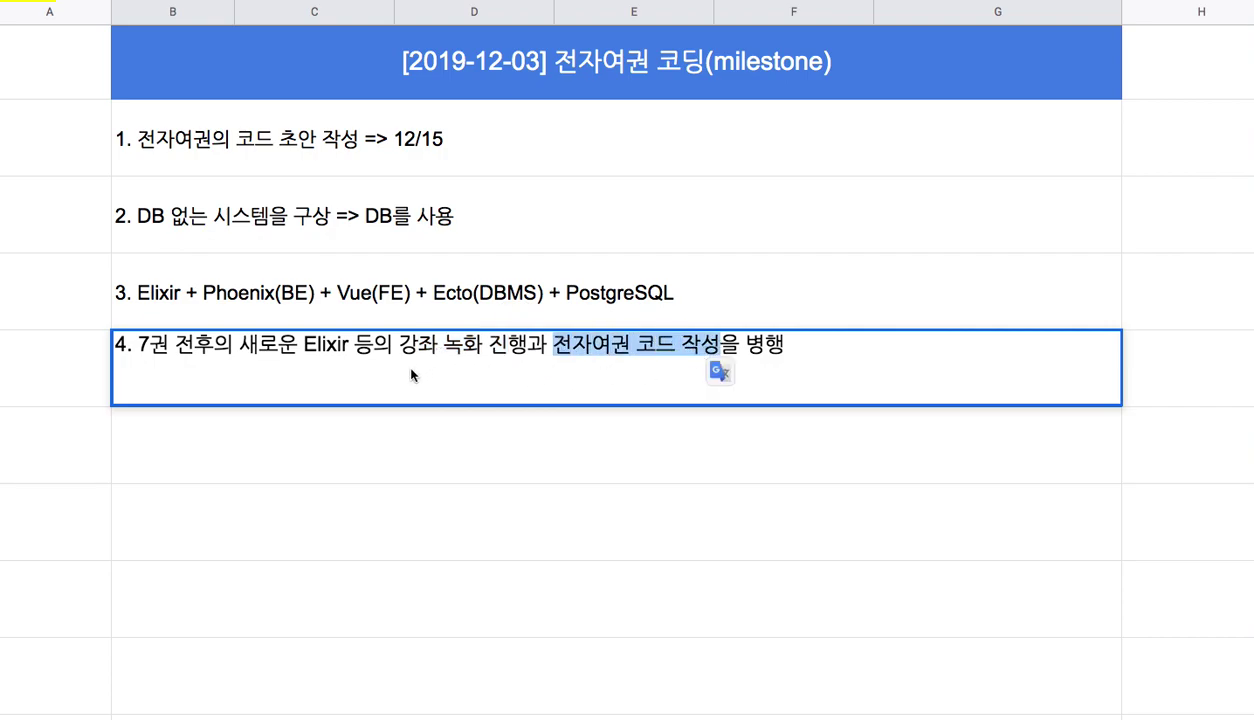
- Enter "5. 다음 달 말까지 작업 완료(1월 말~2" in the row beneath item 4
{"action": "left_click", "coordinate": [422, 442]}
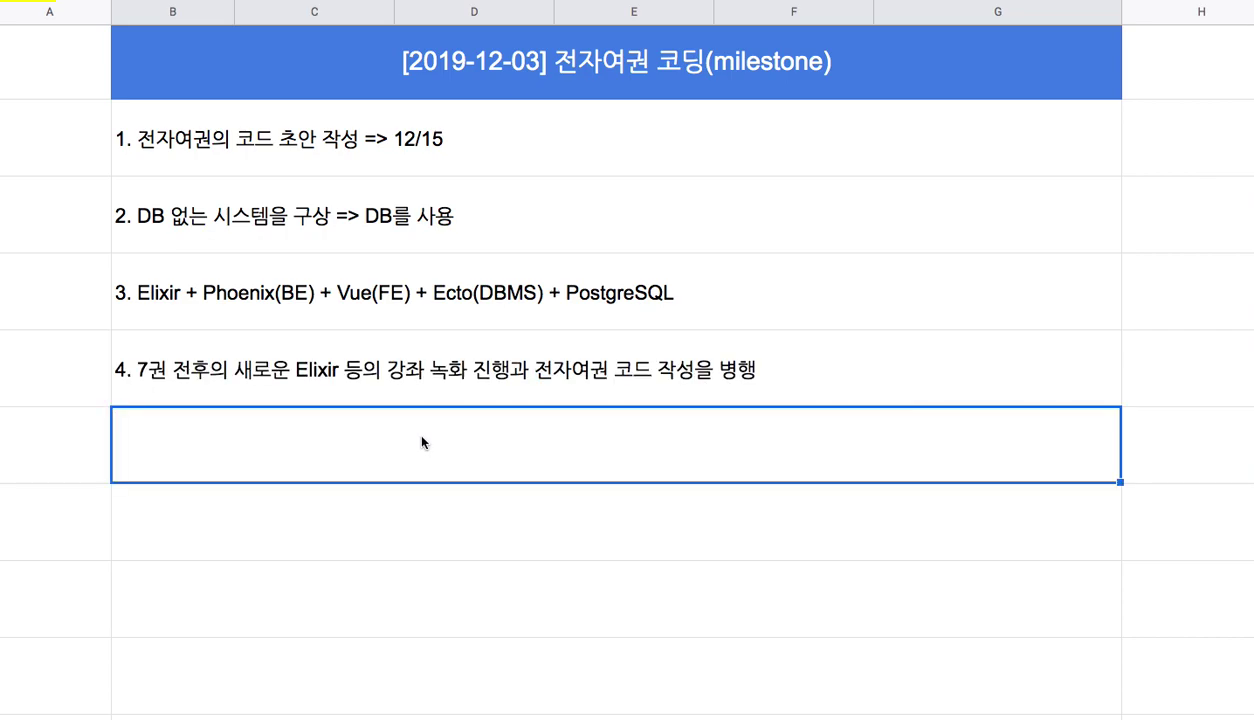
{"action": "type", "text": "5. 다음 달 마ㄹ까지 작업 완료("}
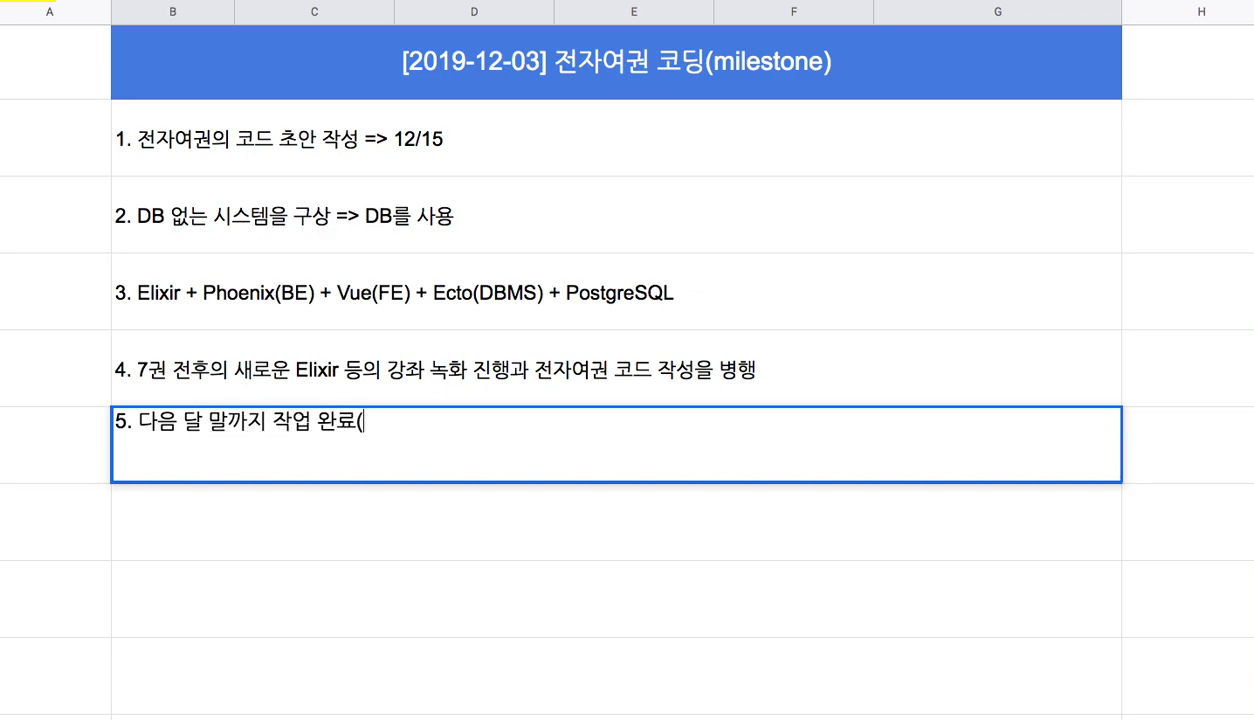
{"action": "type", "text": "1월 말"}
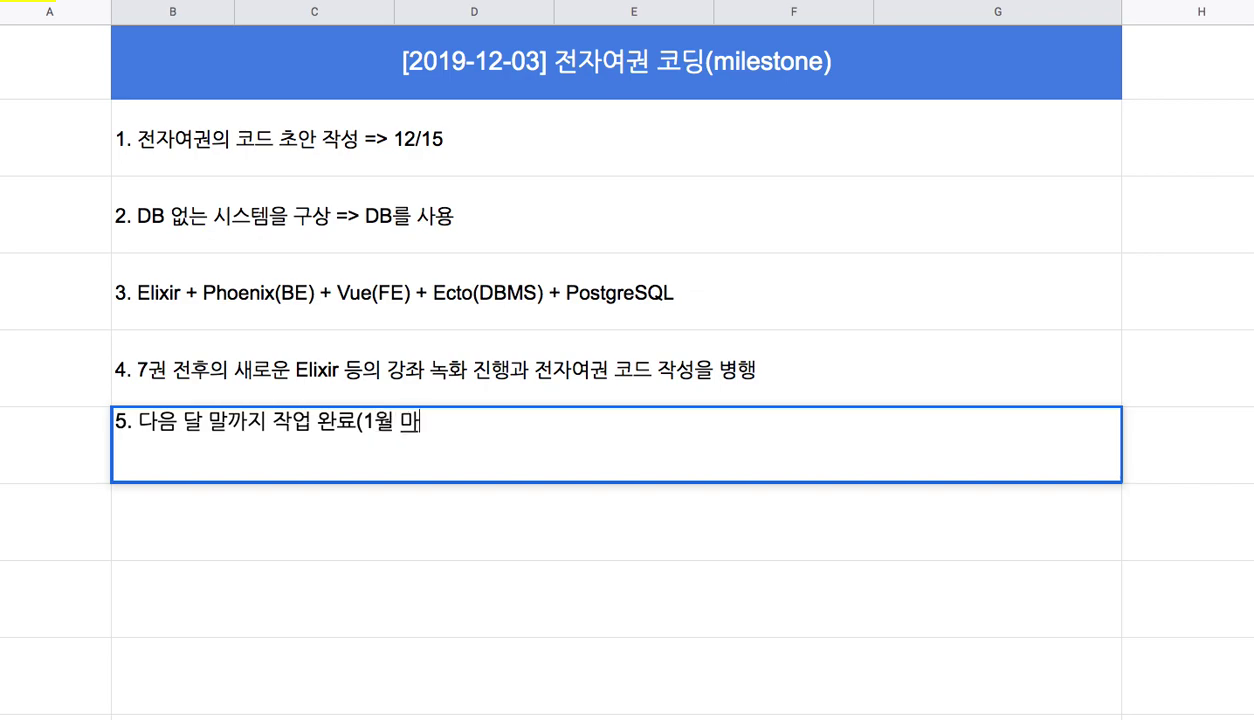
{"action": "type", "text": "~2"}
{"action": "left_click", "coordinate": [752, 66]}
{"action": "double_click", "coordinate": [752, 66]}
{"action": "left_click_drag", "start_coordinate": [716, 46], "coordinate": [834, 46]}
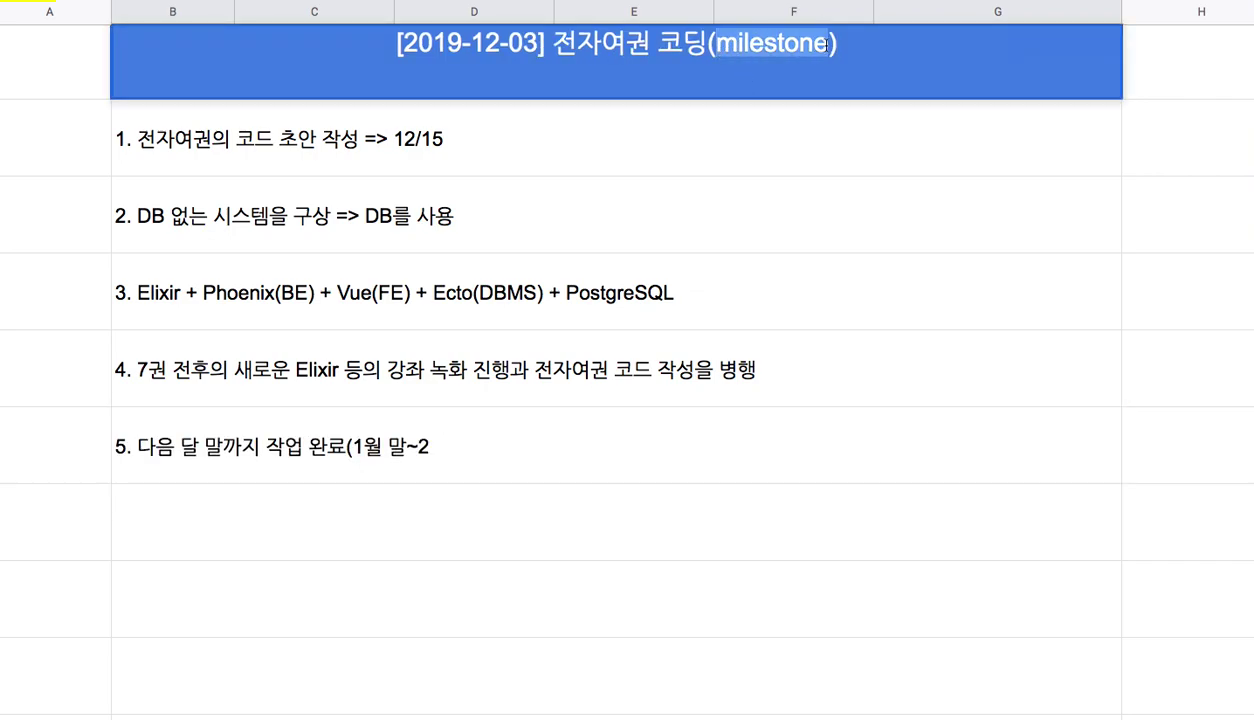
- Complete the period at the end of milestone item 5 by appending "월)"
{"action": "double_click", "coordinate": [496, 459]}
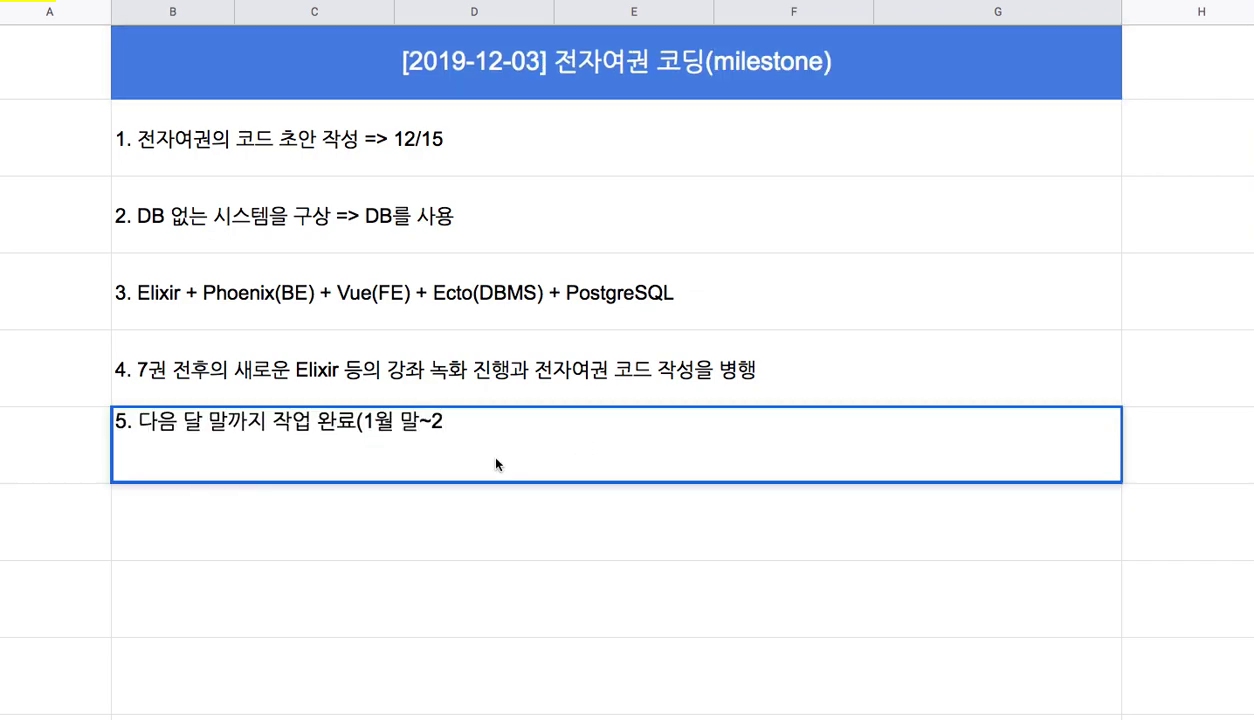
{"action": "type", "text": "f"}
{"action": "key", "text": "BackSpace"}
{"action": "type", "text": "우"}
{"action": "type", "text": "ㅓㄹ"}
{"action": "type", "text": ")"}
{"action": "left_click_drag", "start_coordinate": [178, 418], "coordinate": [362, 414]}
{"action": "double_click", "coordinate": [366, 375]}
{"action": "left_click", "coordinate": [352, 348]}
{"action": "left_click", "coordinate": [138, 345]}
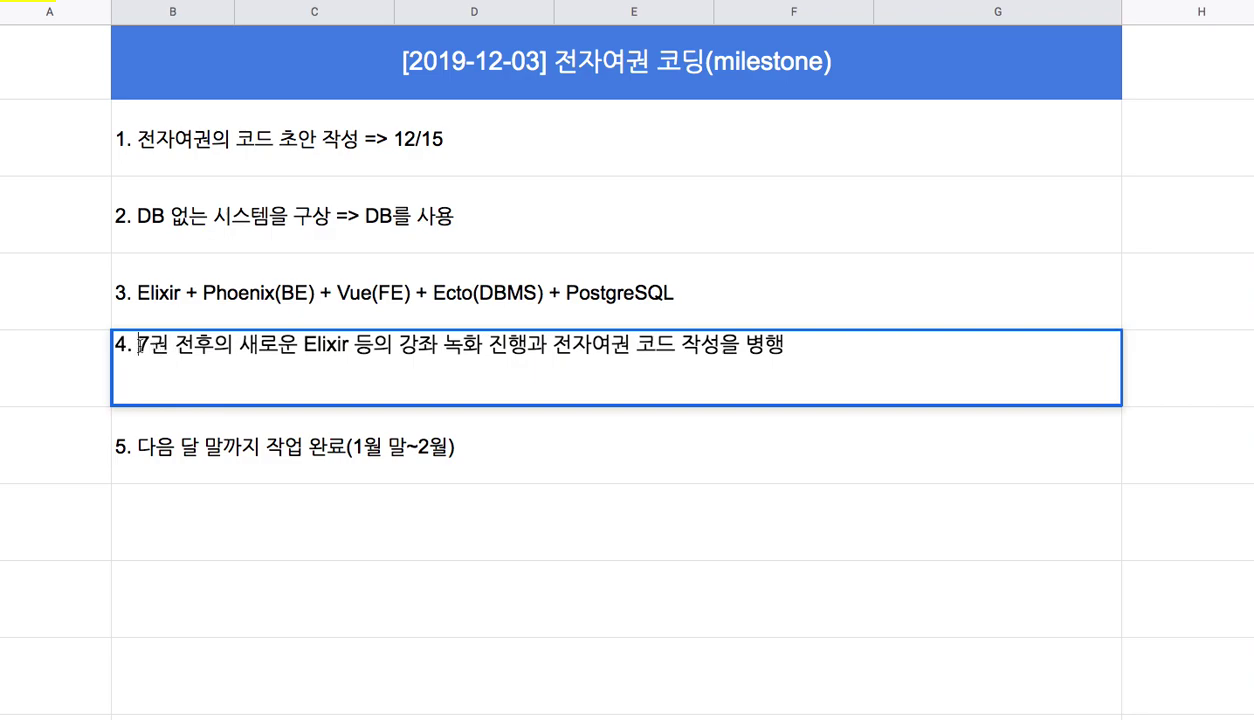
{"action": "left_click_drag", "start_coordinate": [138, 345], "coordinate": [718, 344]}
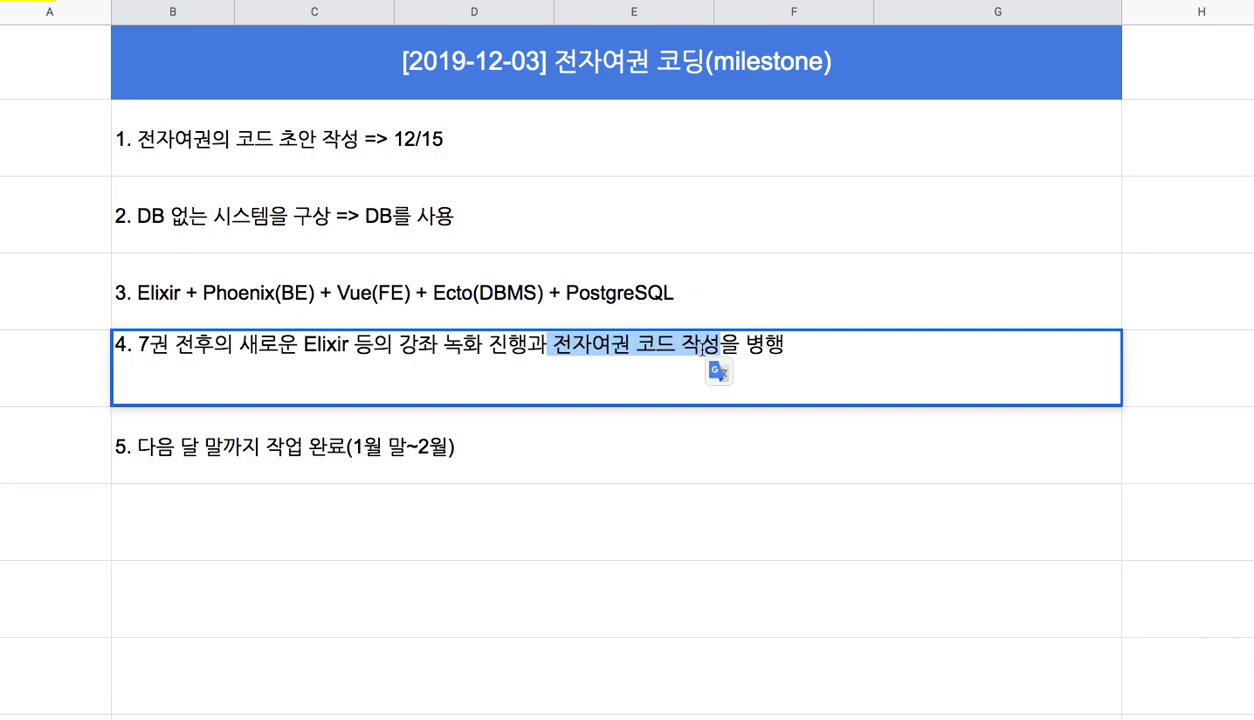
{"action": "left_click", "coordinate": [617, 345]}
{"action": "left_click_drag", "start_coordinate": [551, 345], "coordinate": [686, 350]}
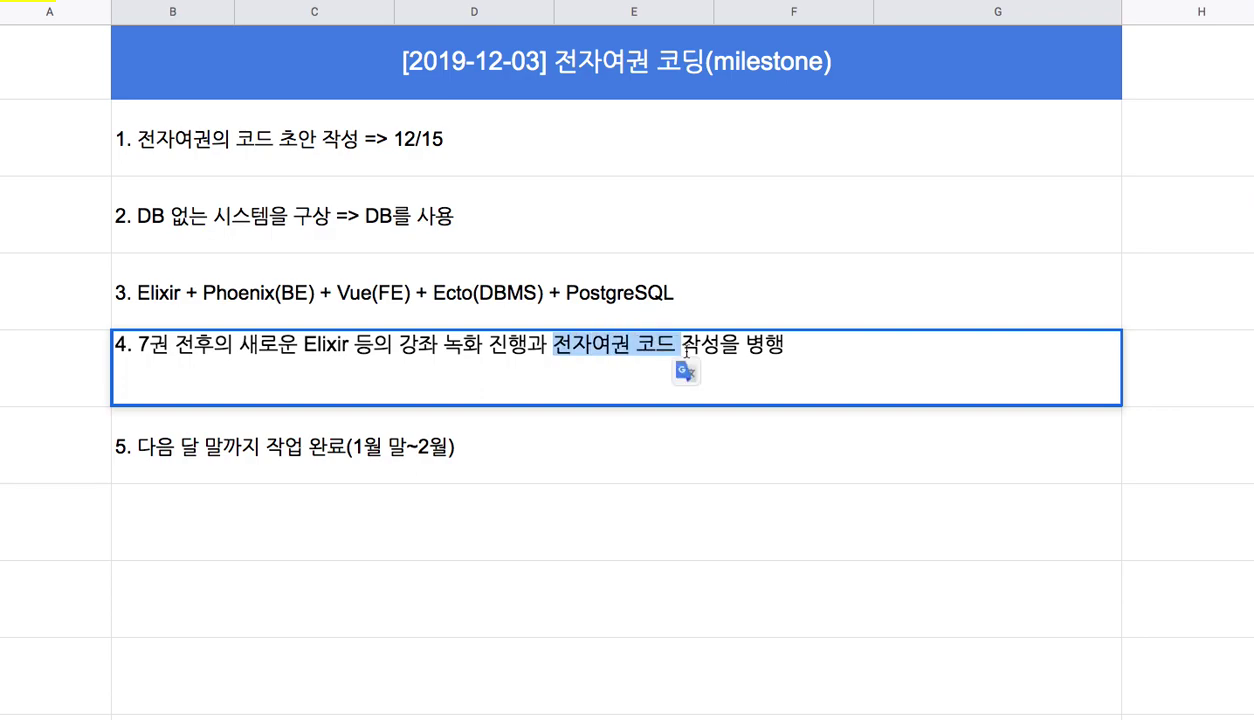
- Append "=> Code Review" to the end of milestone item 5
{"action": "left_click", "coordinate": [432, 455]}
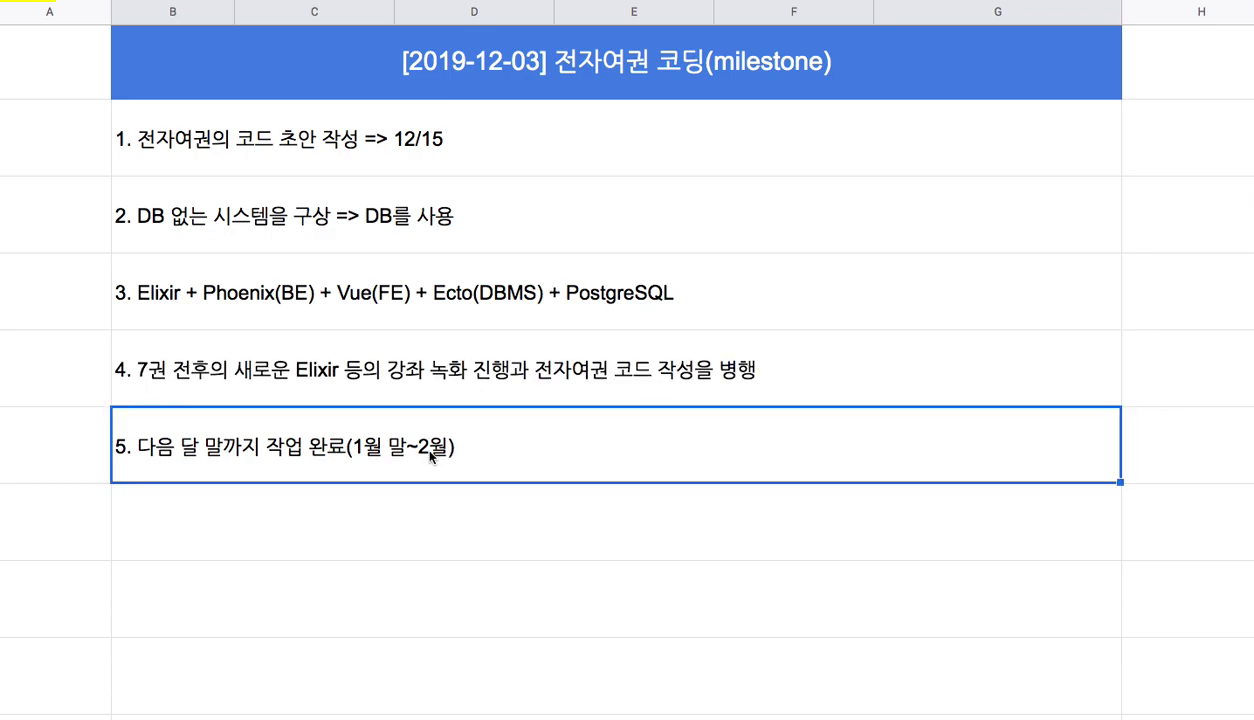
{"action": "double_click", "coordinate": [502, 431]}
{"action": "type", "text": "=> ㅊ"}
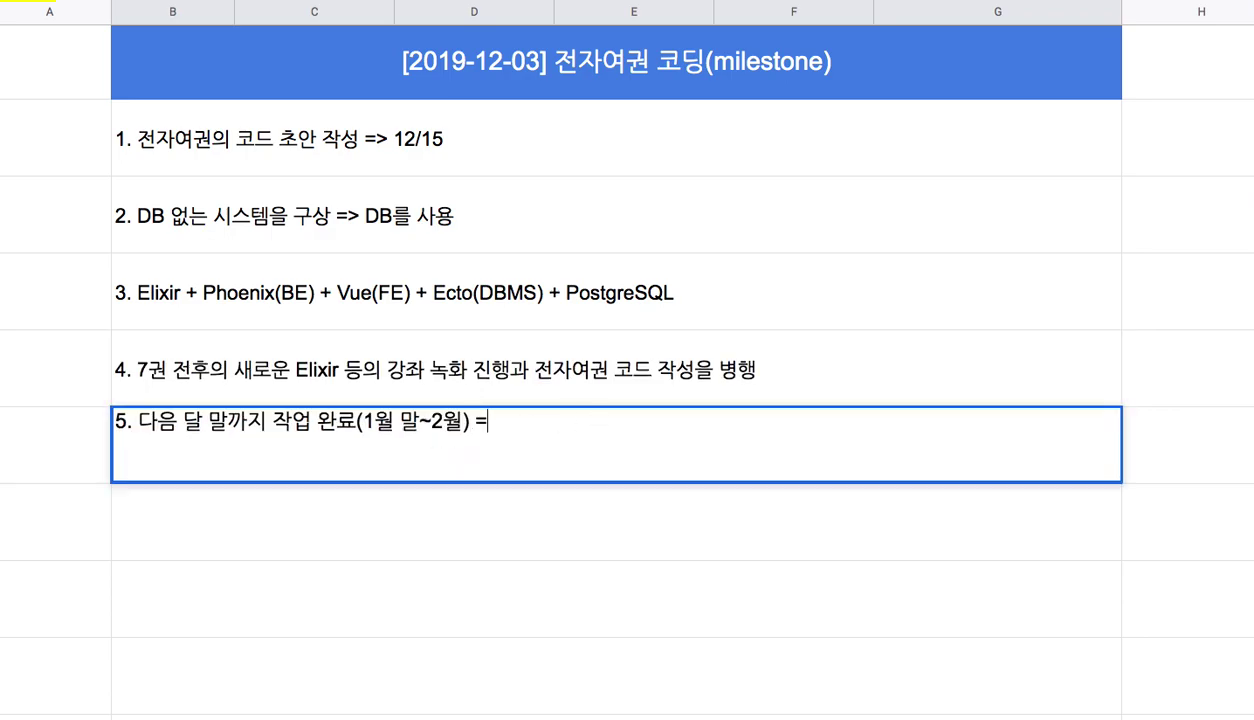
{"action": "key", "text": "BackSpace"}
{"action": "type", "text": "Coe"}
{"action": "key", "text": "BackSpace"}
{"action": "key", "text": "BackSpace"}
{"action": "type", "text": "de Review"}
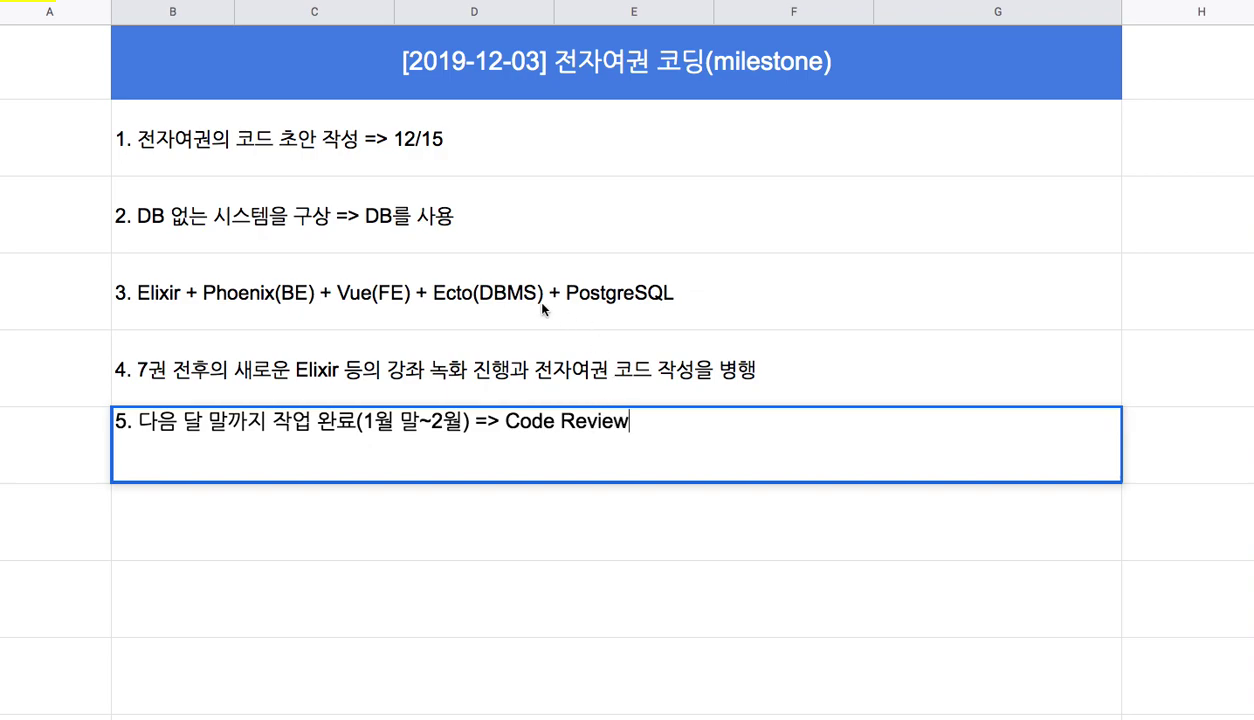
- Start item 6 beneath item 5 with "6." followed by "Elixir + Phoenix(BE) + Vue(FE) + Ecto(DBMS)" copied from item 3
{"action": "double_click", "coordinate": [420, 290]}
{"action": "left_click_drag", "start_coordinate": [137, 268], "coordinate": [320, 269]}
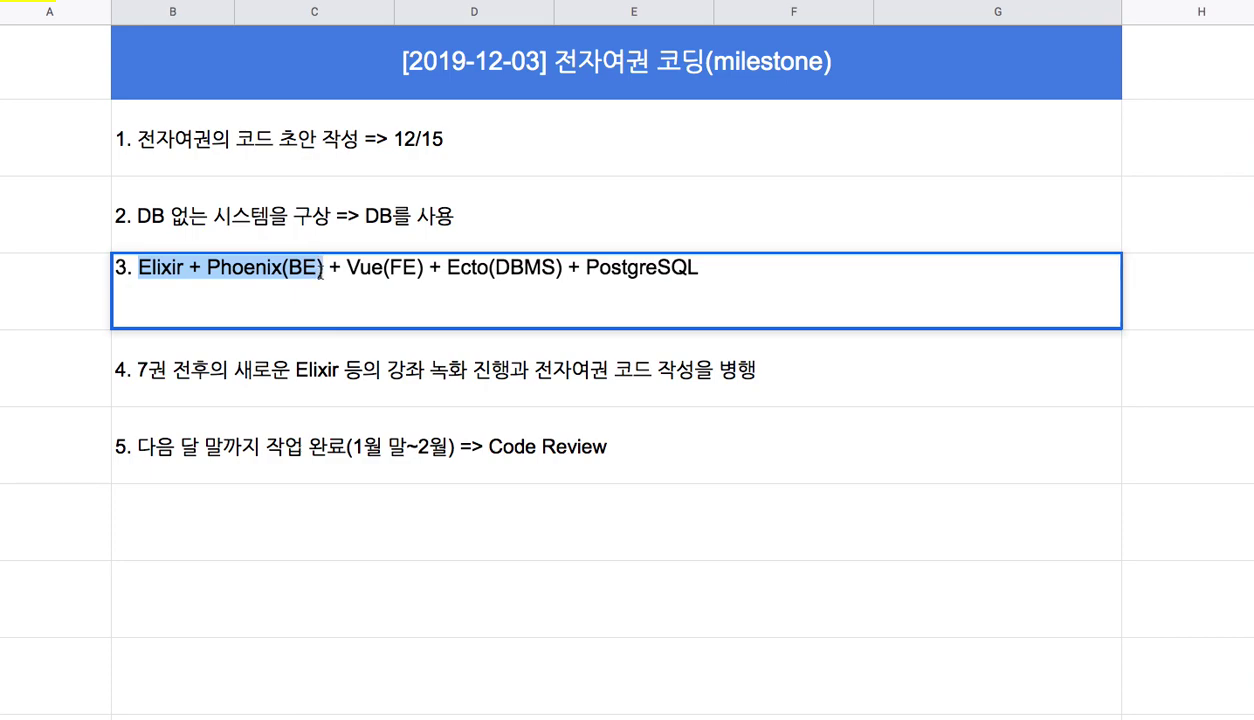
{"action": "left_click_drag", "start_coordinate": [446, 268], "coordinate": [562, 268]}
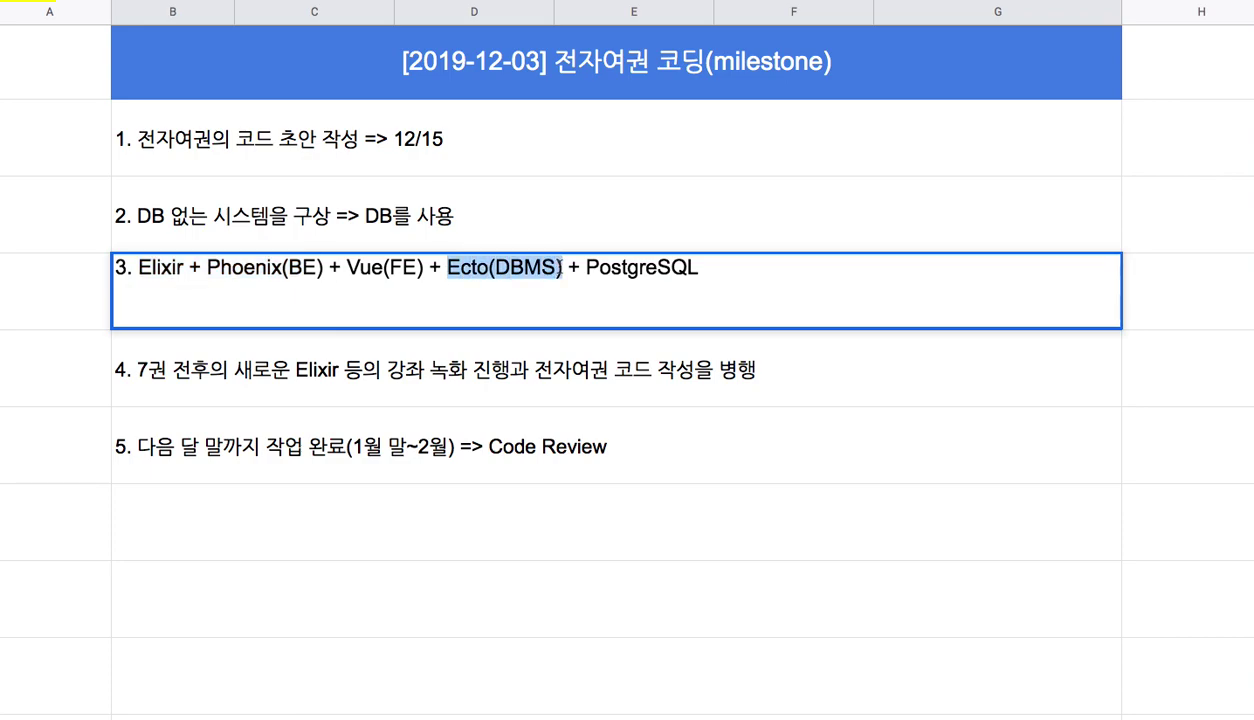
{"action": "left_click", "coordinate": [138, 268]}
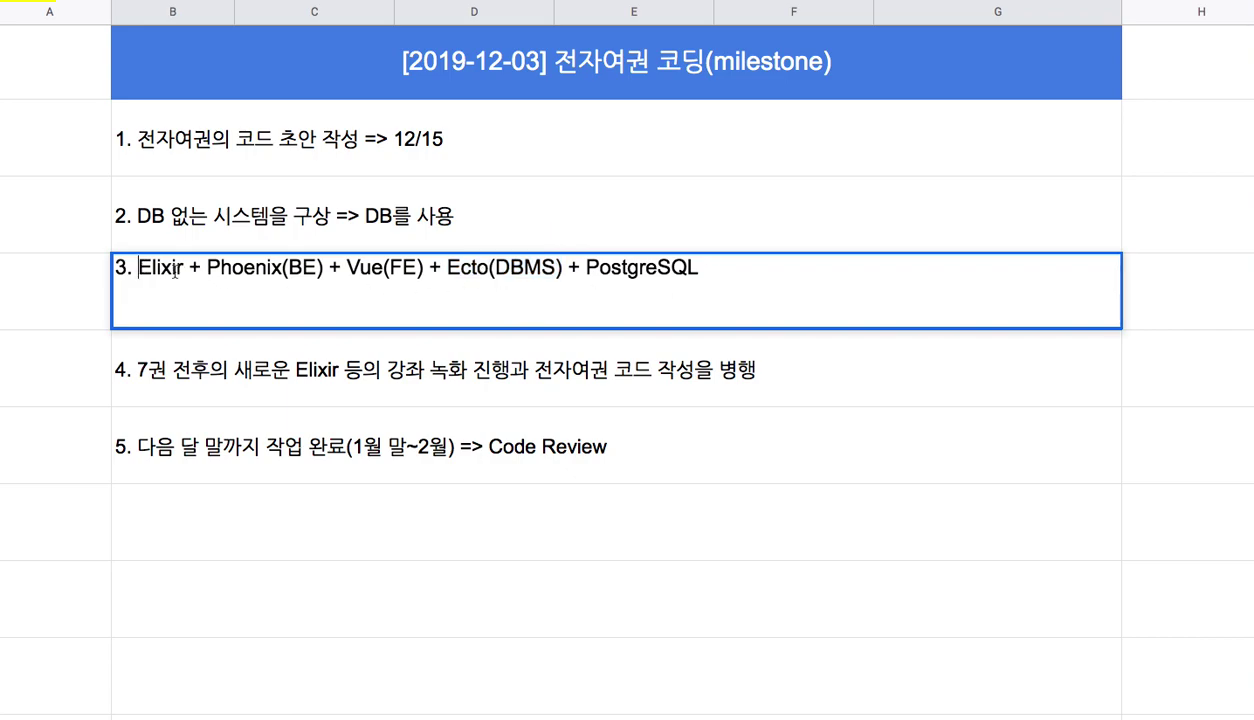
{"action": "left_click_drag", "start_coordinate": [140, 268], "coordinate": [566, 271]}
{"action": "key", "text": "ctrl+c"}
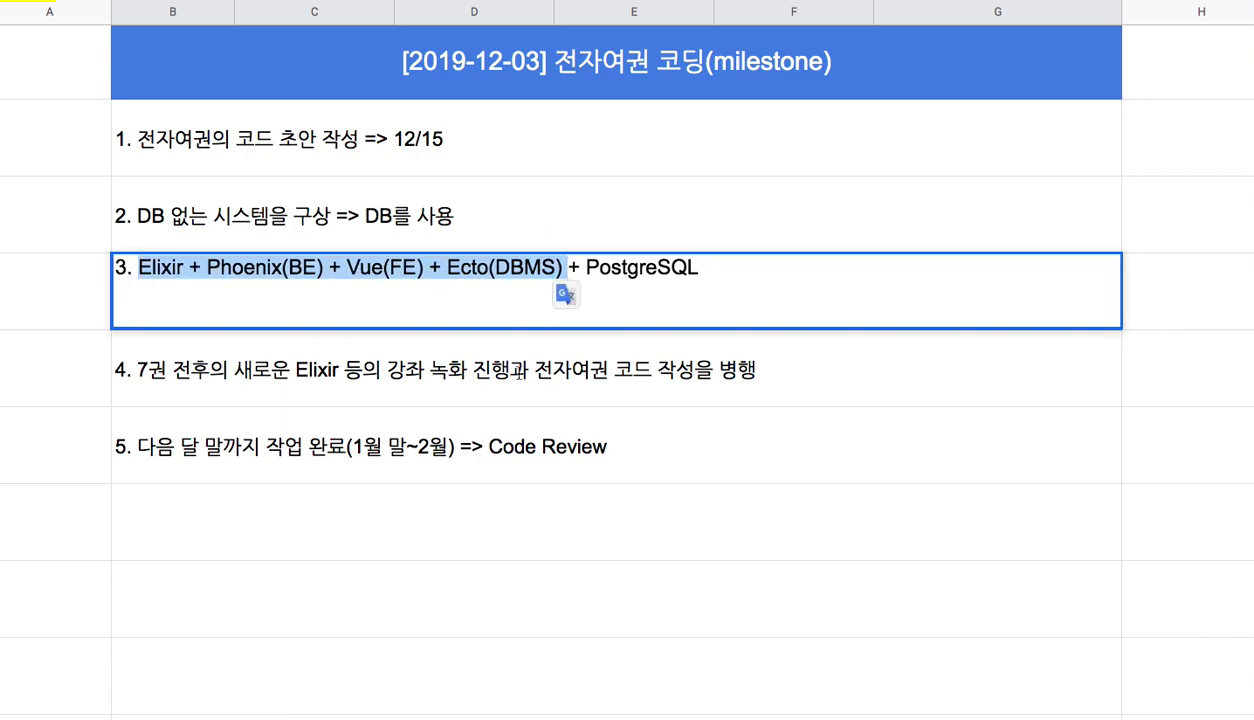
{"action": "left_click", "coordinate": [517, 519]}
{"action": "type", "text": "6."}
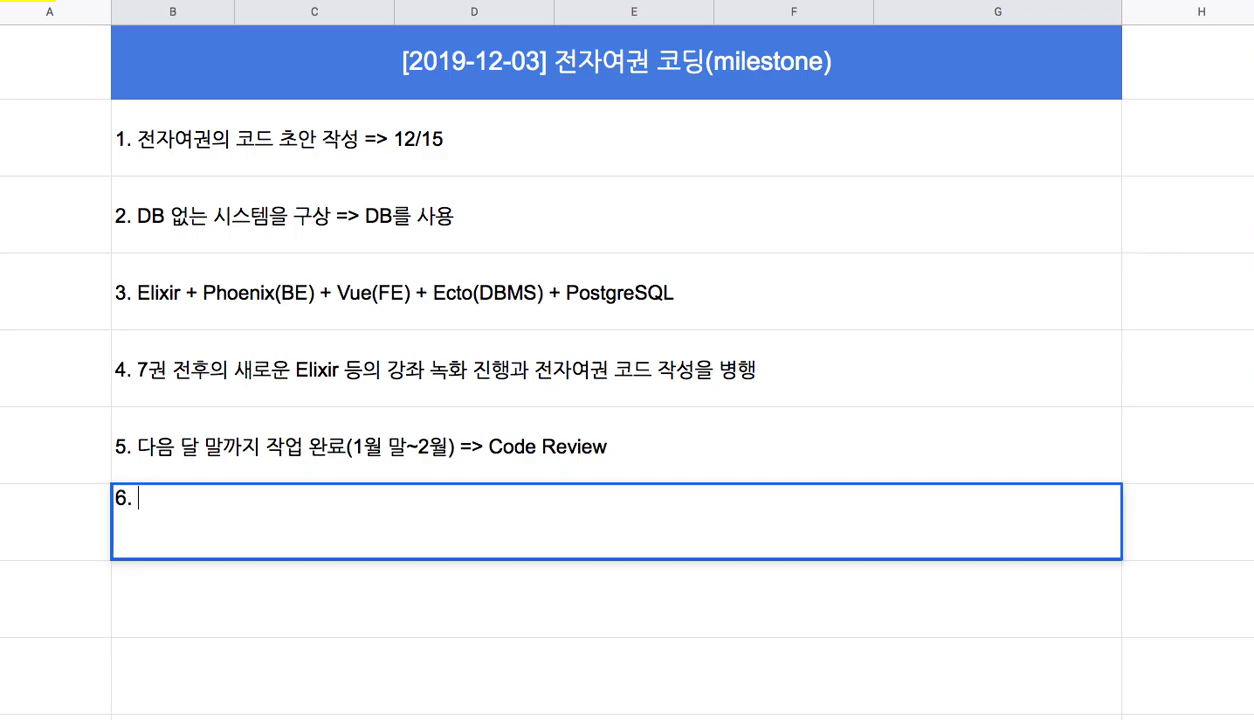
{"action": "key", "text": "ctrl+v"}
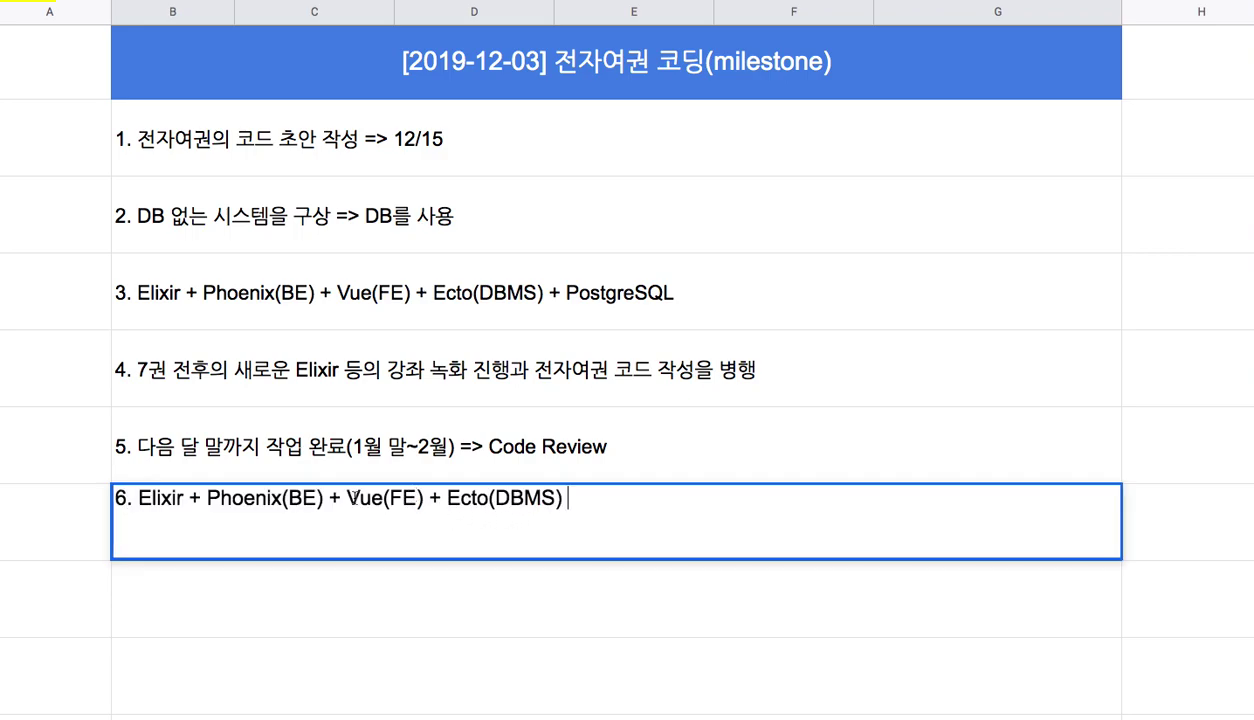
- Remove "Vue(FE) +" from item 6 and append "==> 40명 팀" at its end
{"action": "left_click_drag", "start_coordinate": [346, 497], "coordinate": [438, 500]}
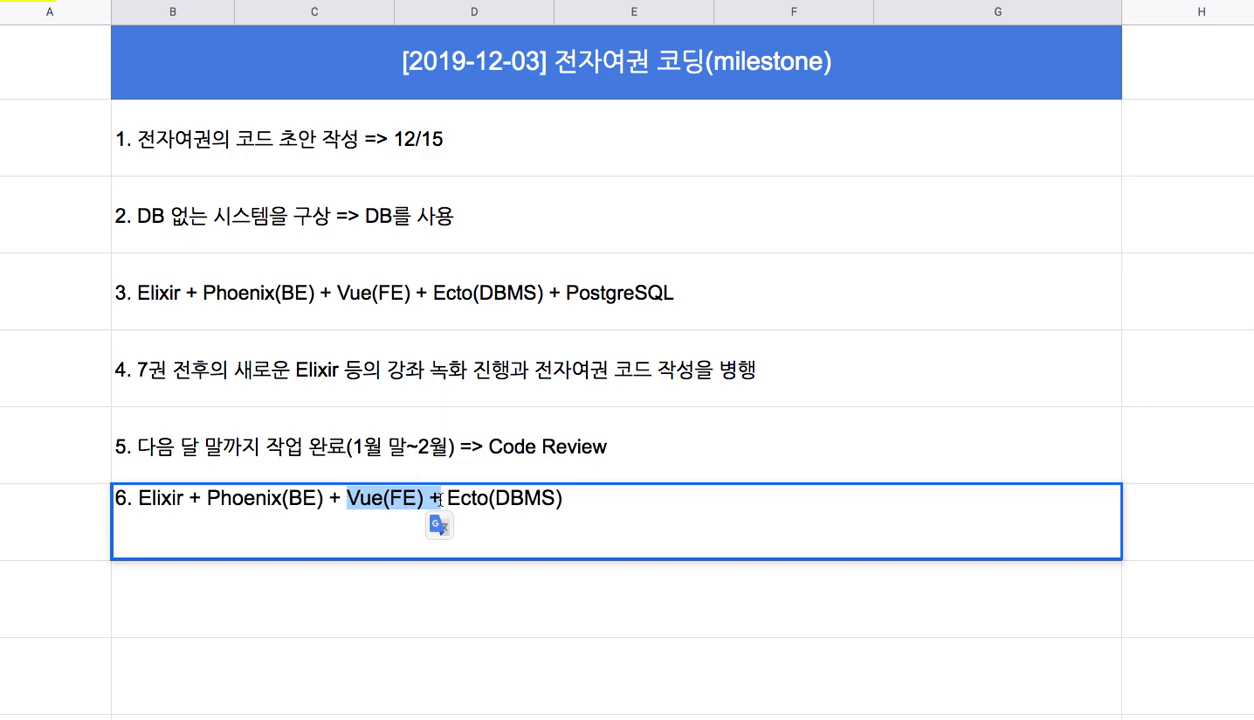
{"action": "key", "text": "BackSpace"}
{"action": "left_click", "coordinate": [506, 502]}
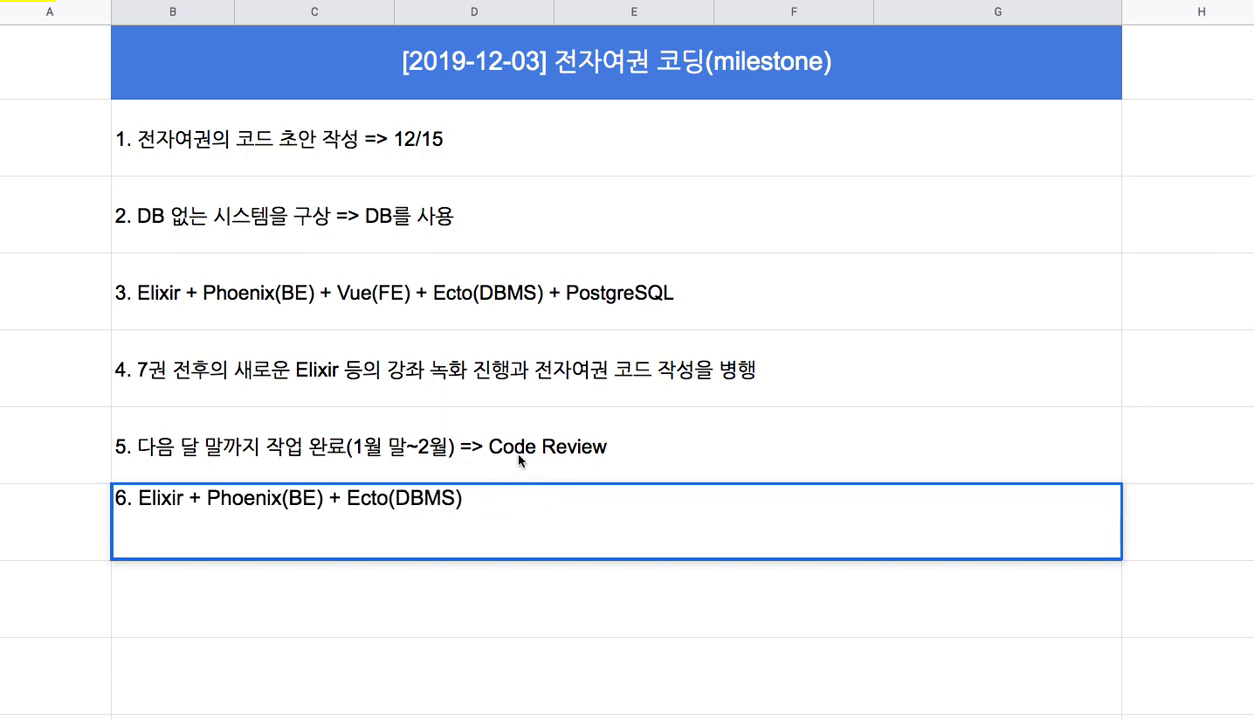
{"action": "type", "text": "==>"}
{"action": "type", "text": "40aud"}
{"action": "key", "text": "BackSpace"}
{"action": "key", "text": "BackSpace"}
{"action": "key", "text": "BackSpace"}
{"action": "type", "text": "ㅁㅕㅇ ㅌㅣㅁ"}
- Insert "브라질 상 파울로" before "40명 팀" in milestone item 6
{"action": "left_click", "coordinate": [509, 497]}
{"action": "type", "text": "ㅂㅡㄹㅏㅋ"}
{"action": "key", "text": "BackSpace"}
{"action": "type", "text": "ㅈㅣㄹ "}
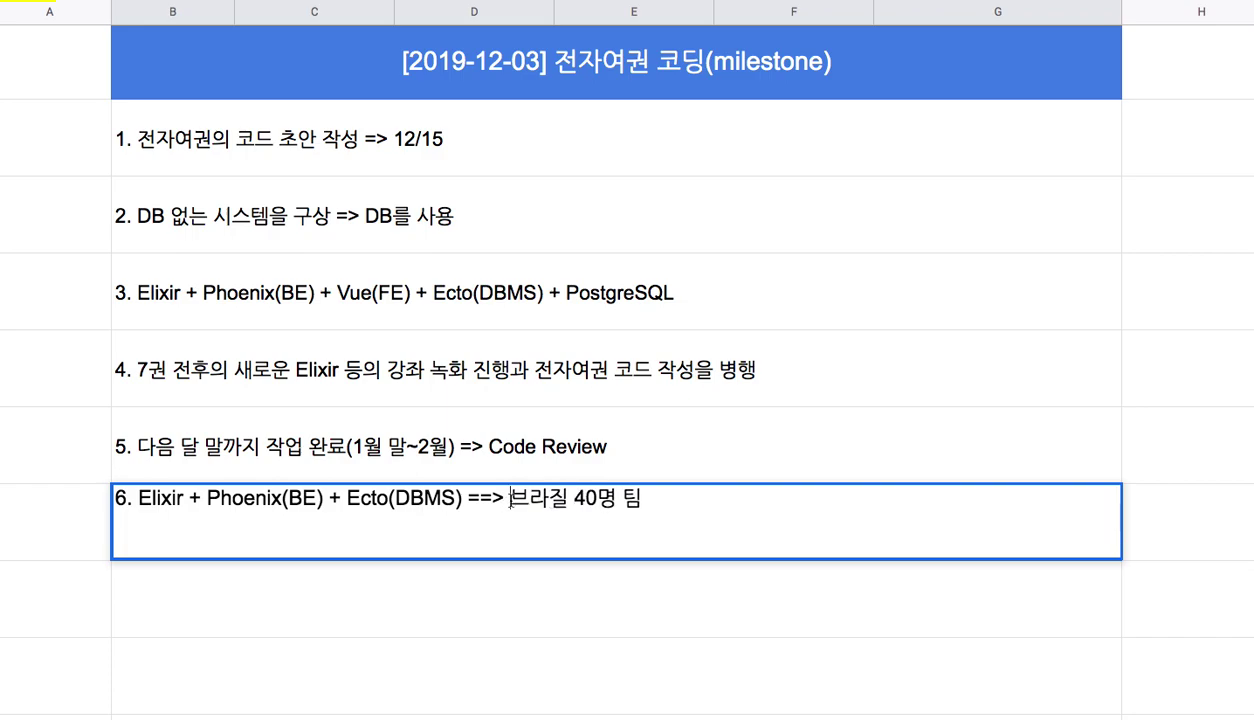
{"action": "type", "text": "ㅅㅏㅇ ㅍㅏㅇㅜㄹㄹㅗ"}
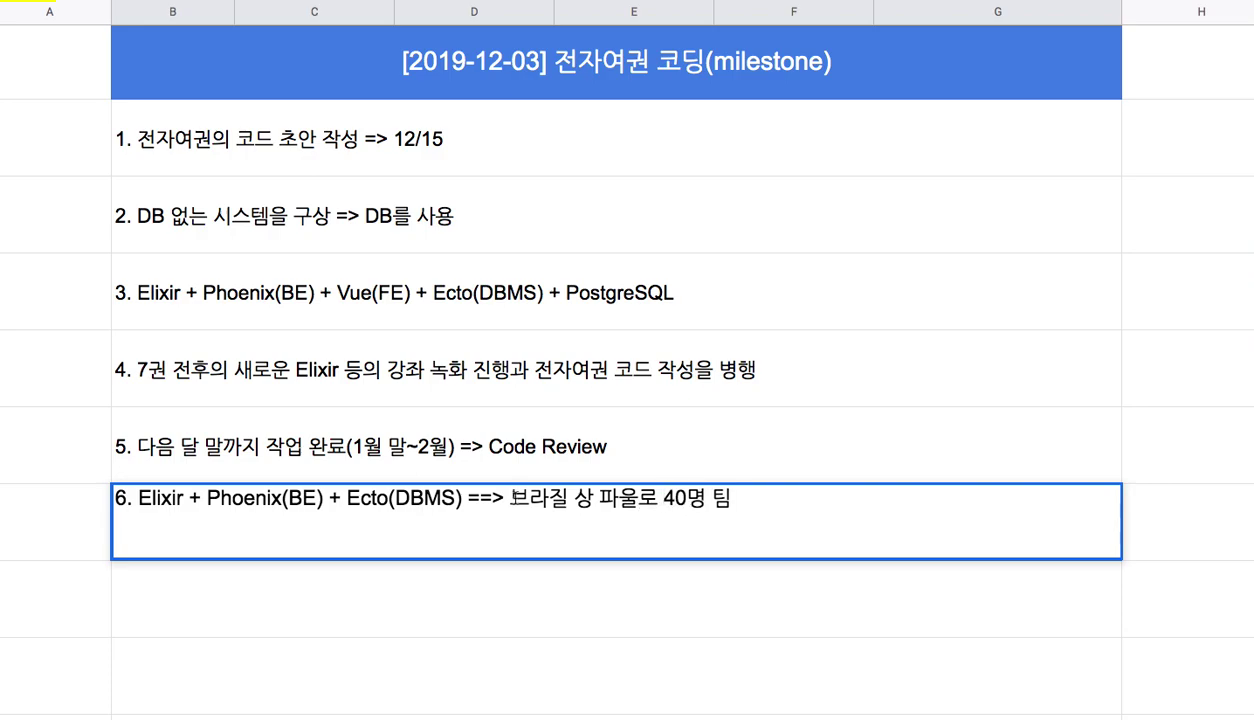
{"action": "left_click_drag", "start_coordinate": [137, 499], "coordinate": [466, 499]}
{"action": "left_click", "coordinate": [434, 525]}
{"action": "left_click", "coordinate": [493, 449]}
{"action": "double_click", "coordinate": [511, 421]}
{"action": "left_click_drag", "start_coordinate": [511, 421], "coordinate": [651, 424]}
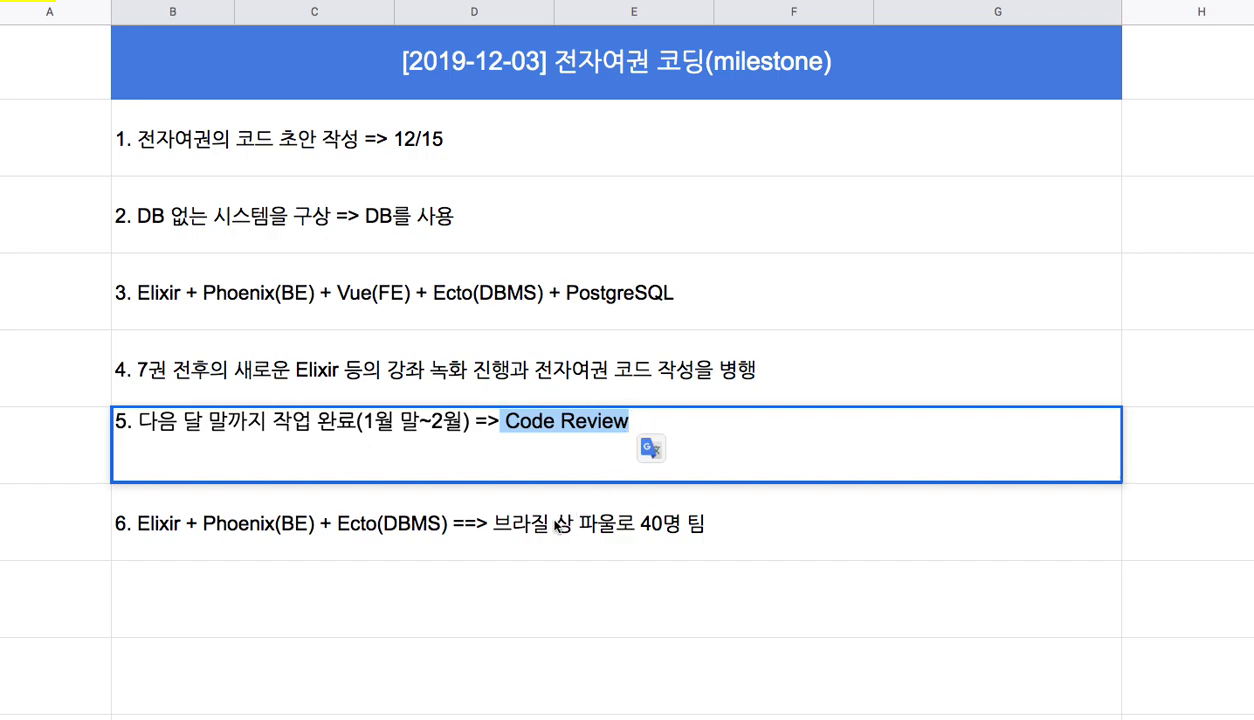
{"action": "left_click", "coordinate": [559, 425]}
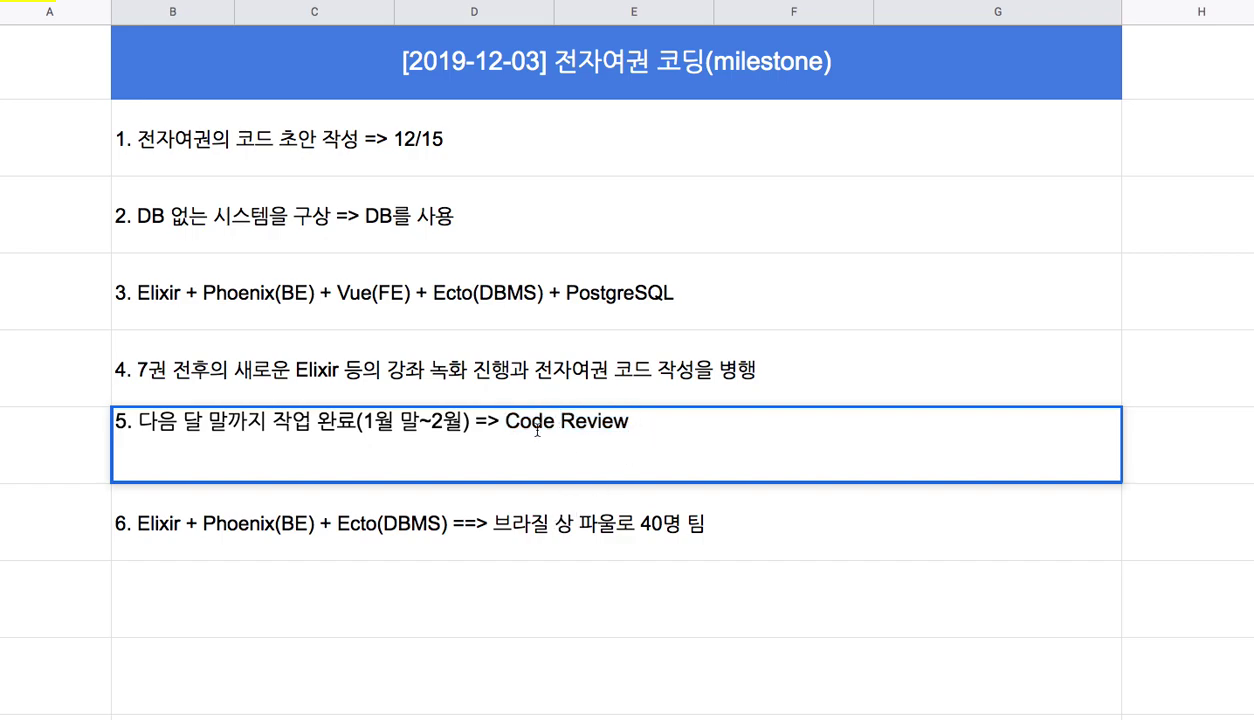
{"action": "left_click_drag", "start_coordinate": [502, 421], "coordinate": [633, 421]}
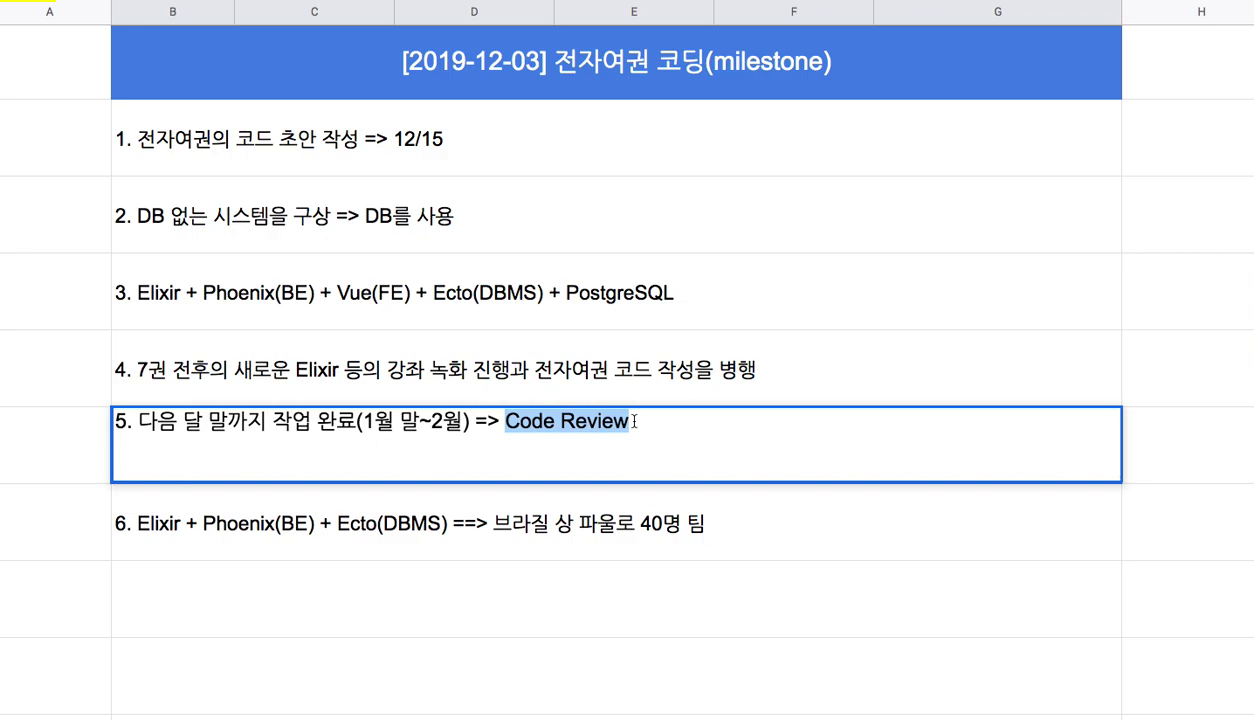
- Write milestone item 7 beneath item 6 as "7. Code Review ==> Code Renovation ==> Finished Code"
{"action": "left_click", "coordinate": [540, 598]}
{"action": "type", "text": "7"}
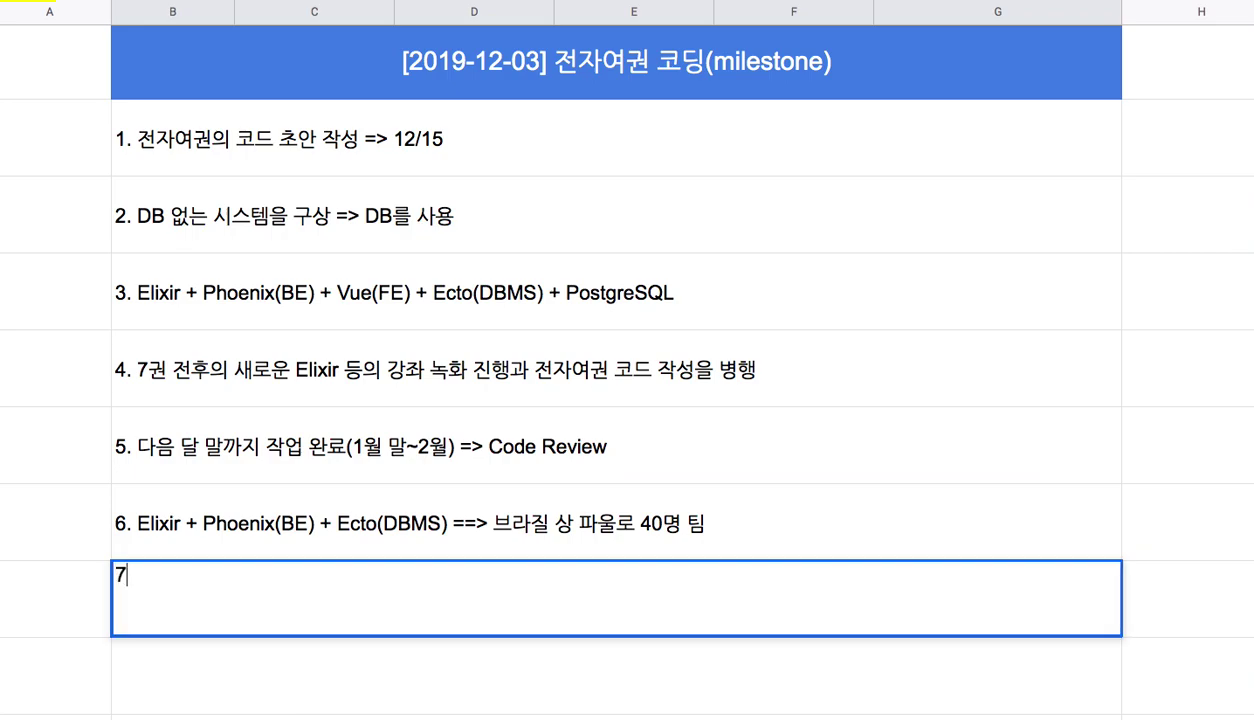
{"action": "type", "text": ". Code Re"}
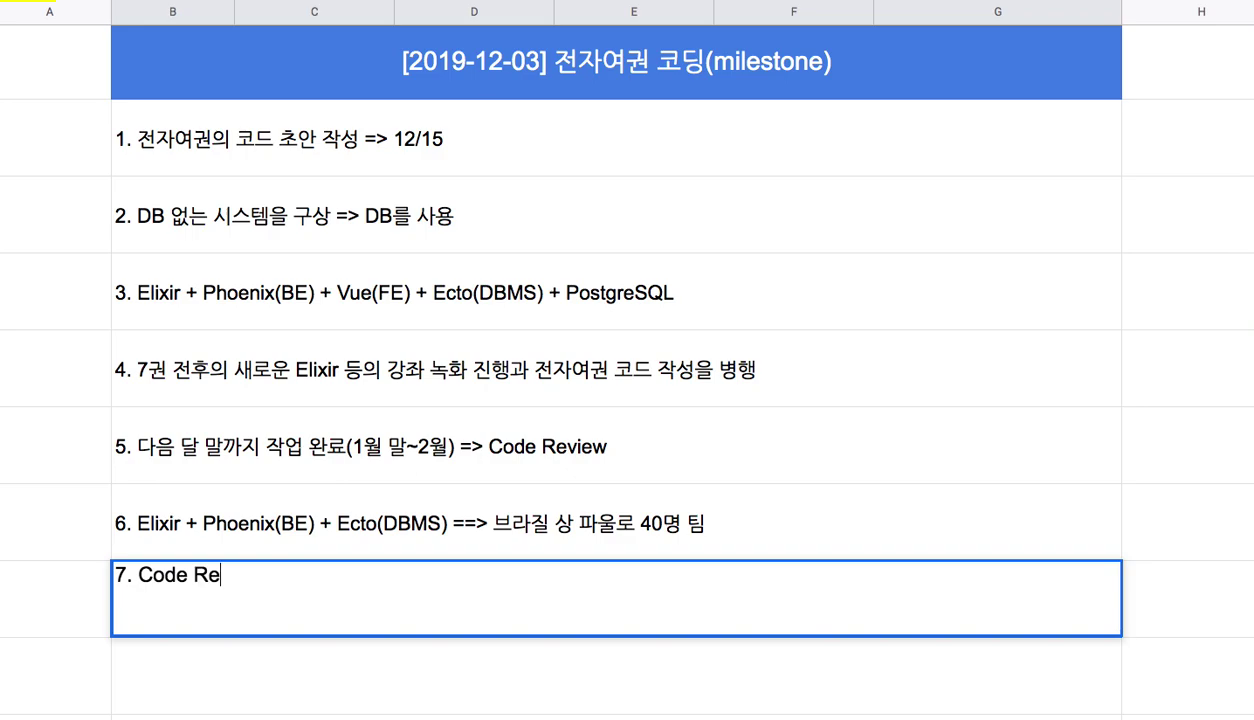
{"action": "type", "text": "view ==> "}
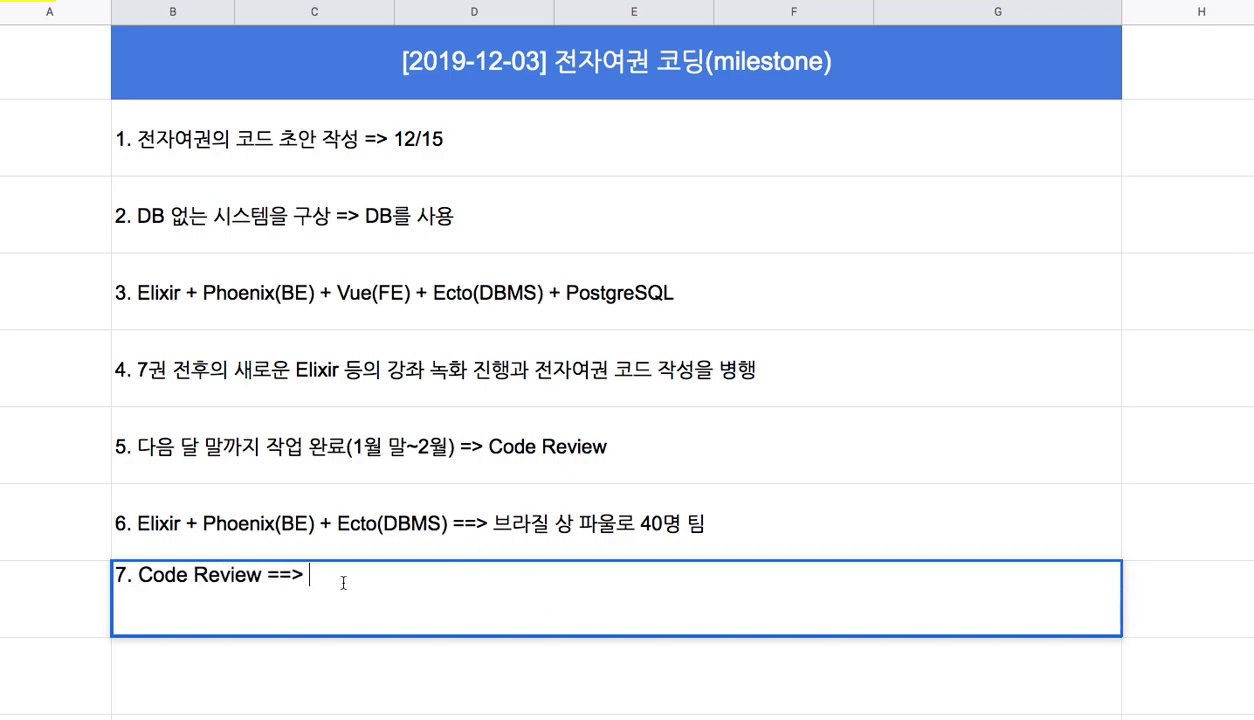
{"action": "type", "text": "Cod"}
{"action": "key", "text": "BackSpace"}
{"action": "type", "text": "ode Renova"}
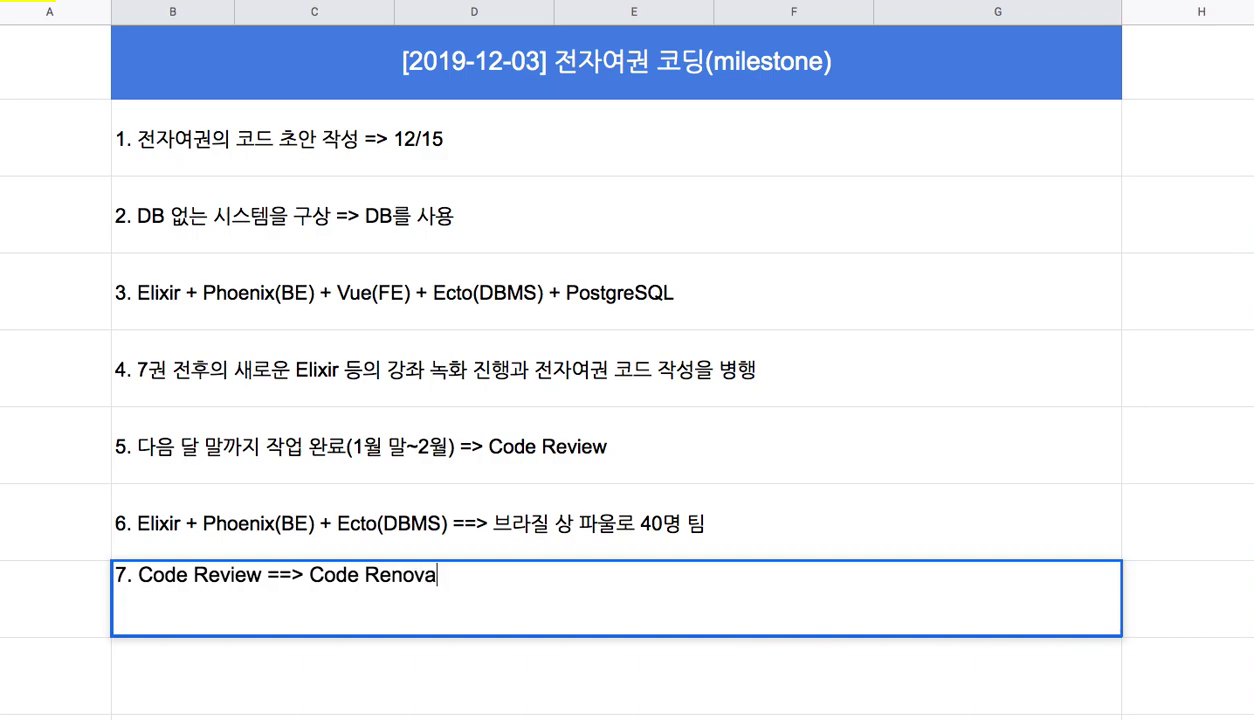
{"action": "type", "text": "tion ==> "}
{"action": "type", "text": "F"}
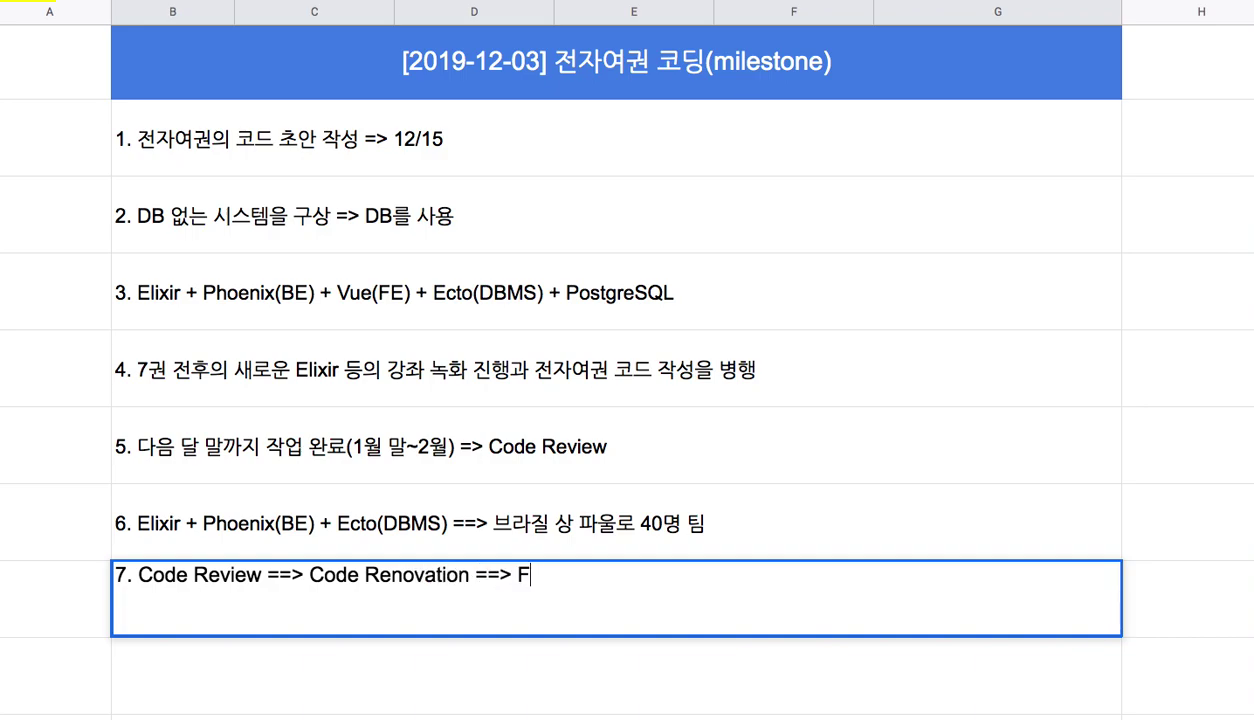
{"action": "type", "text": "inished Code"}
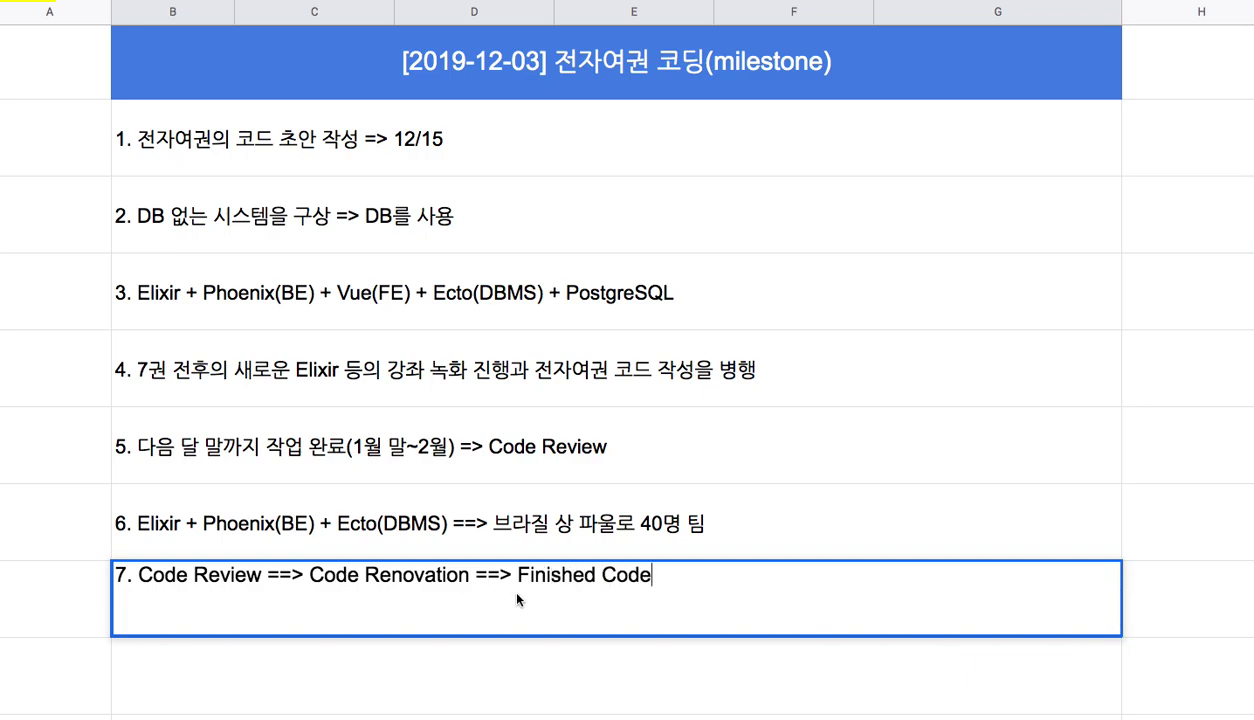
- Append the period "(2~3월)" directly after "Finished Code" in milestone item 7
{"action": "left_click_drag", "start_coordinate": [518, 578], "coordinate": [652, 578]}
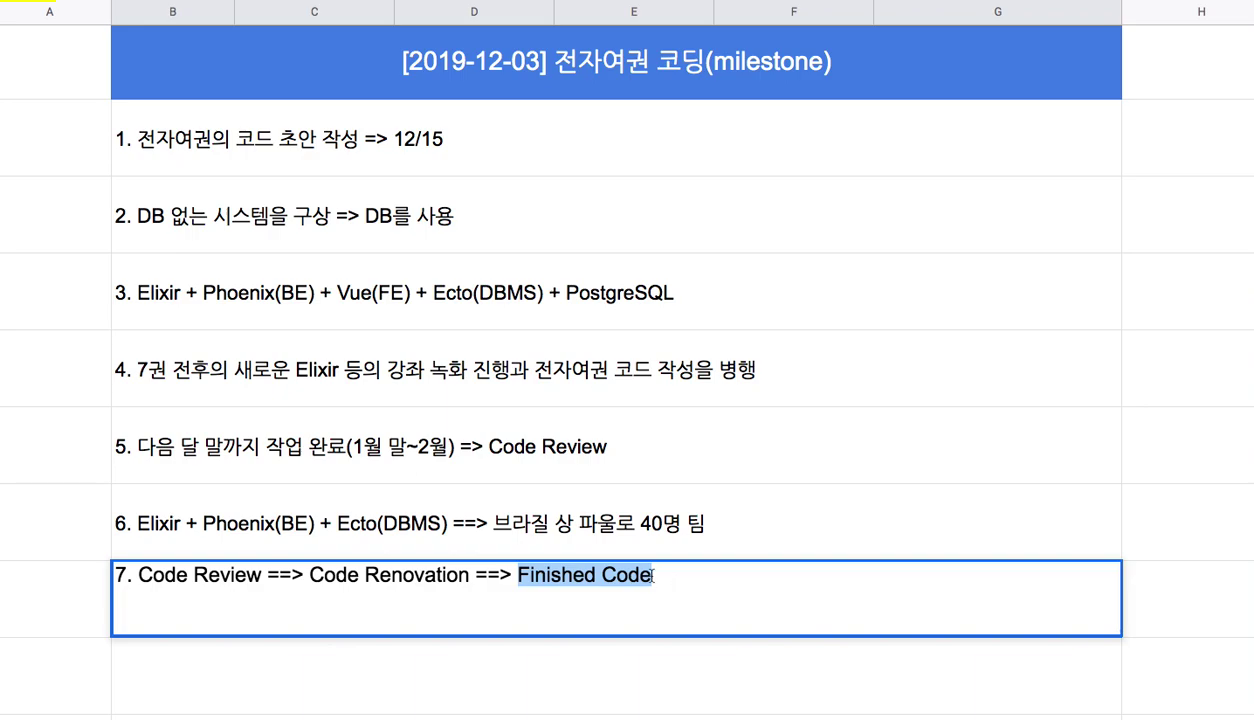
{"action": "left_click", "coordinate": [650, 580]}
{"action": "type", "text": "(2~"}
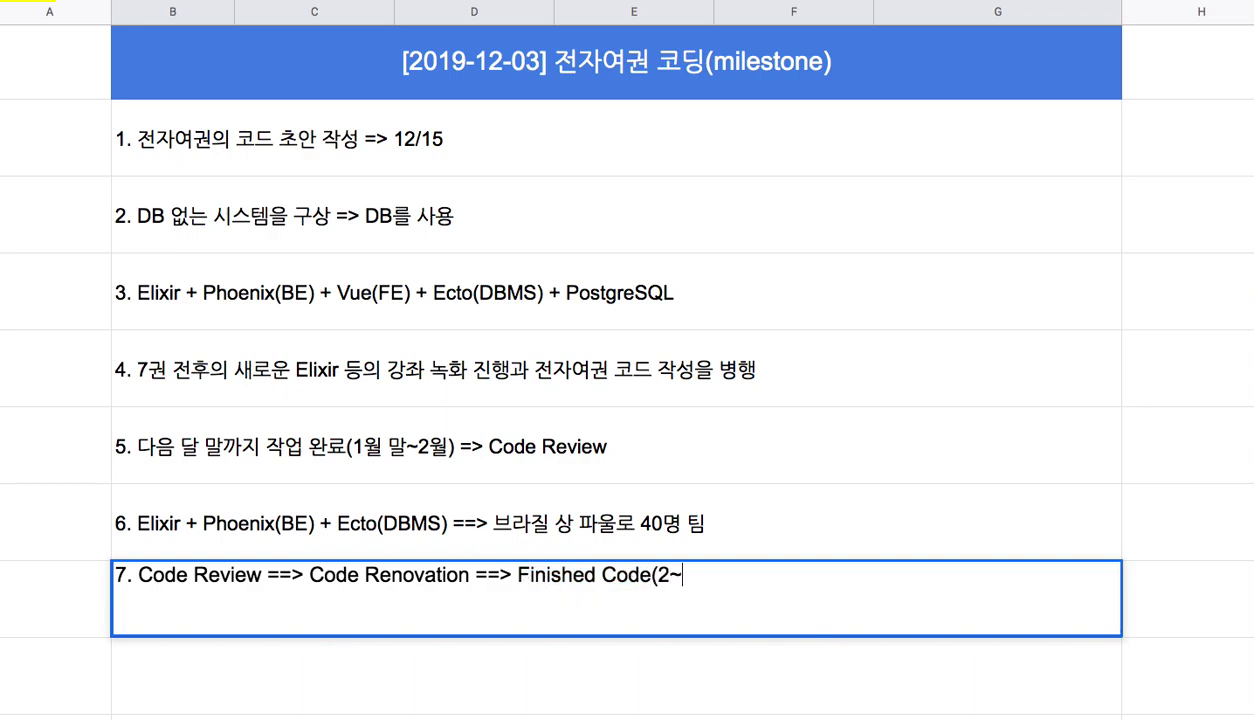
{"action": "type", "text": "3dn"}
{"action": "key", "text": "BackSpace"}
{"action": "key", "text": "BackSpace"}
{"action": "type", "text": "월)"}
- Start milestone item 8 beneath item 7 with "8. 실제 현장 적용"
{"action": "left_click", "coordinate": [645, 667]}
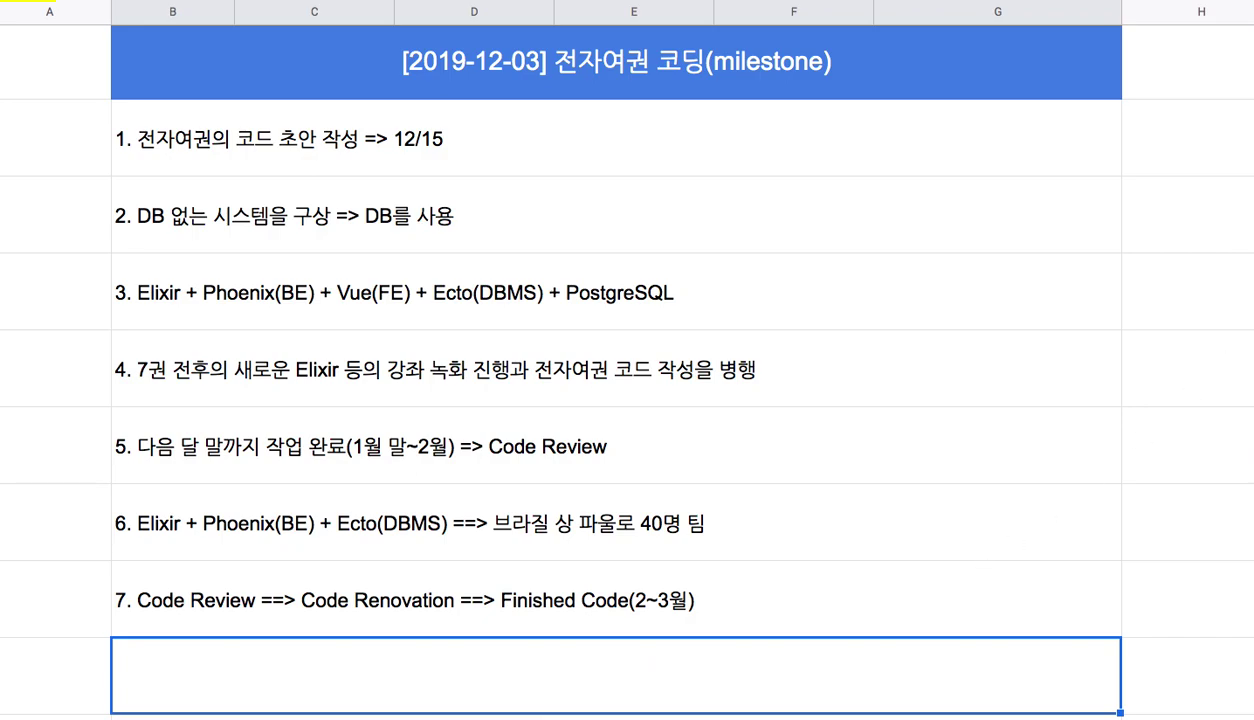
{"action": "scroll", "coordinate": [901, 462], "scroll_direction": "down", "scroll_amount": 1}
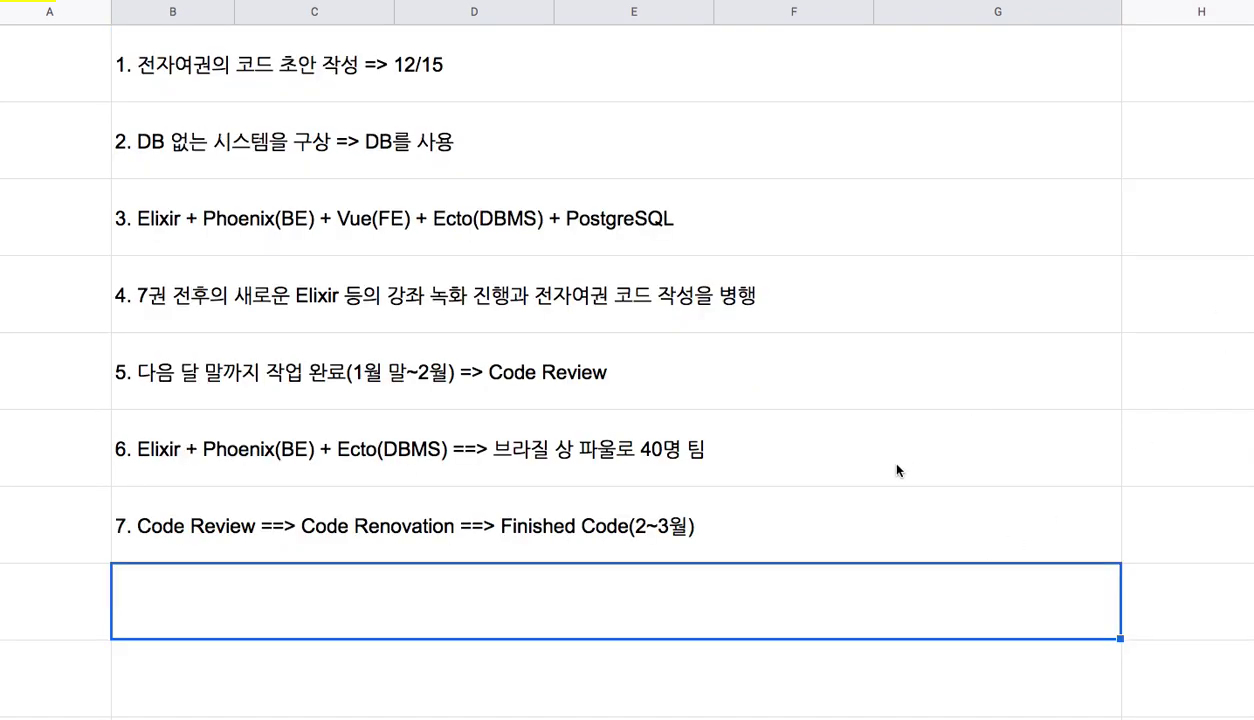
{"action": "type", "text": "8"}
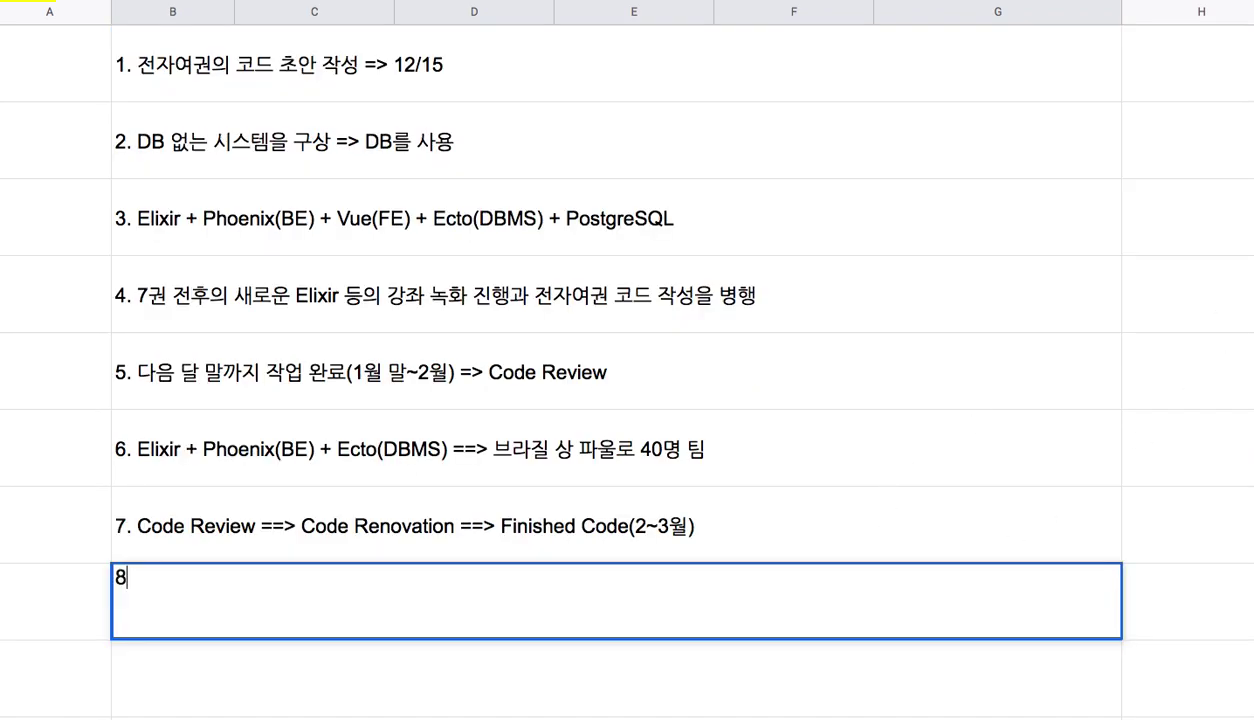
{"action": "type", "text": ". 실제 현장 적용"}
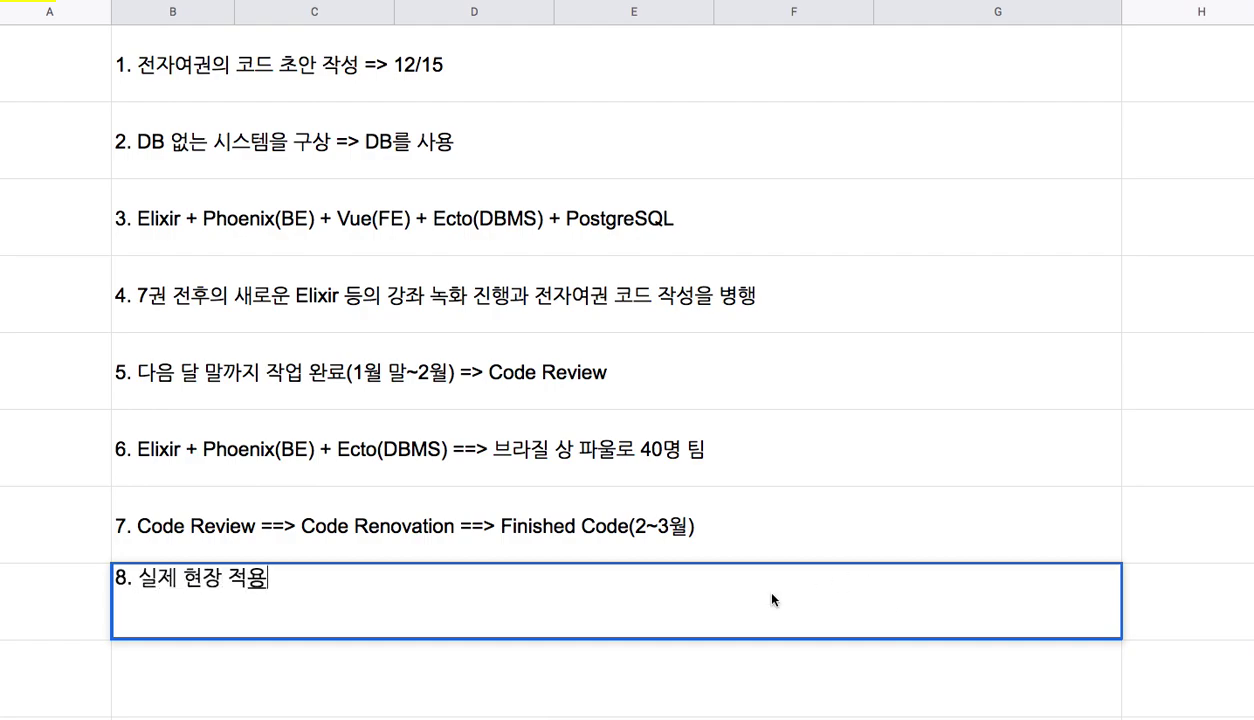
- Insert "전자 여권 시스템의" before "실제 현장 적용" in item 8 and append "(한국 + 188개국)" at its end
{"action": "left_click", "coordinate": [137, 577]}
{"action": "type", "text": "전자 여권"}
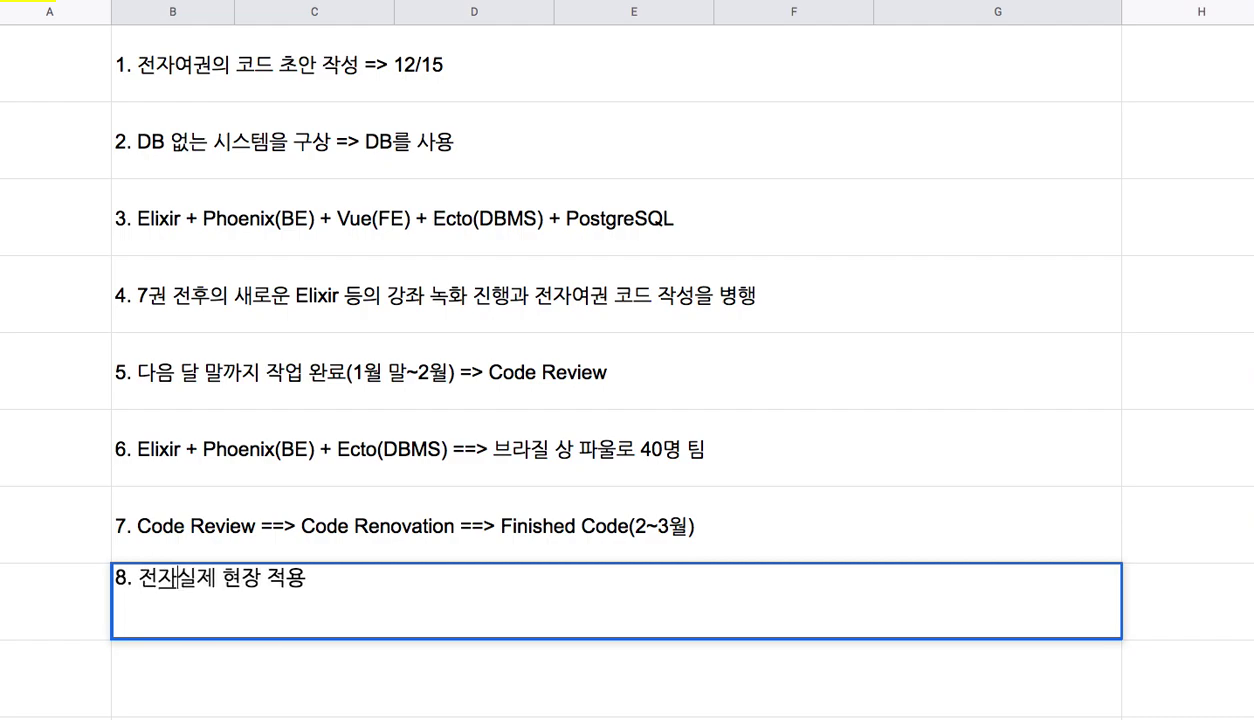
{"action": "type", "text": " 시스템의"}
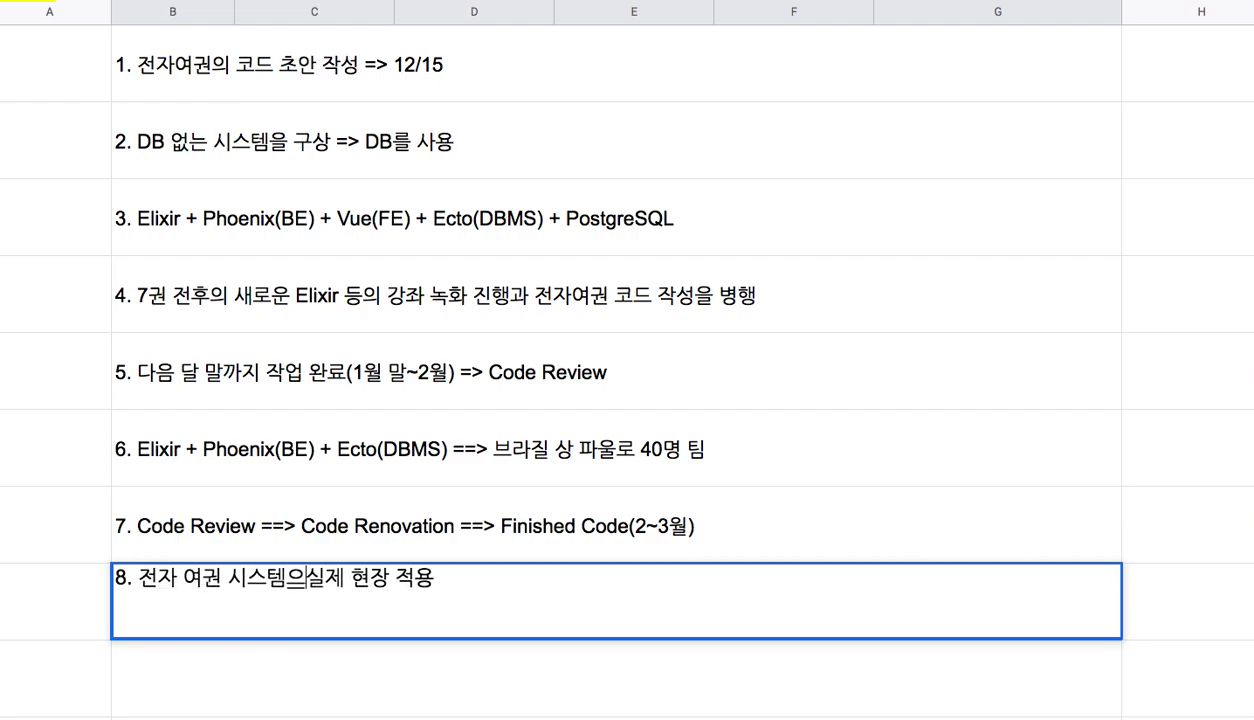
{"action": "left_click", "coordinate": [446, 578]}
{"action": "type", "text": "(한구ㄱ + 1"}
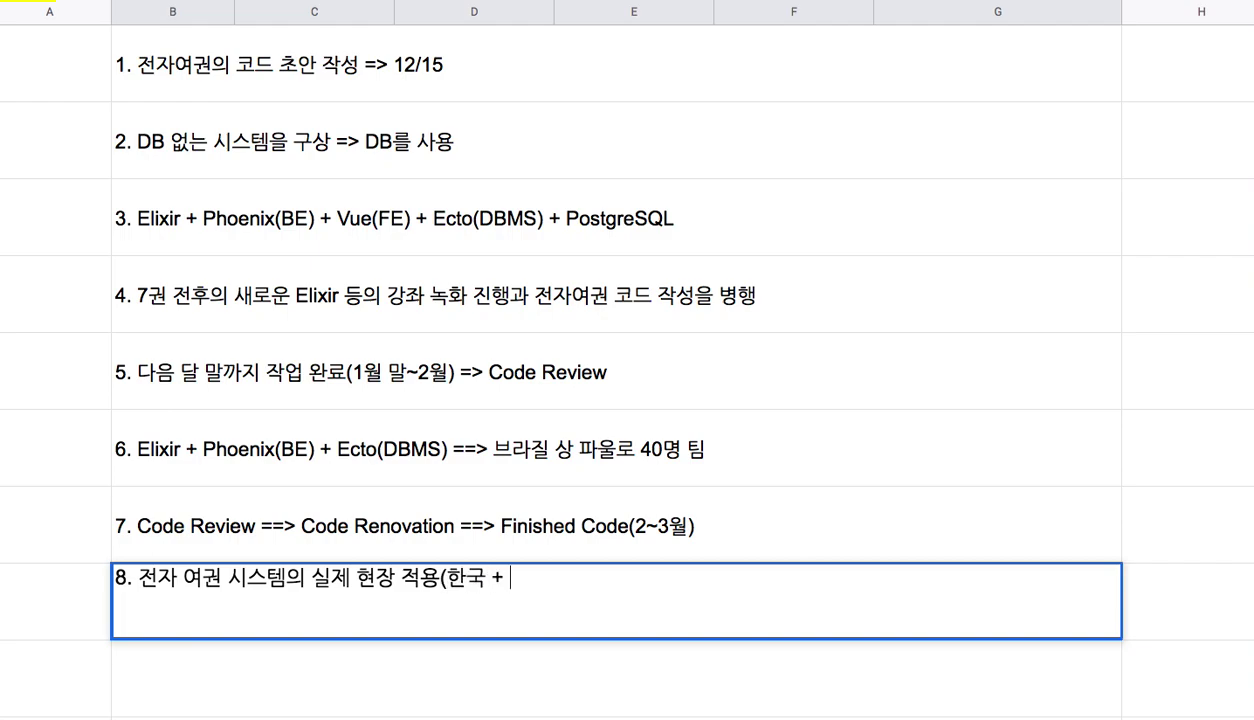
{"action": "type", "text": "88개국)"}
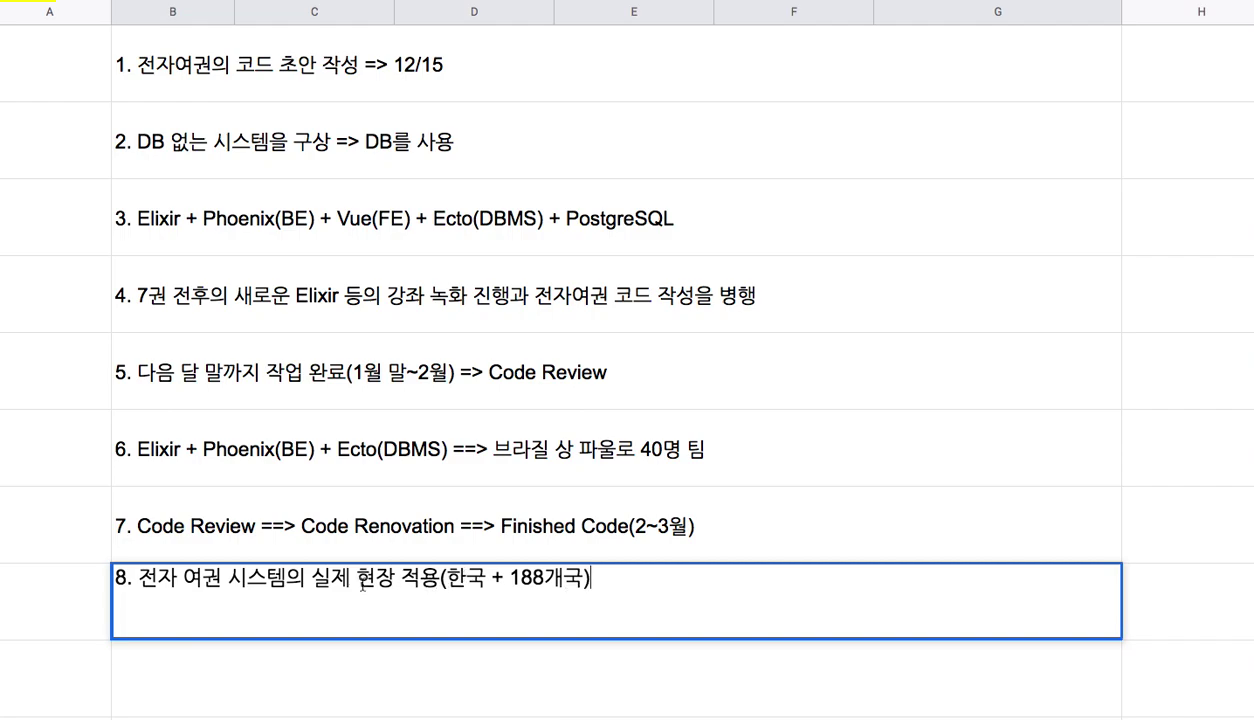
- Review milestone items 4, 6, 7 and 8, highlighting the course recording, technology stack, code renovation and field application phrases
{"action": "left_click_drag", "start_coordinate": [607, 579], "coordinate": [28, 588]}
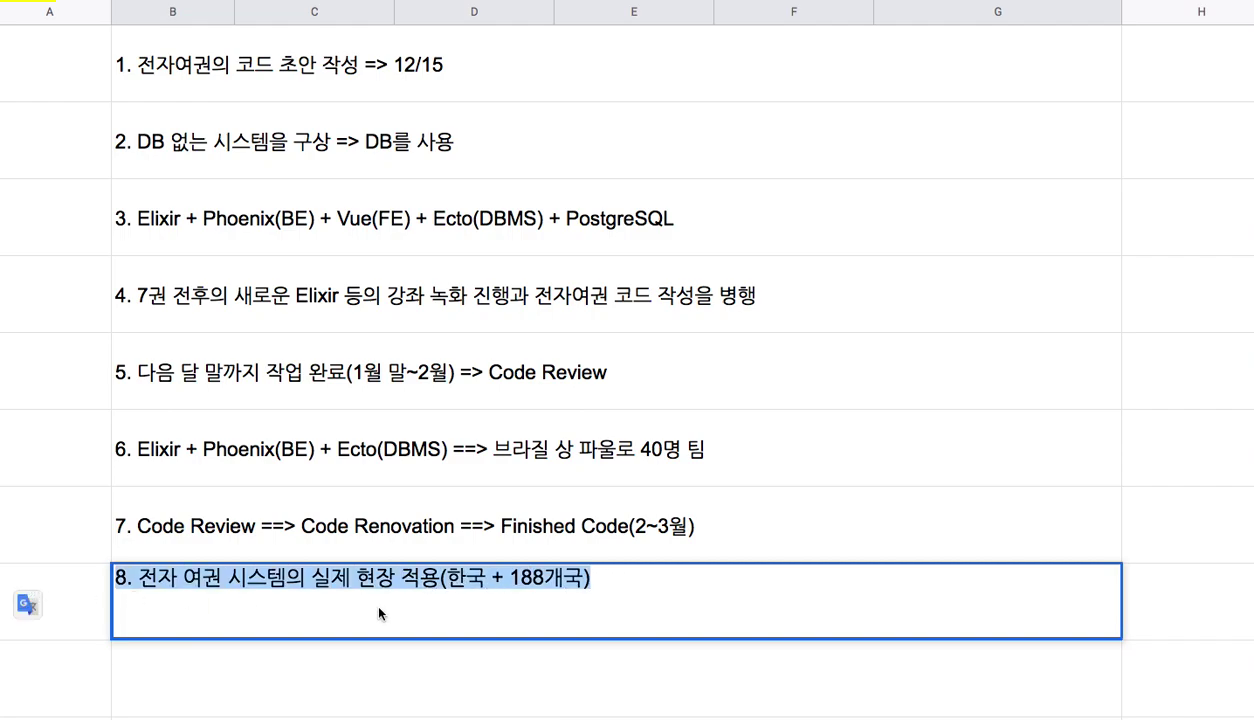
{"action": "left_click", "coordinate": [453, 621]}
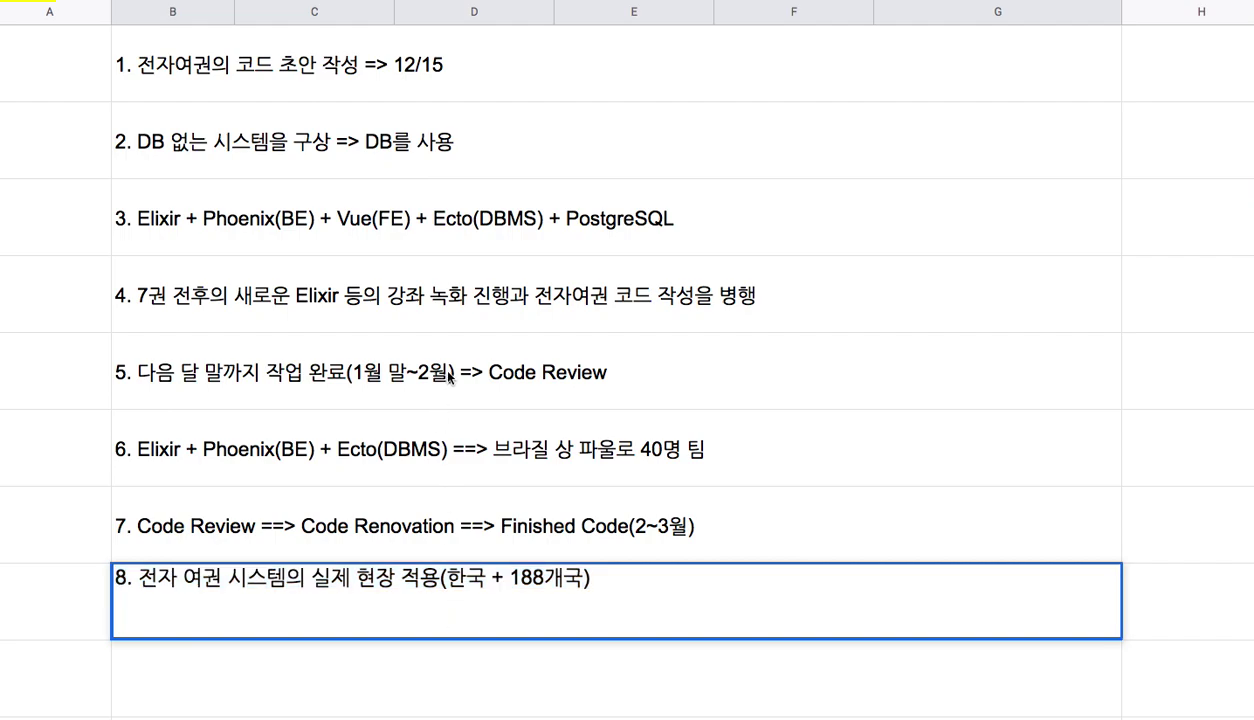
{"action": "double_click", "coordinate": [200, 291]}
{"action": "left_click_drag", "start_coordinate": [138, 270], "coordinate": [530, 278]}
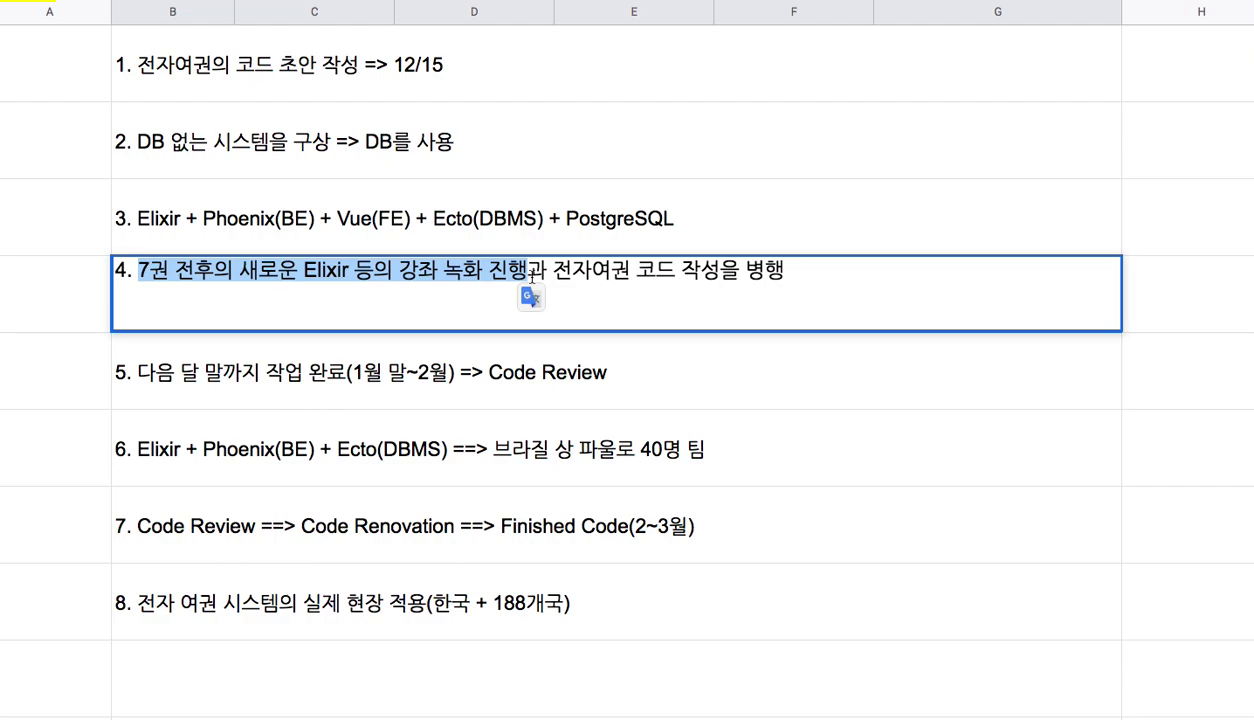
{"action": "left_click", "coordinate": [435, 270]}
{"action": "left_click_drag", "start_coordinate": [397, 273], "coordinate": [697, 272]}
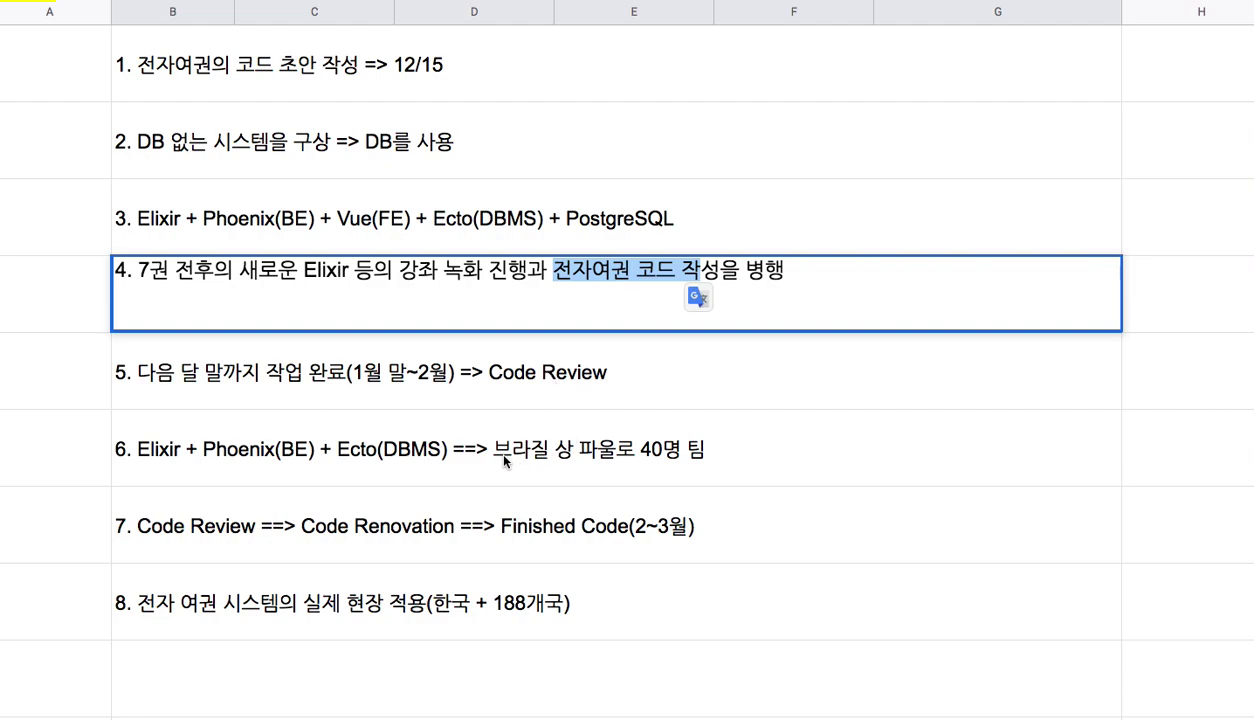
{"action": "left_click", "coordinate": [253, 455]}
{"action": "left_click_drag", "start_coordinate": [138, 424], "coordinate": [472, 432]}
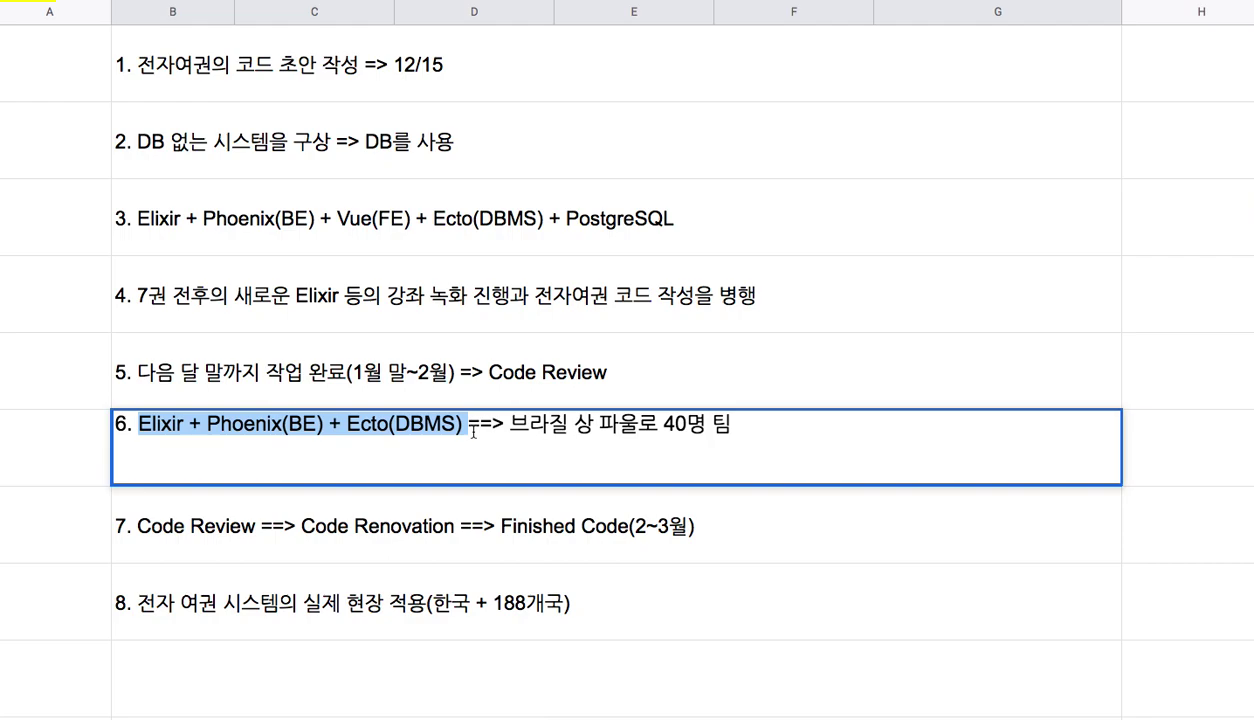
{"action": "left_click_drag", "start_coordinate": [473, 432], "coordinate": [481, 429]}
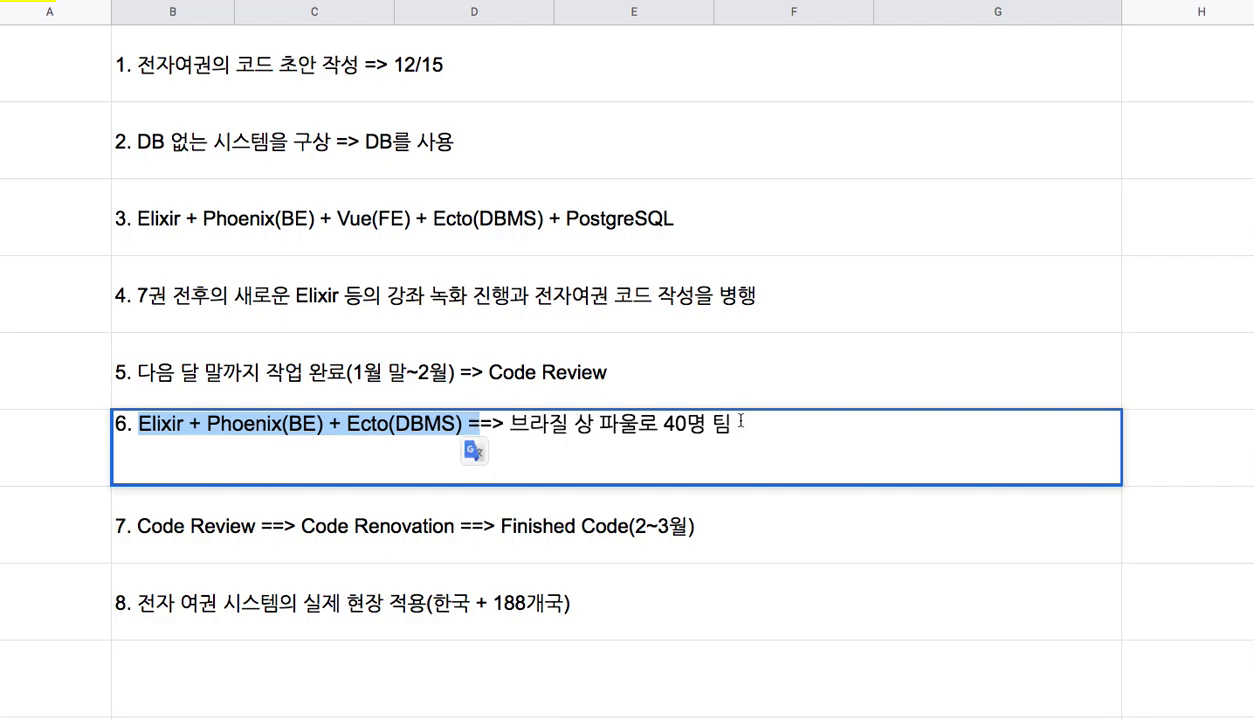
{"action": "left_click_drag", "start_coordinate": [733, 425], "coordinate": [538, 425]}
{"action": "left_click", "coordinate": [400, 527]}
{"action": "double_click", "coordinate": [400, 527]}
{"action": "left_click_drag", "start_coordinate": [309, 500], "coordinate": [499, 501]}
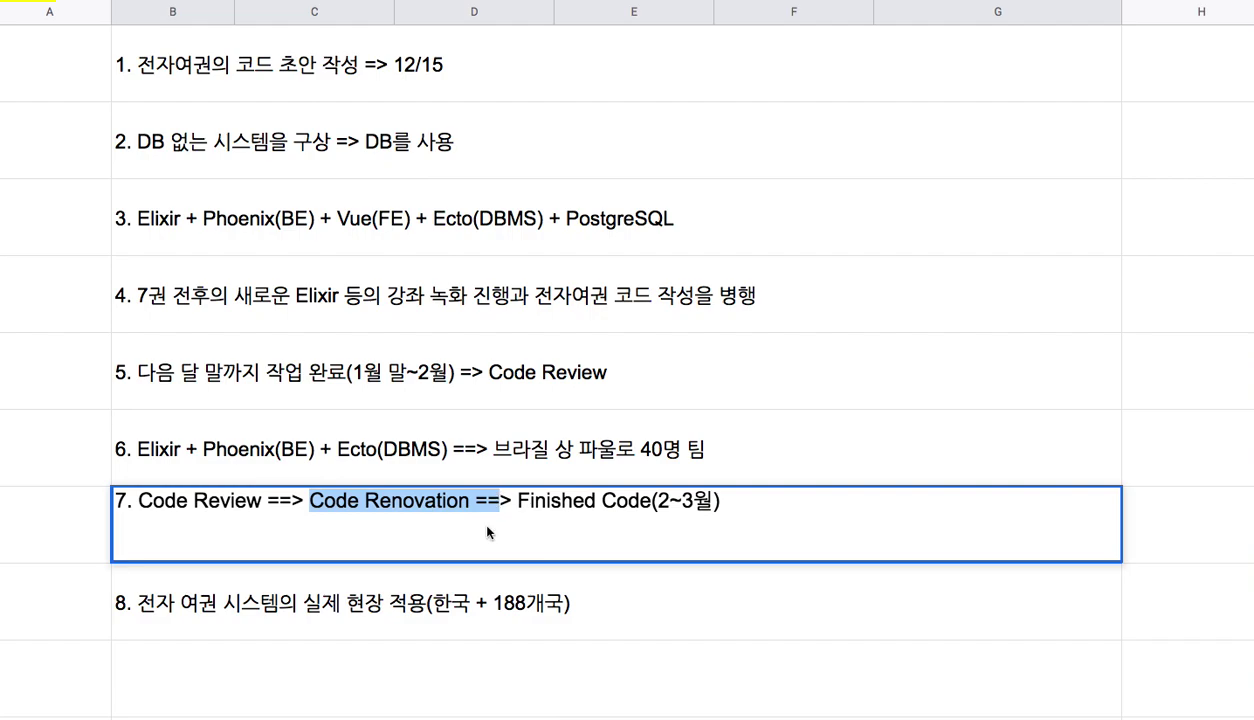
{"action": "left_click", "coordinate": [310, 608]}
{"action": "double_click", "coordinate": [310, 602]}
{"action": "left_click_drag", "start_coordinate": [305, 580], "coordinate": [462, 580]}
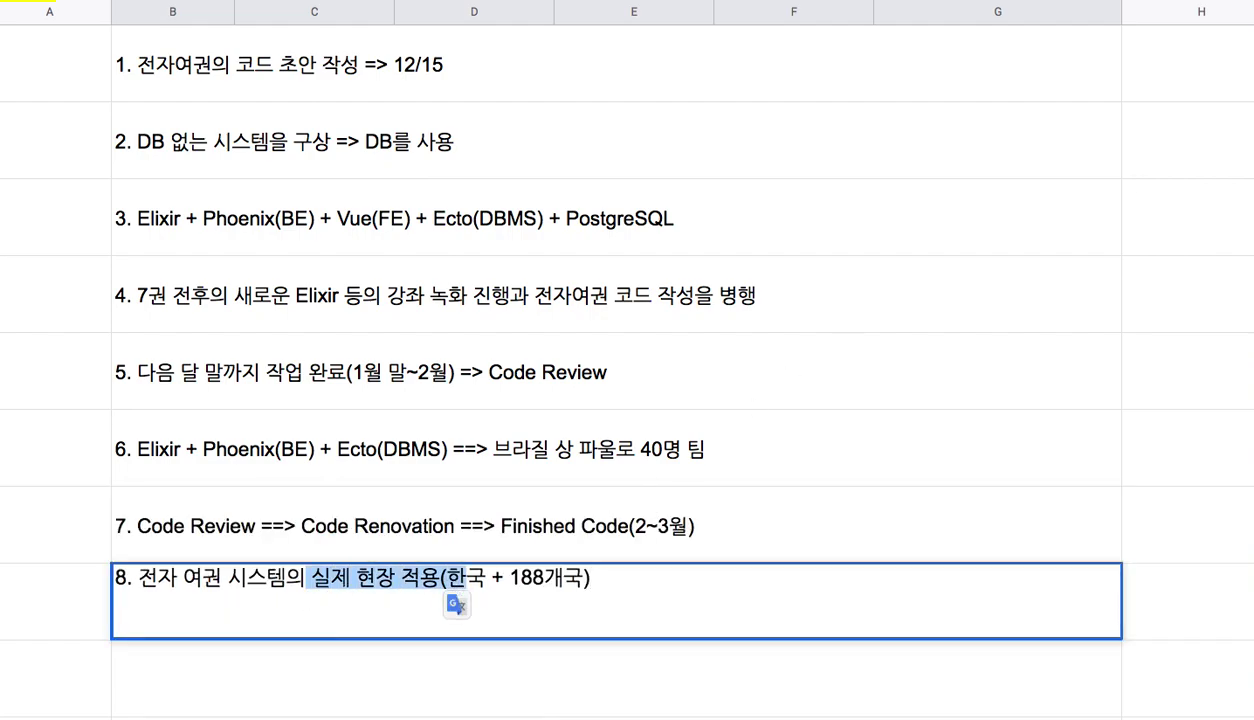
- Review the milestone title, the field application phrase in item 8 and the São Paulo team phrase in item 6
{"action": "scroll", "coordinate": [462, 580], "scroll_direction": "up", "scroll_amount": 1}
{"action": "left_click", "coordinate": [690, 69]}
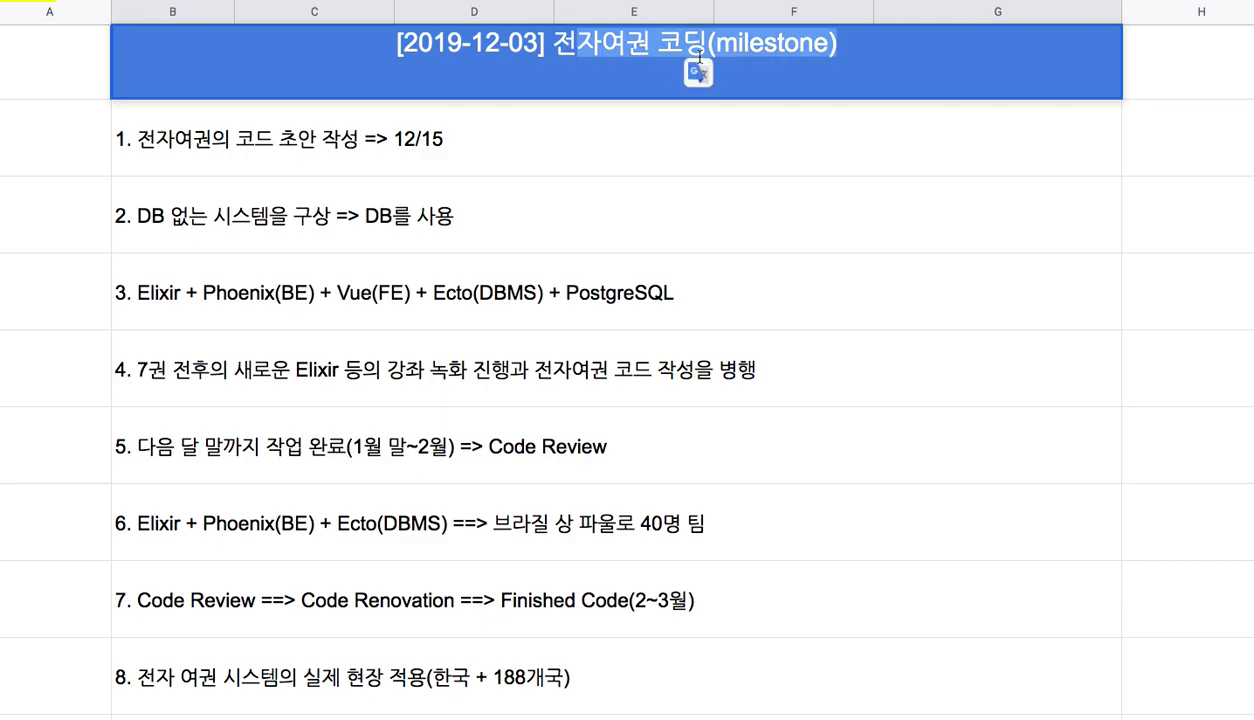
{"action": "left_click", "coordinate": [665, 293]}
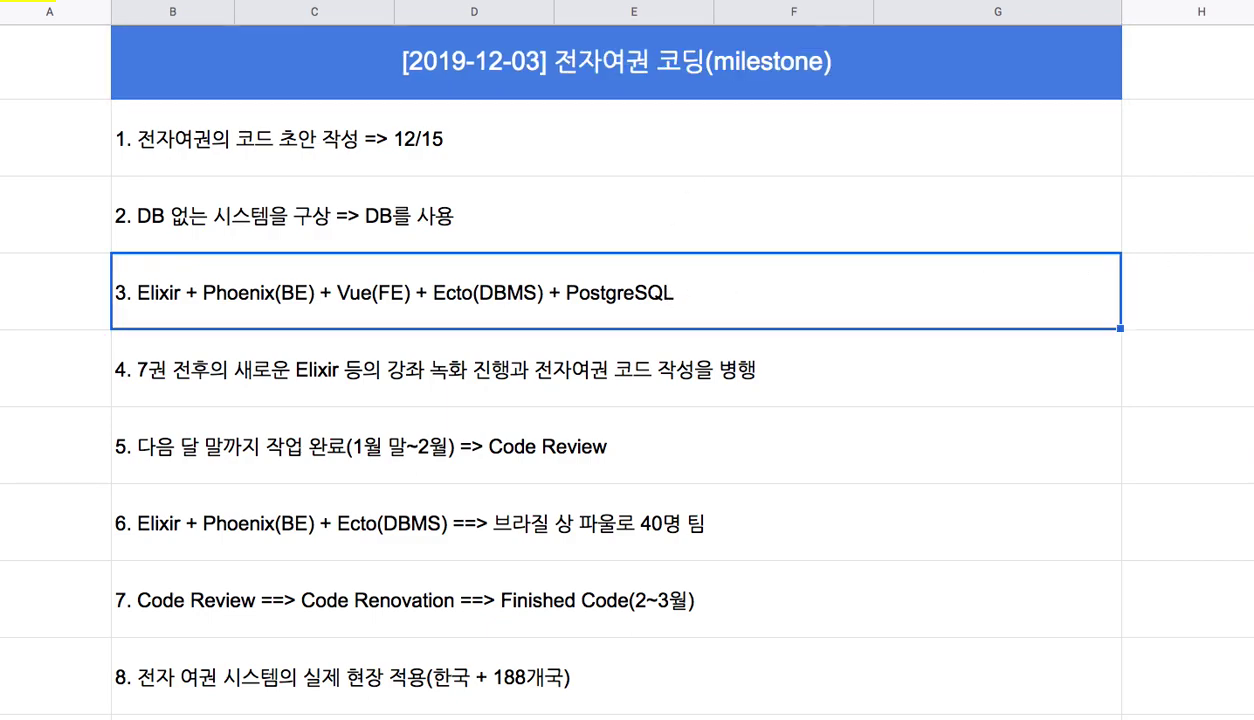
{"action": "scroll", "coordinate": [627, 370], "scroll_direction": "down", "scroll_amount": 3}
{"action": "double_click", "coordinate": [267, 388]}
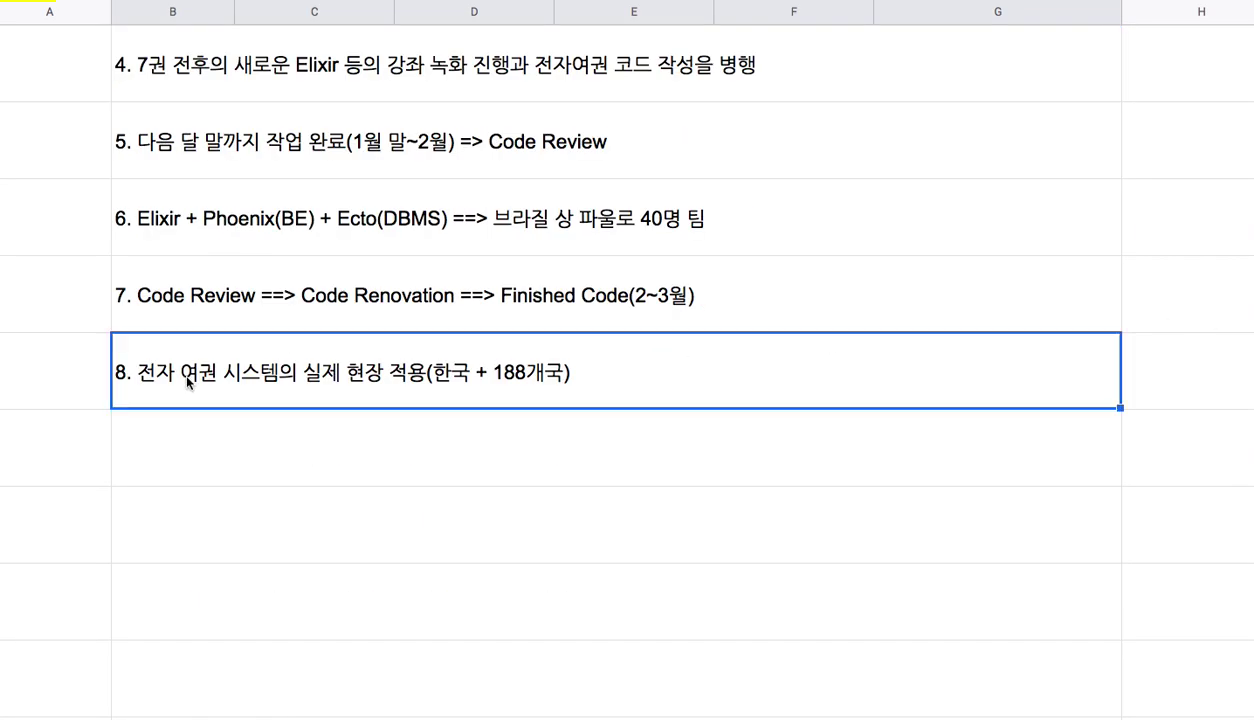
{"action": "left_click", "coordinate": [316, 348]}
{"action": "left_click_drag", "start_coordinate": [312, 348], "coordinate": [456, 350]}
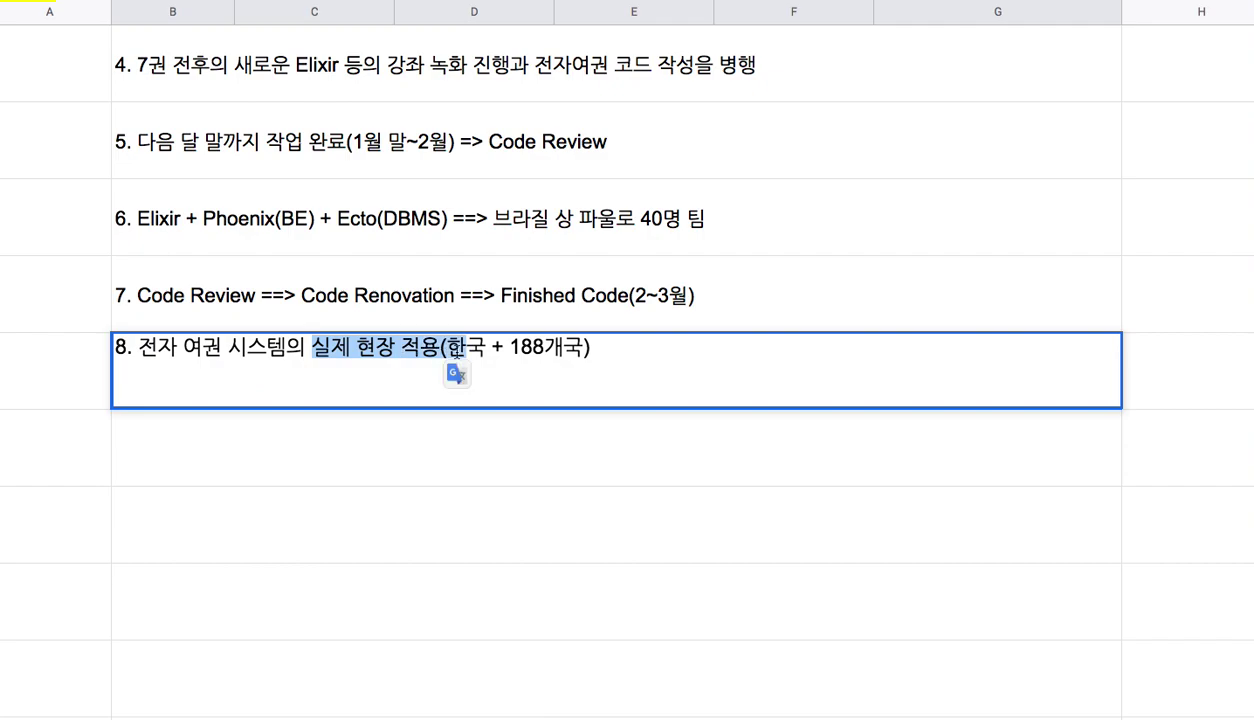
{"action": "left_click", "coordinate": [561, 225]}
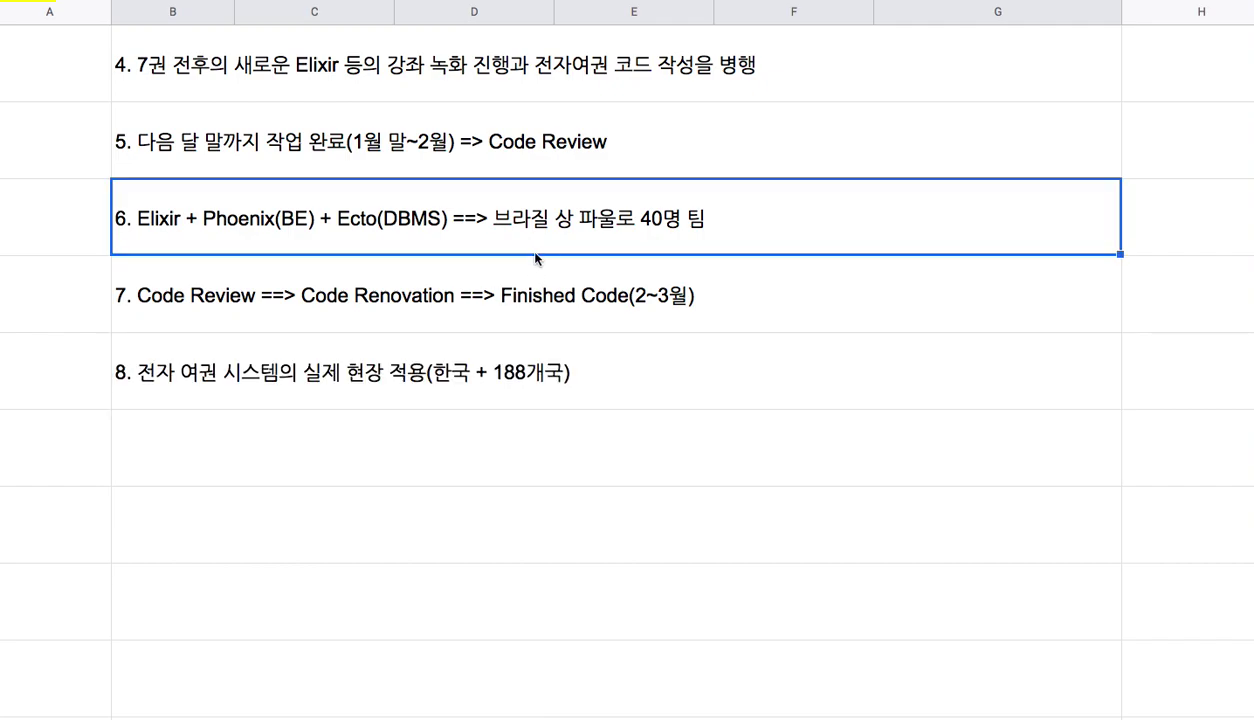
{"action": "double_click", "coordinate": [561, 225]}
{"action": "left_click_drag", "start_coordinate": [508, 193], "coordinate": [670, 201]}
- Add milestone item 9 beneath item 8 with "9. 초기: 한국 개발자들이 브라질 개발자들로부터 기술을 이전받는 궤도"
{"action": "left_click", "coordinate": [573, 428]}
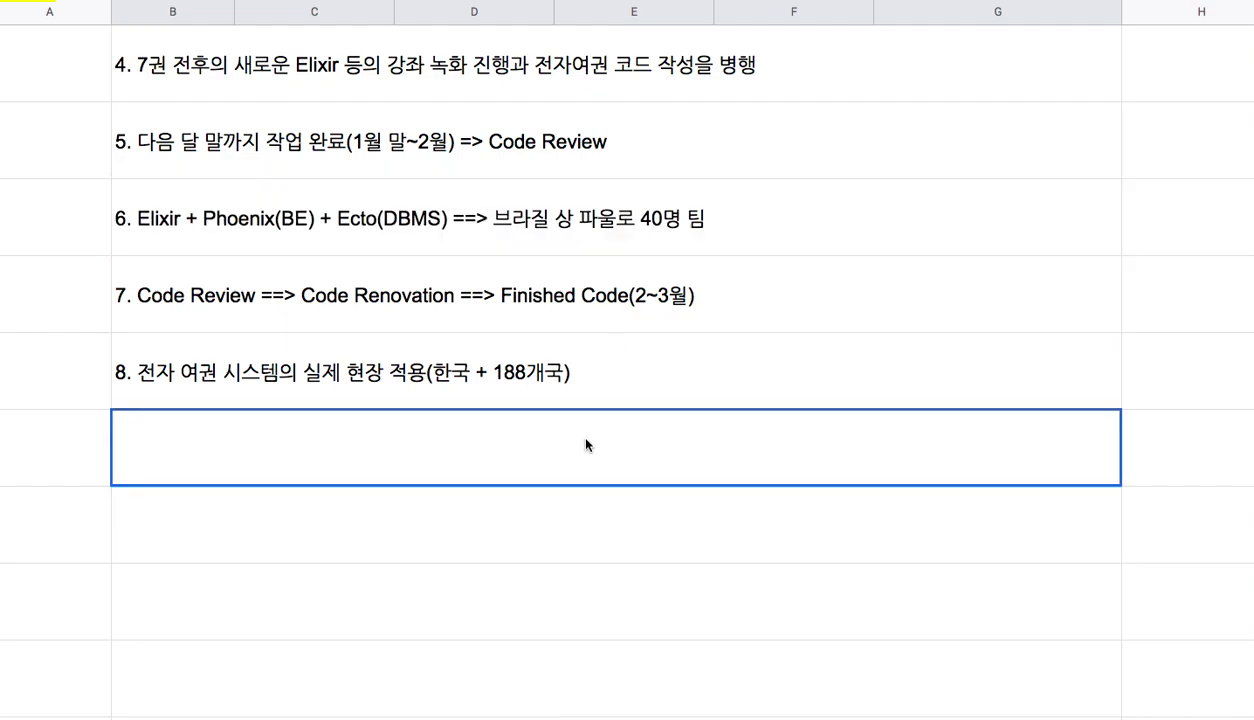
{"action": "type", "text": "9. 초"}
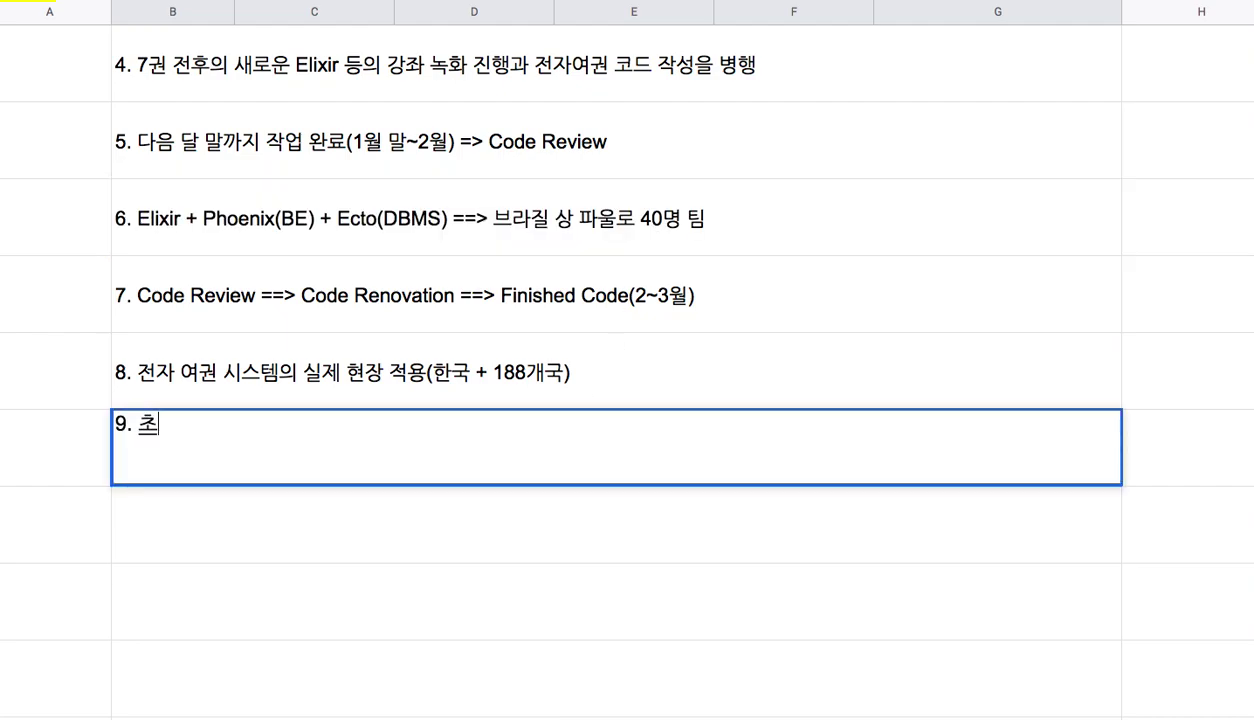
{"action": "type", "text": "기: 한국 개발잠"}
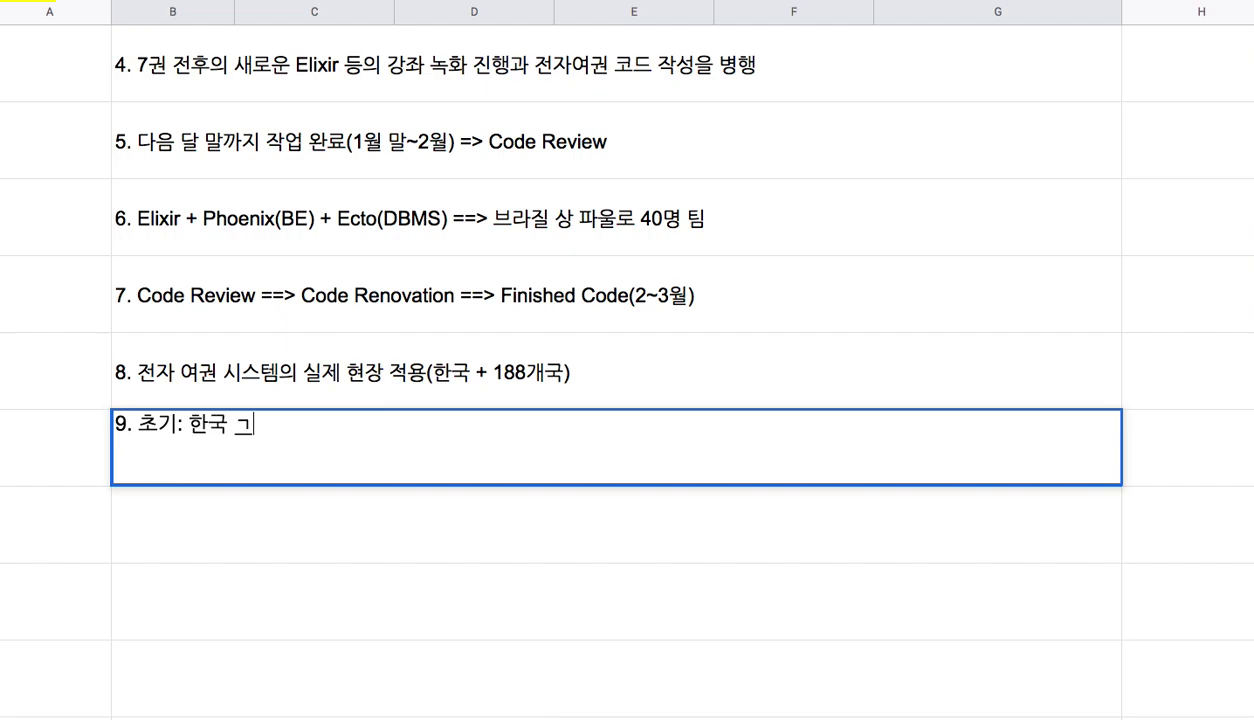
{"action": "type", "text": "들이 "}
{"action": "type", "text": "브랄"}
{"action": "type", "text": "질 개발자"}
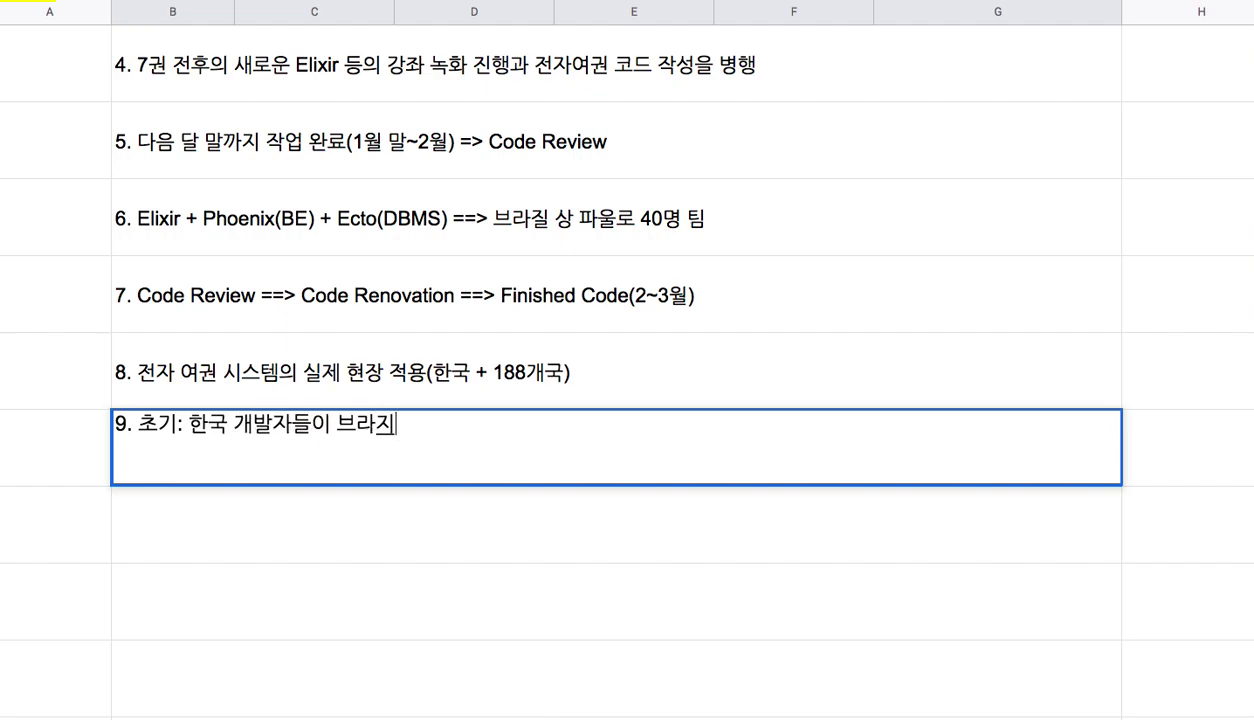
{"action": "type", "text": "들로부터 기수"}
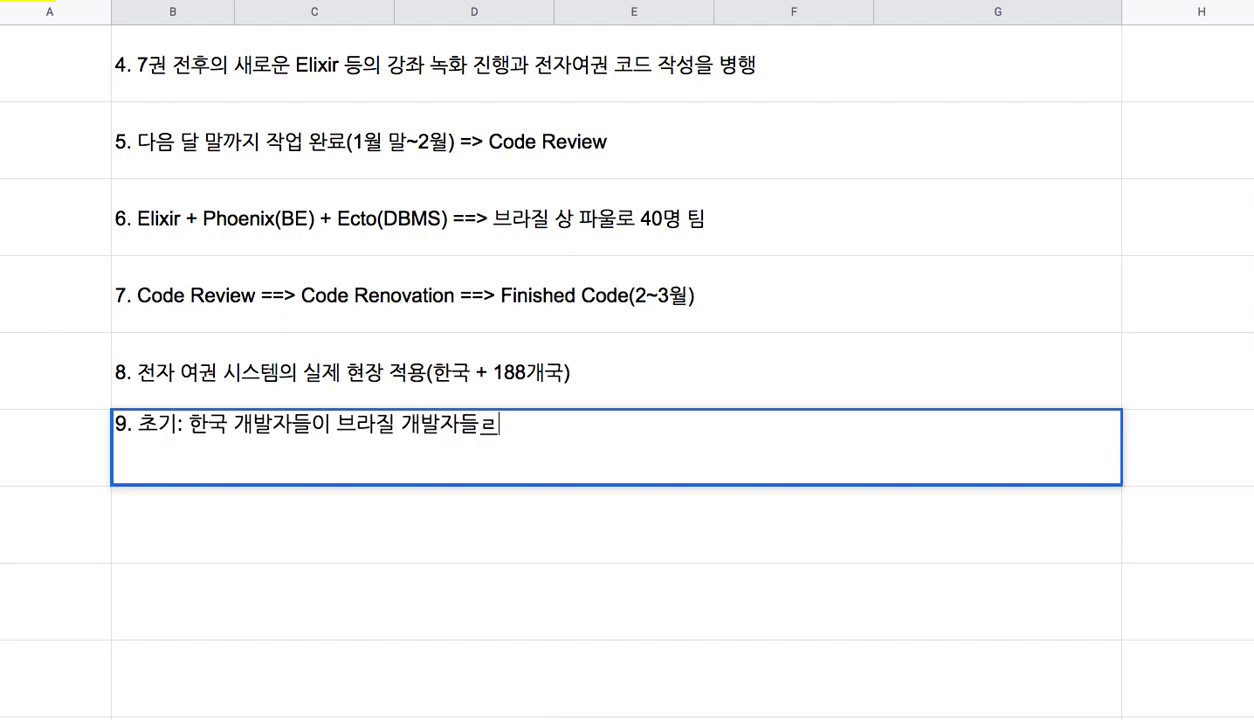
{"action": "type", "text": "ㄹ을 "}
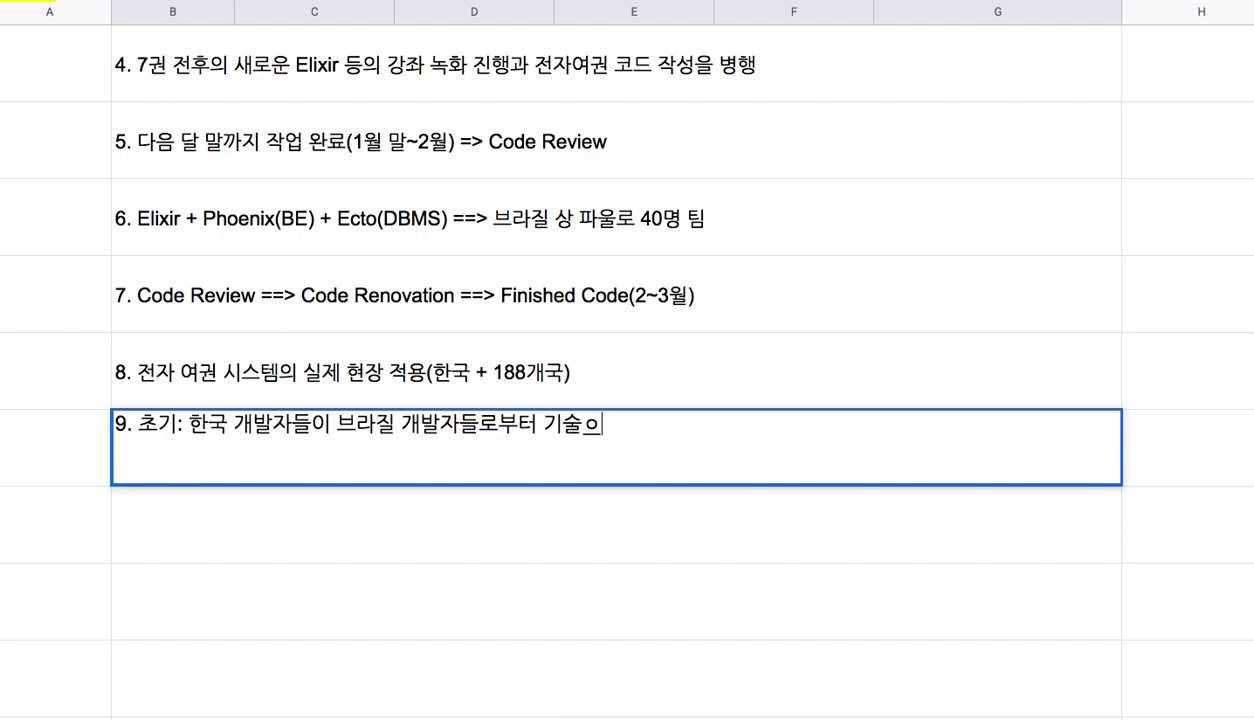
{"action": "type", "text": "이전바"}
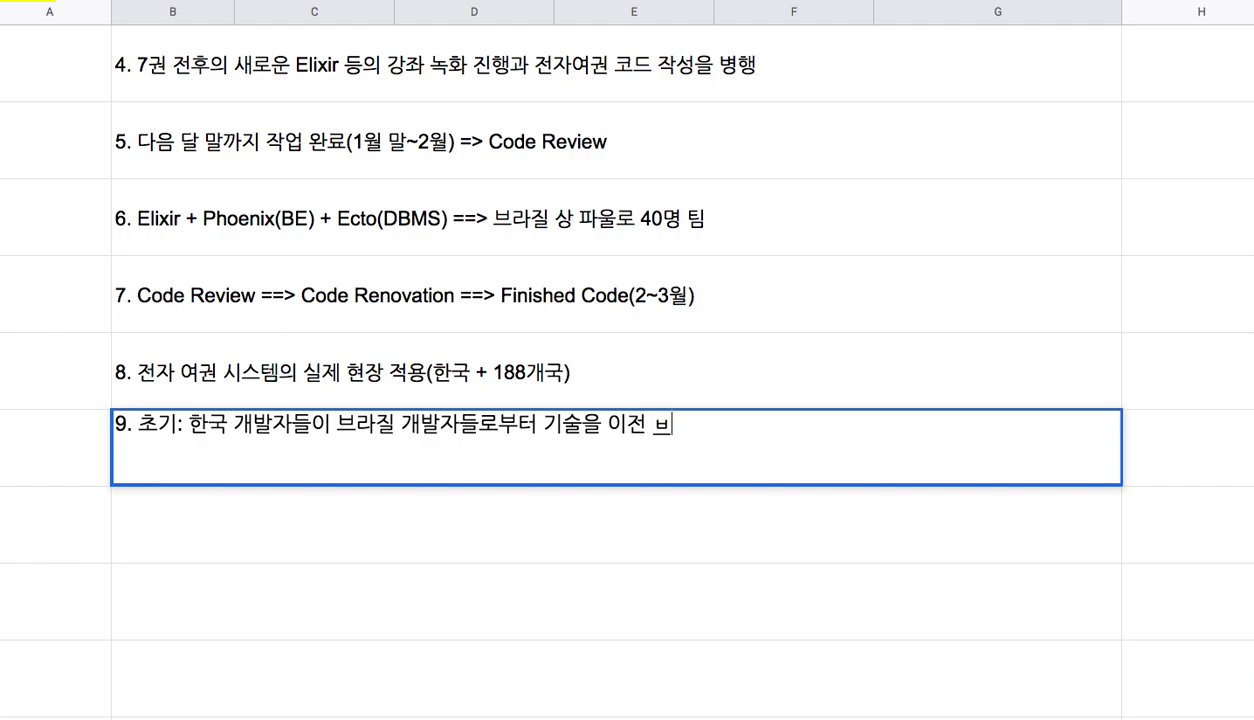
{"action": "type", "text": "ㄷ는 "}
{"action": "type", "text": "궤도"}
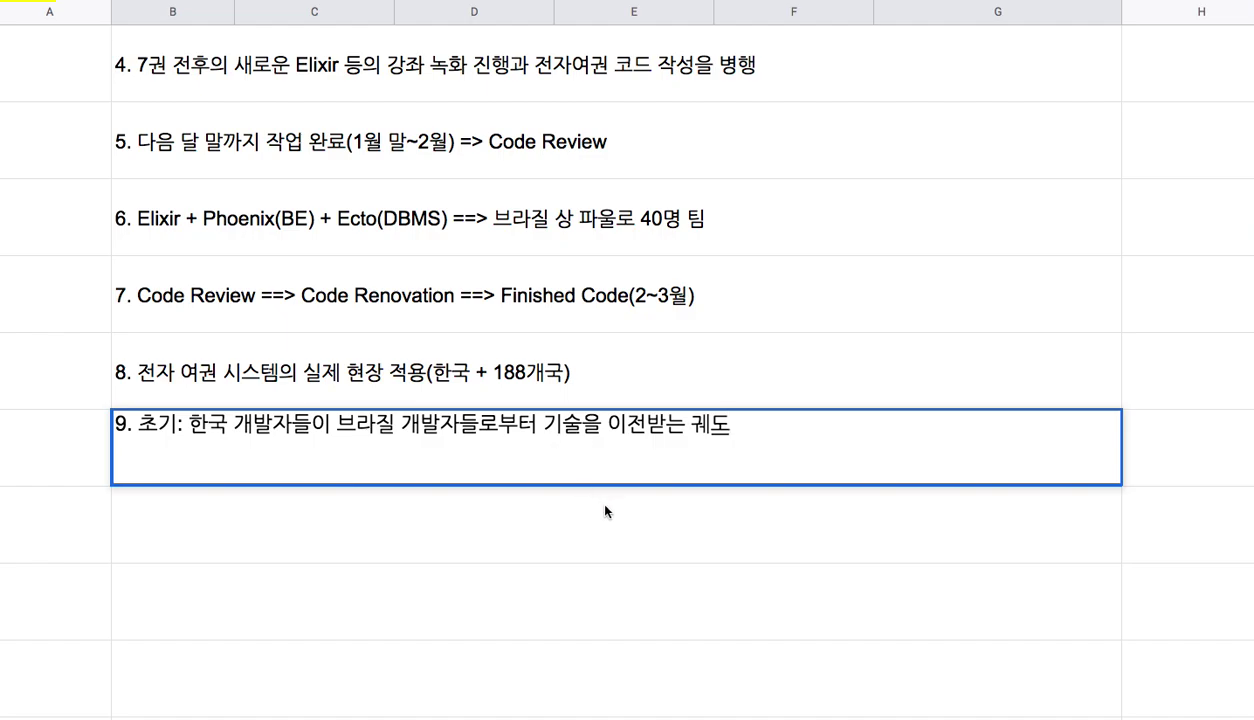
{"action": "key", "text": "Return"}
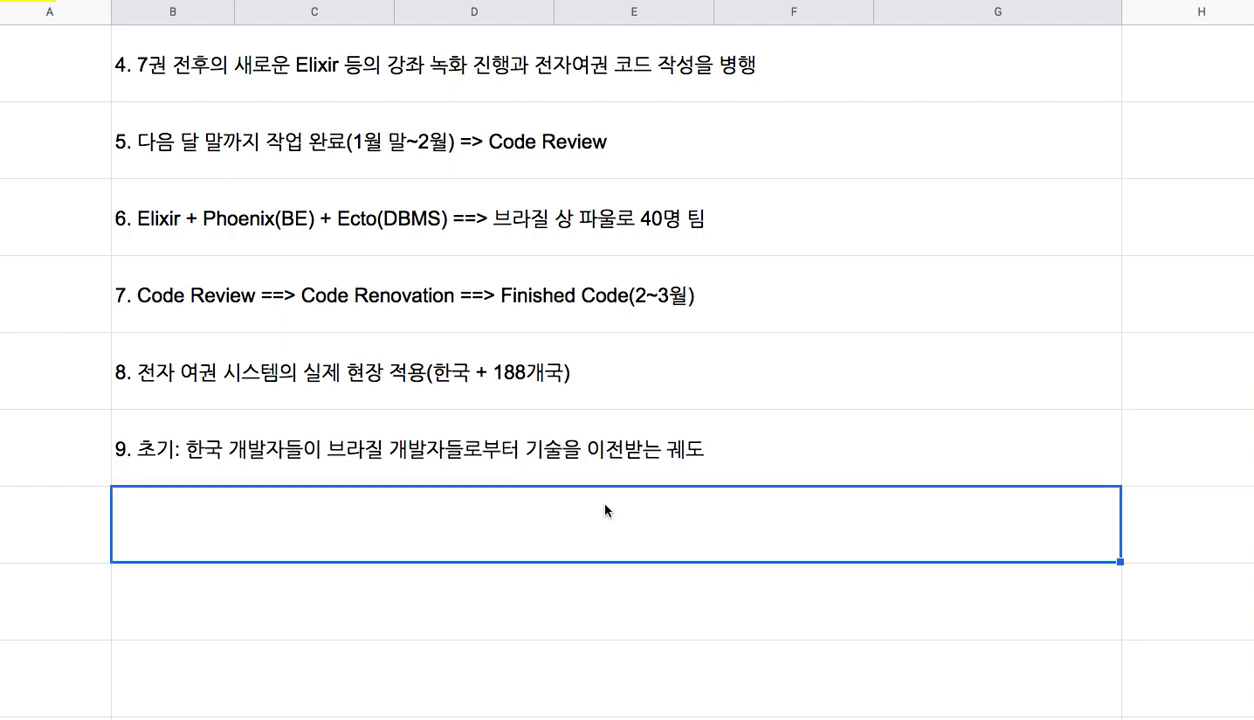
- Add milestone item 10 beneath item 9 with "10. 2021년 이후: 한국 개발자들이 독자적인 기술 능력을 담보"
{"action": "type", "text": "10"}
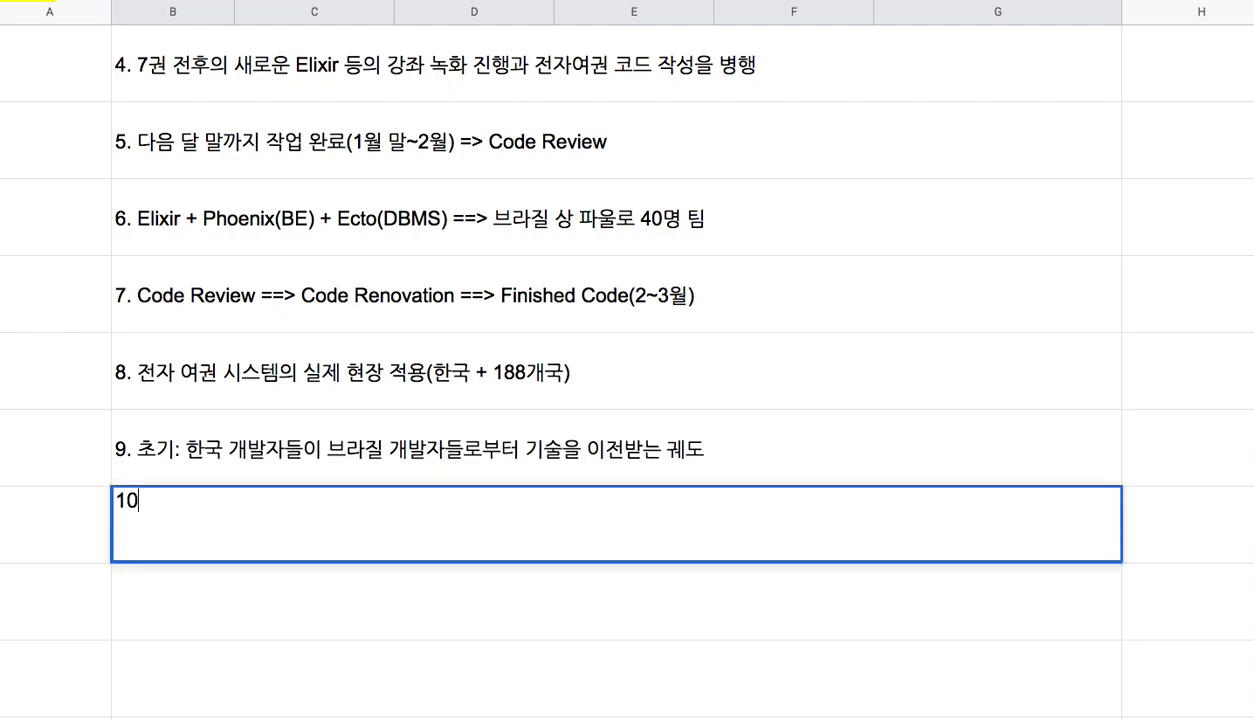
{"action": "type", "text": ". 2021년"}
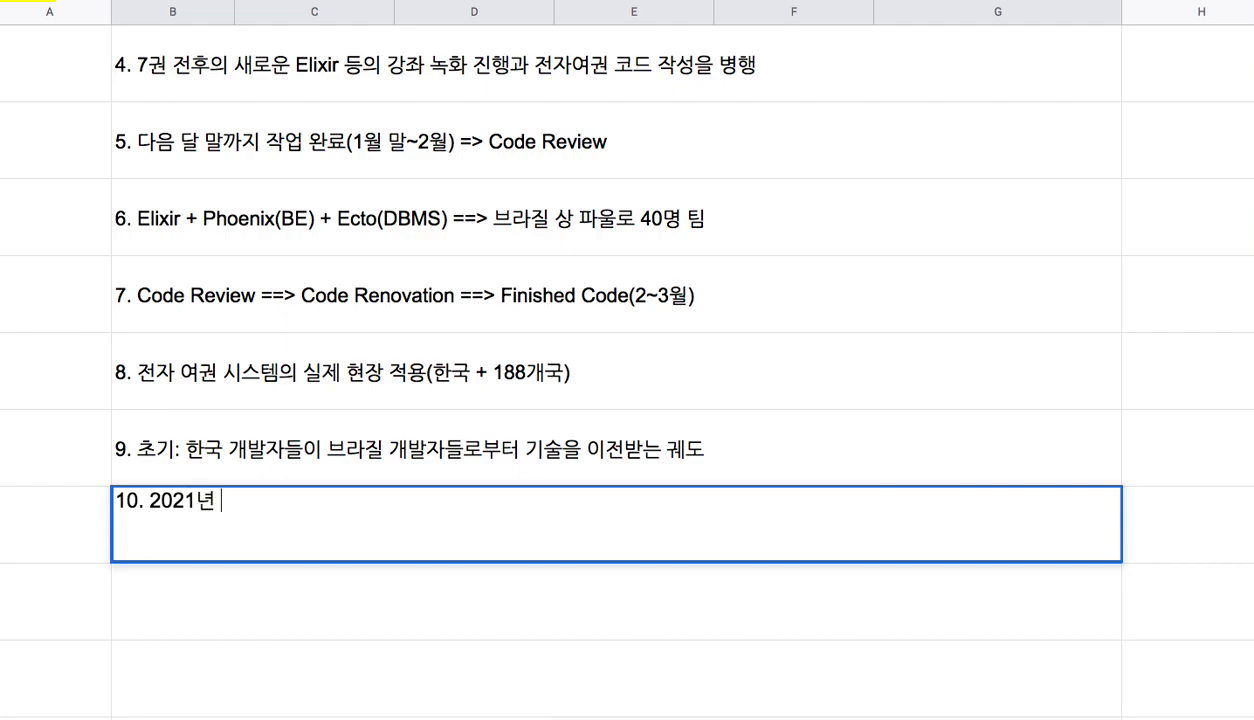
{"action": "type", "text": " 이후: 하ㄴ국 개발"}
{"action": "key", "text": "BackSpace"}
{"action": "key", "text": "BackSpace"}
{"action": "type", "text": "ㅂㅏㄹ자들이 독재"}
{"action": "type", "text": "적인 기술 "}
{"action": "type", "text": "능력을 담보"}
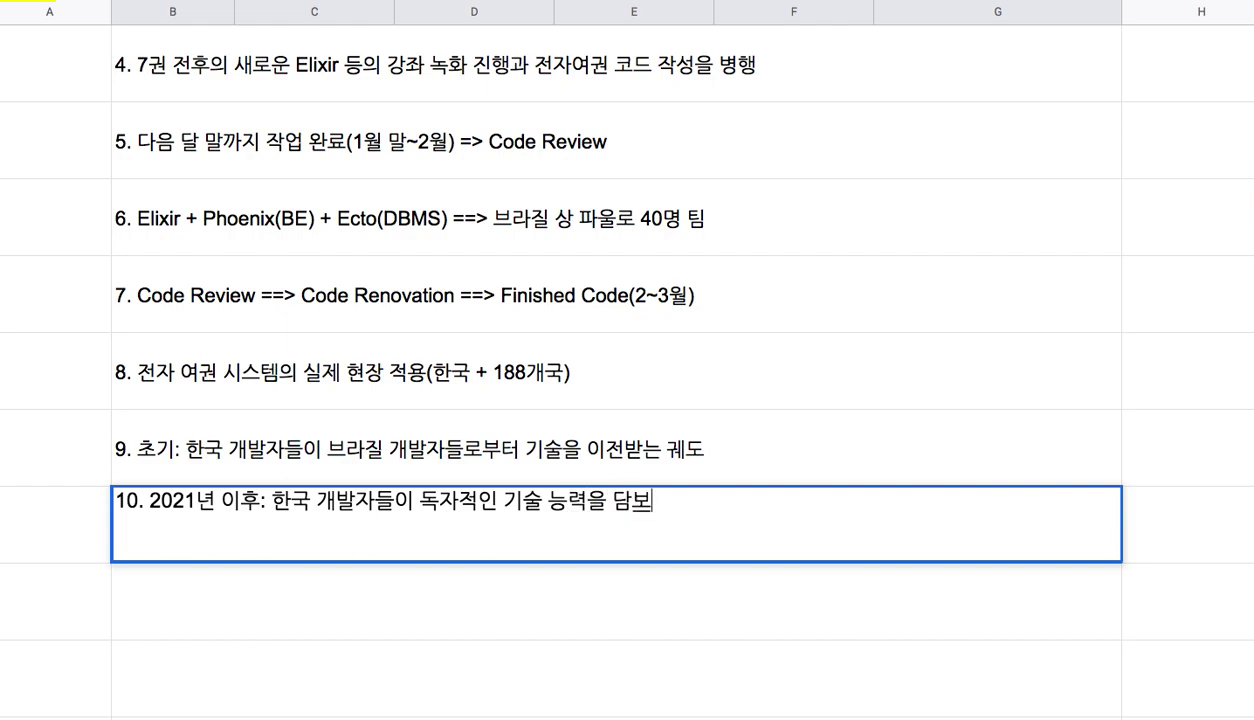
{"action": "left_click", "coordinate": [614, 439]}
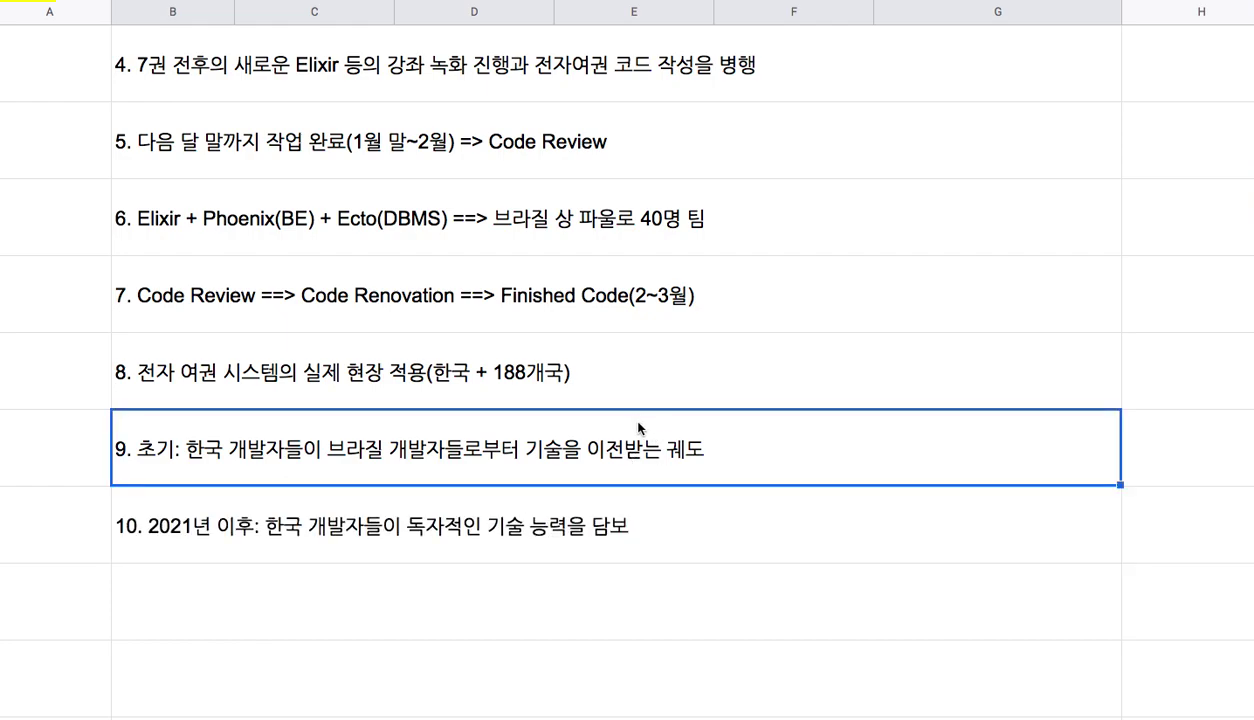
- Review item 6, highlighting the technology stack phrase "Elixir + Phoenix(BE) + Ecto(DBMS)" and its individual parts
{"action": "left_click", "coordinate": [328, 232]}
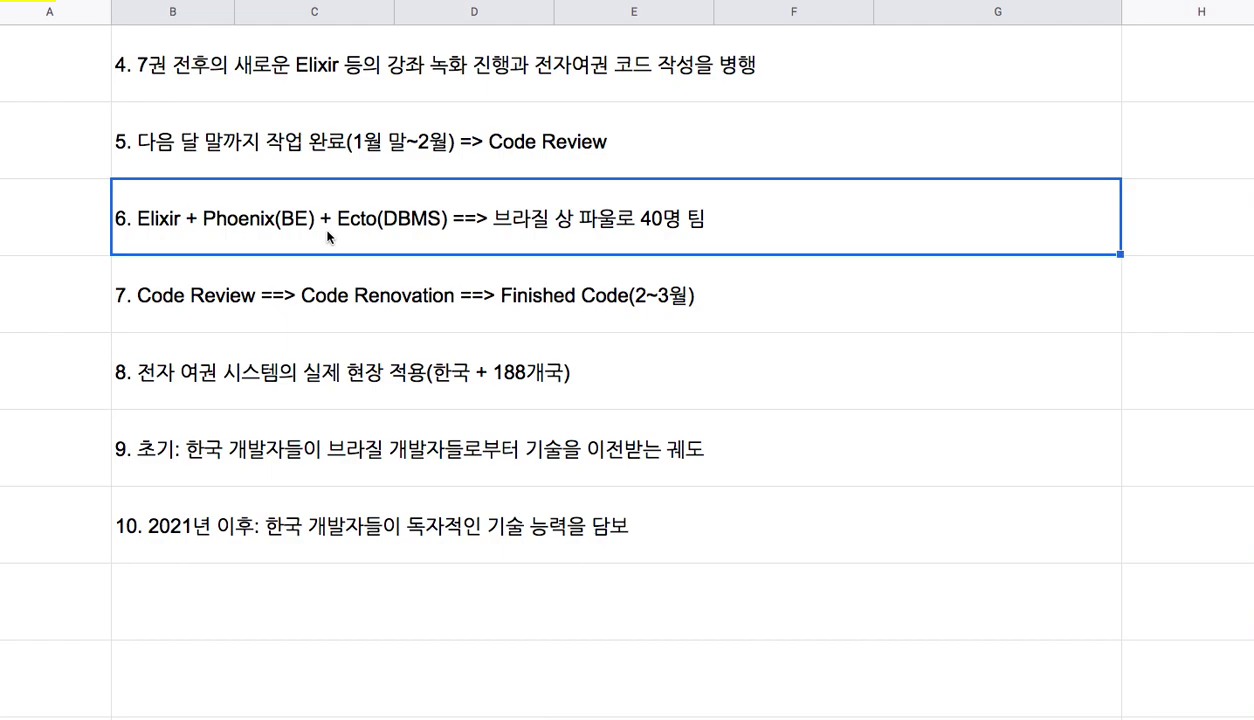
{"action": "double_click", "coordinate": [328, 232]}
{"action": "left_click", "coordinate": [467, 195]}
{"action": "key", "text": "shift+End"}
{"action": "left_click", "coordinate": [142, 207], "text": "shift"}
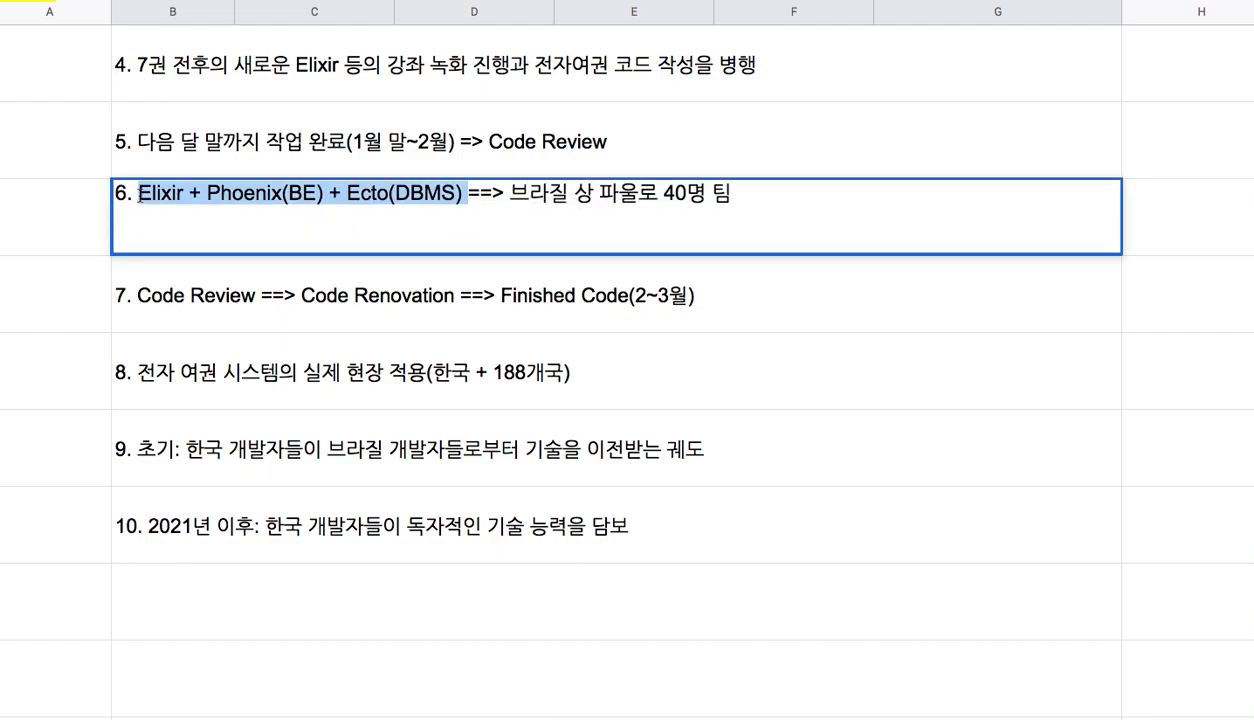
{"action": "left_click_drag", "start_coordinate": [140, 218], "coordinate": [172, 195]}
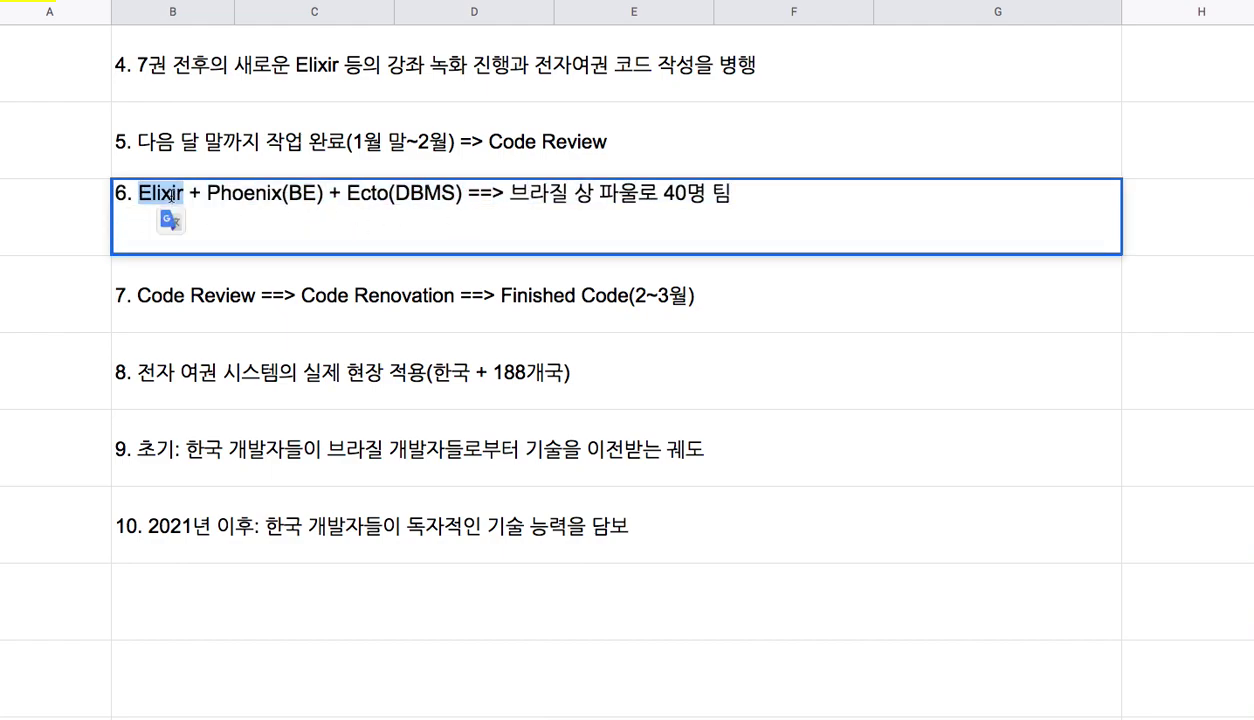
{"action": "left_click", "coordinate": [194, 196]}
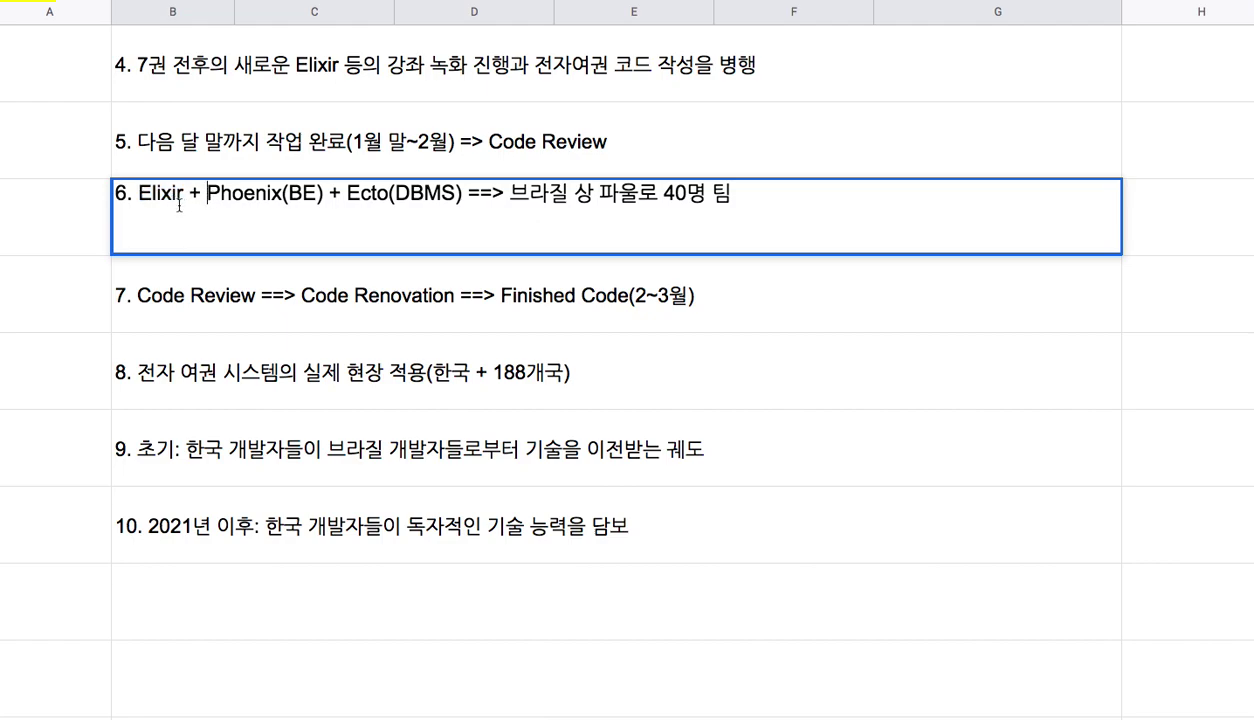
{"action": "left_click_drag", "start_coordinate": [137, 192], "coordinate": [467, 194]}
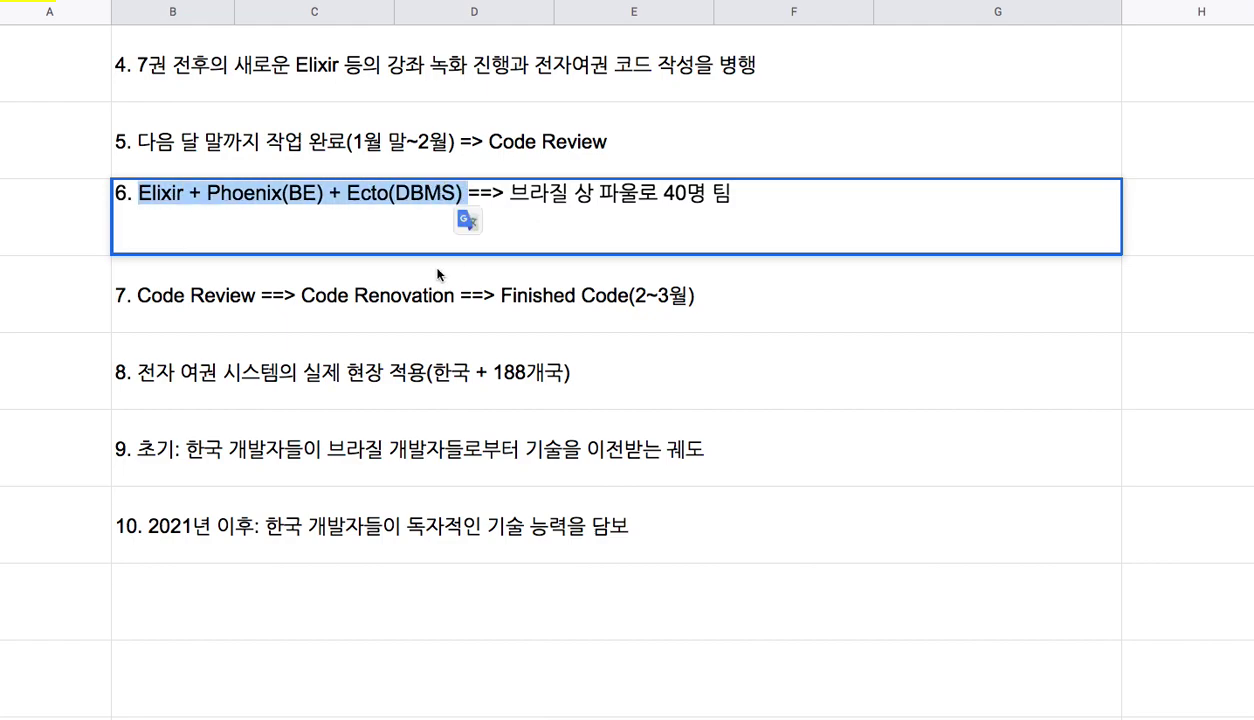
{"action": "left_click", "coordinate": [518, 193]}
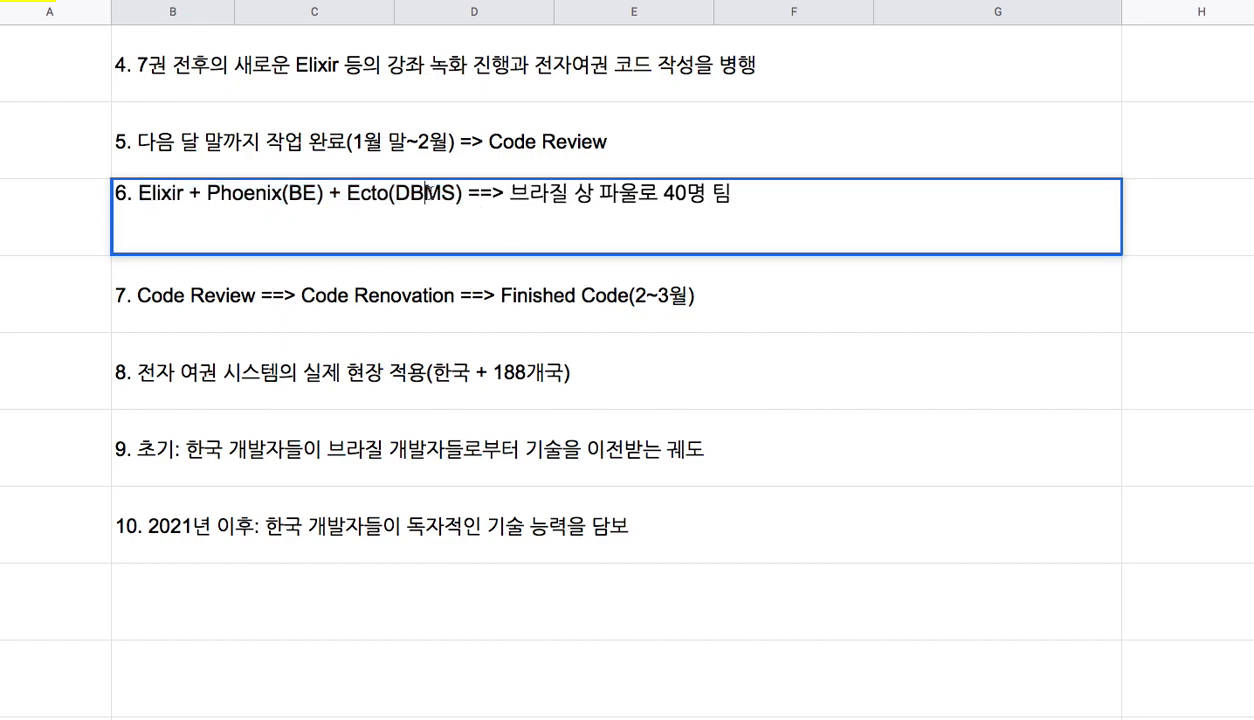
{"action": "left_click_drag", "start_coordinate": [491, 193], "coordinate": [267, 193]}
{"action": "left_click_drag", "start_coordinate": [189, 194], "coordinate": [399, 193]}
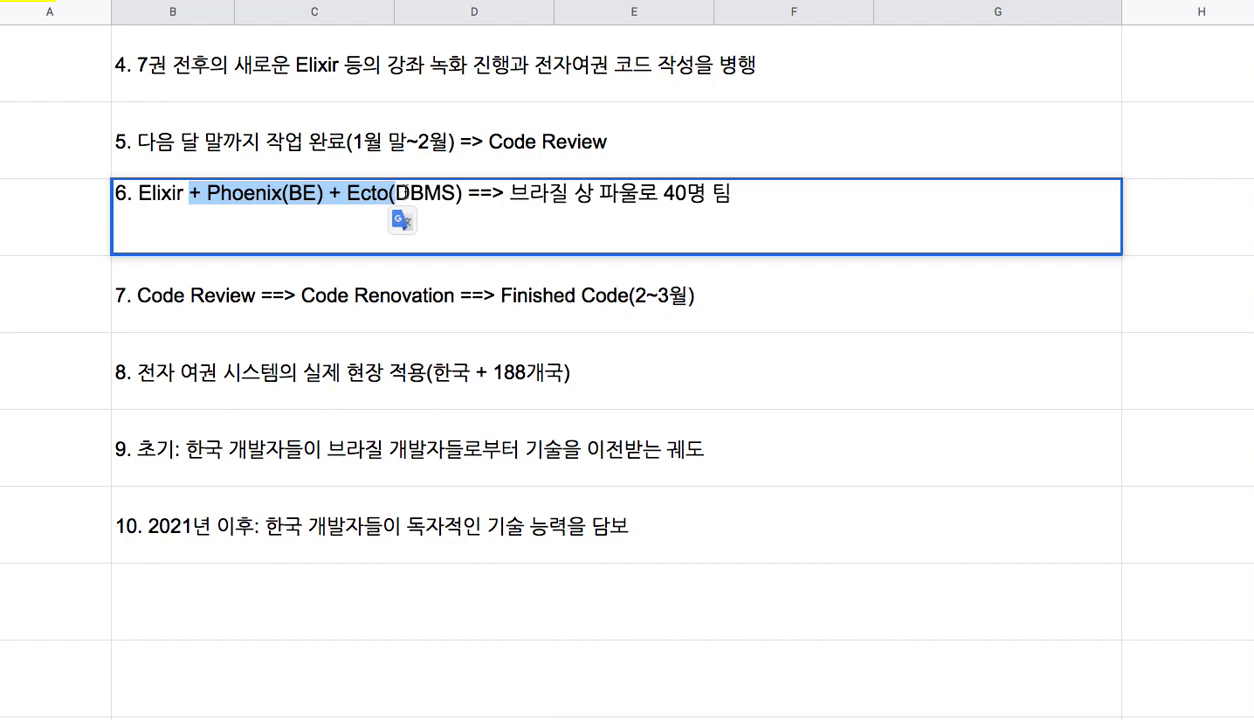
- Highlight "파울로 40명 팀" in item 6 and "전자 여권 시스템" in item 8 to review them
{"action": "left_click", "coordinate": [301, 530]}
{"action": "left_click", "coordinate": [604, 216]}
{"action": "double_click", "coordinate": [604, 216]}
{"action": "left_click_drag", "start_coordinate": [592, 193], "coordinate": [728, 201]}
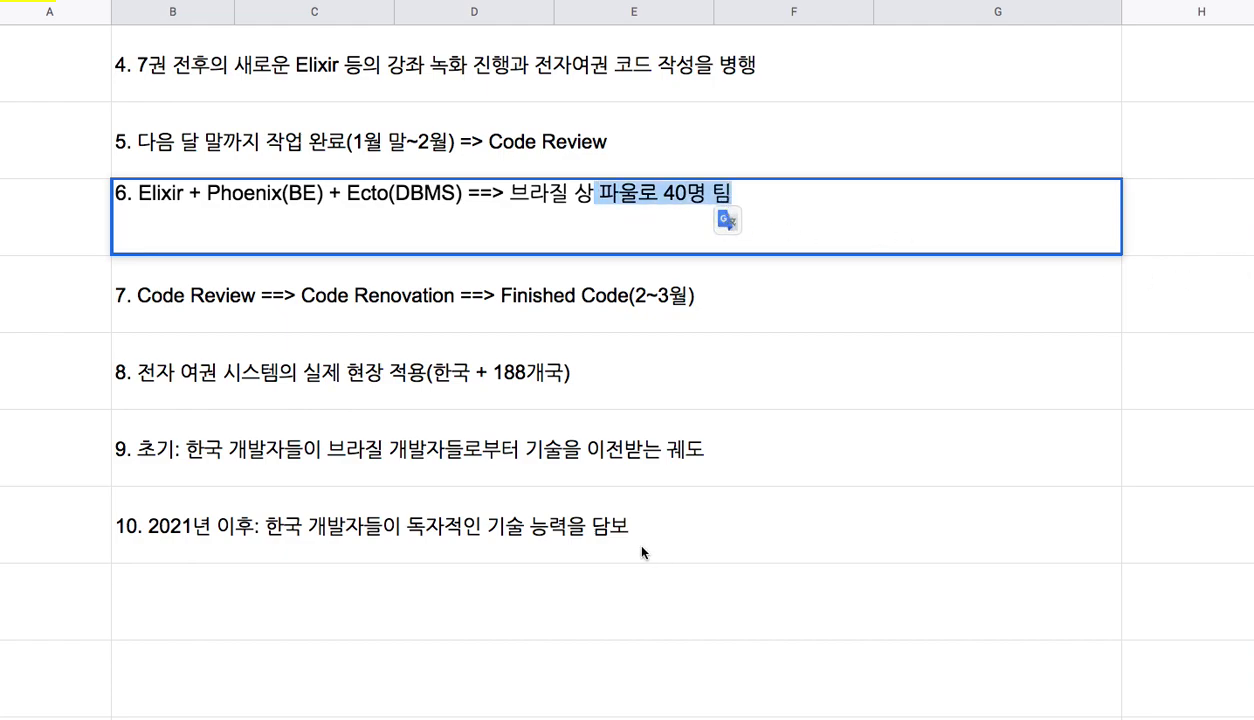
{"action": "left_click", "coordinate": [180, 360]}
{"action": "double_click", "coordinate": [176, 355]}
{"action": "left_click_drag", "start_coordinate": [139, 348], "coordinate": [286, 350]}
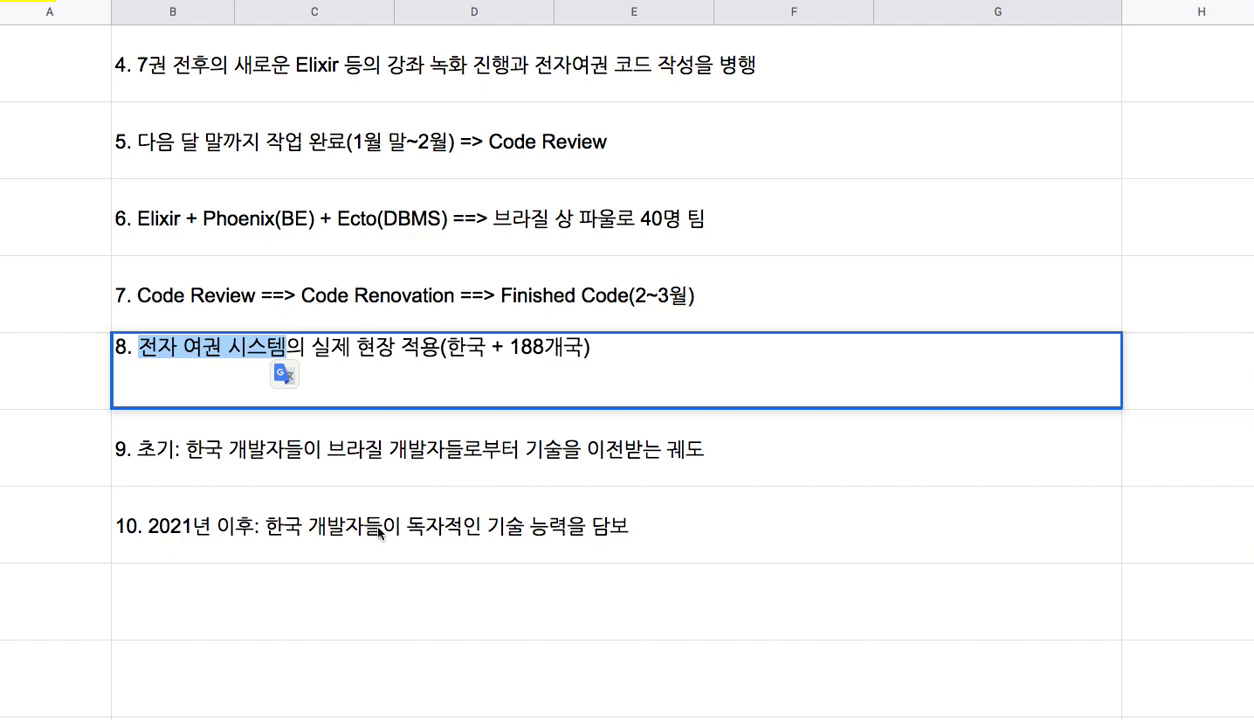
- Append "=> 독자적인 프로젝트 진행(자율주행, 교통, 의료, 교육, 정부....)" to the end of milestone item 10
{"action": "double_click", "coordinate": [250, 544]}
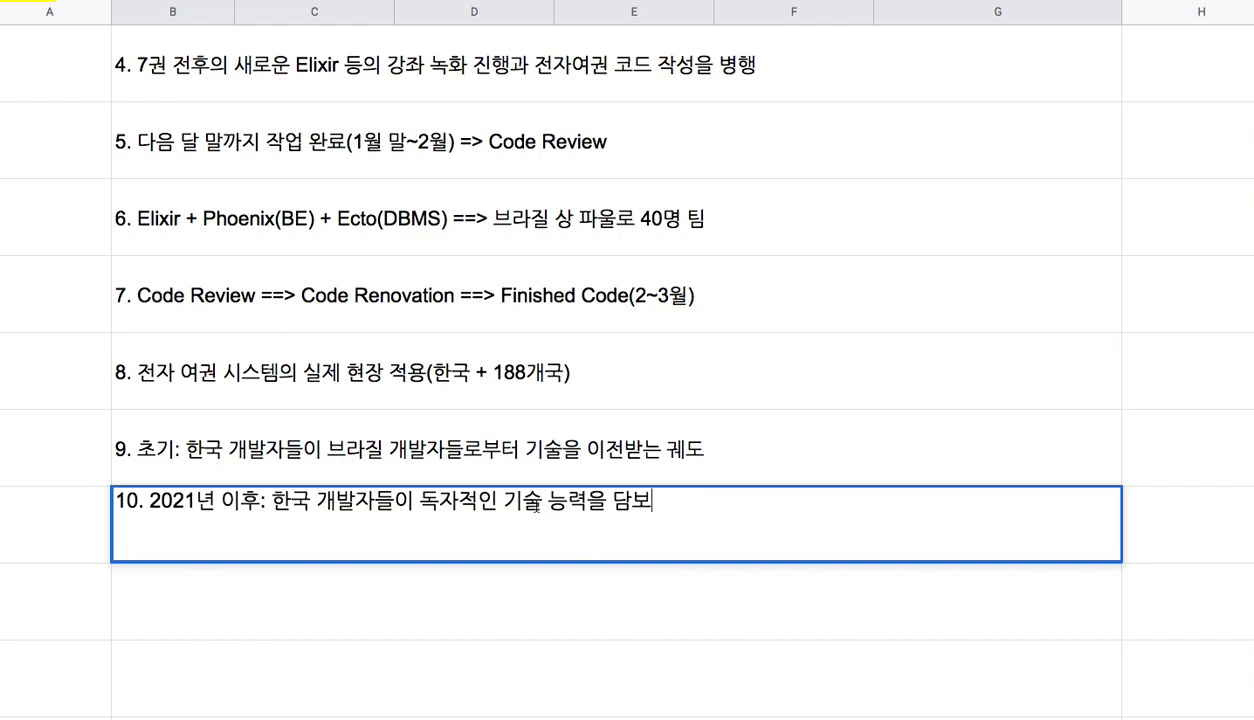
{"action": "type", "text": "=> 도ㄱ자적이"}
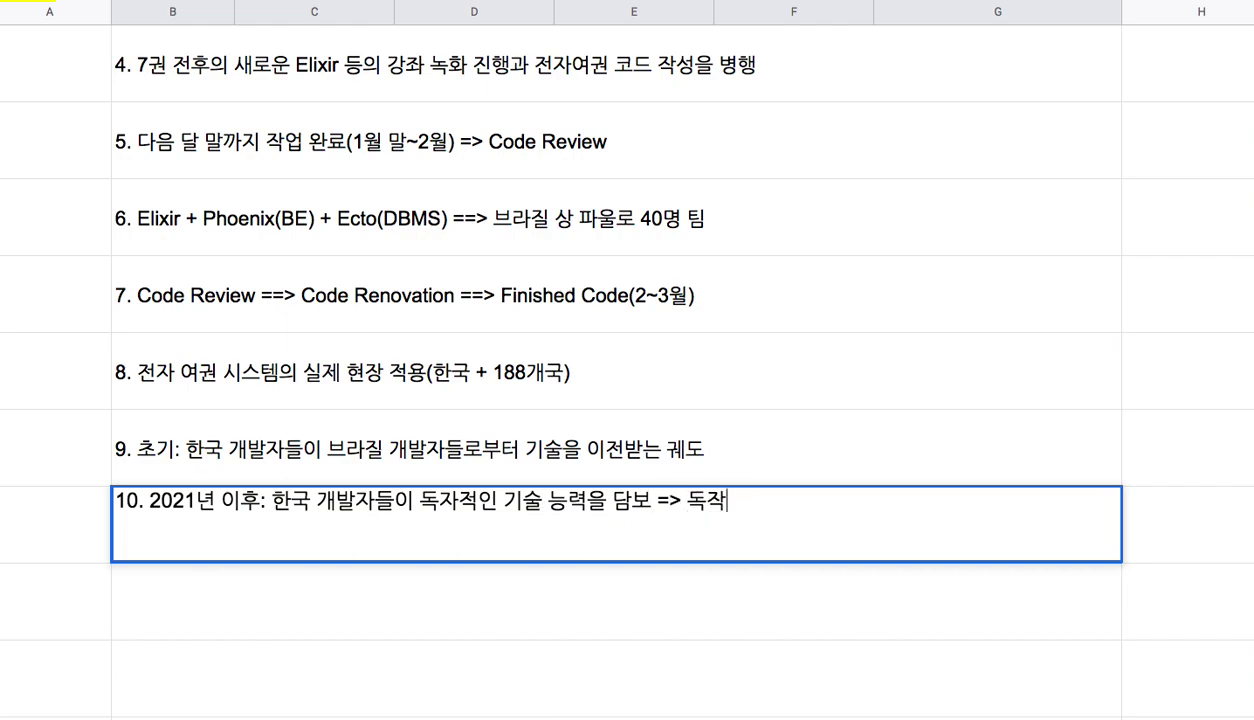
{"action": "type", "text": "ㄴ 프로젝트 진행"}
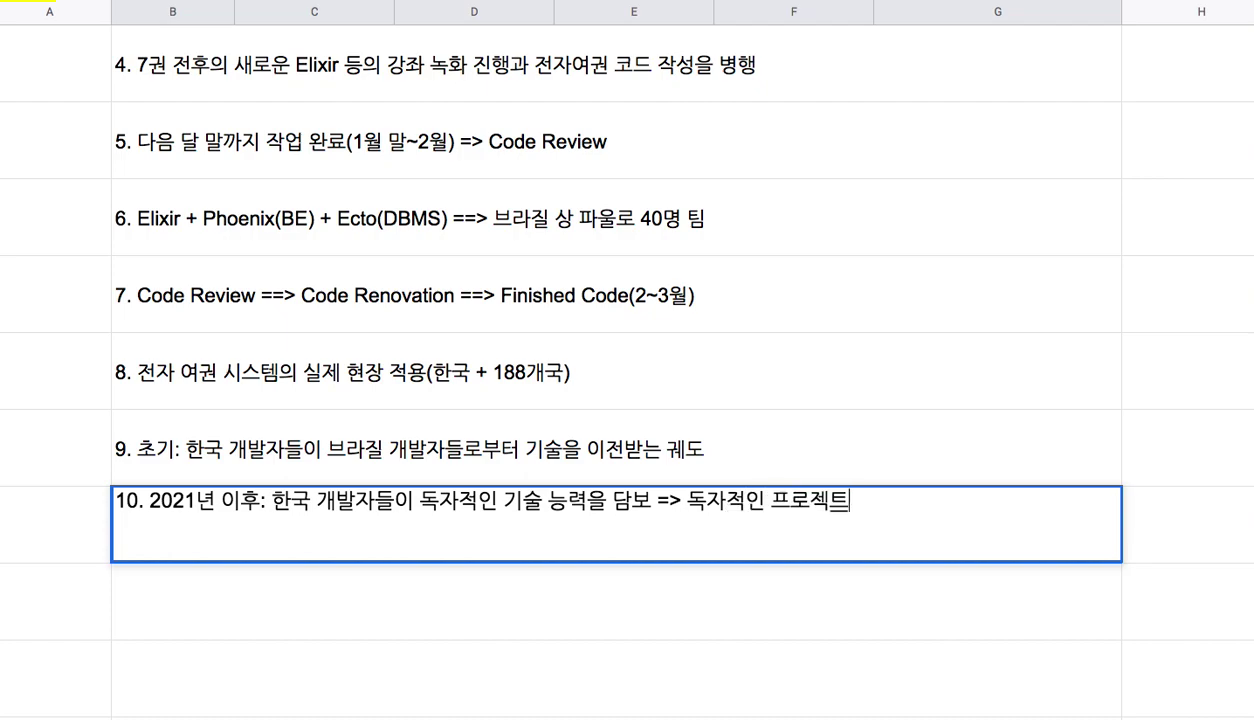
{"action": "type", "text": "(자율주행, 교토"}
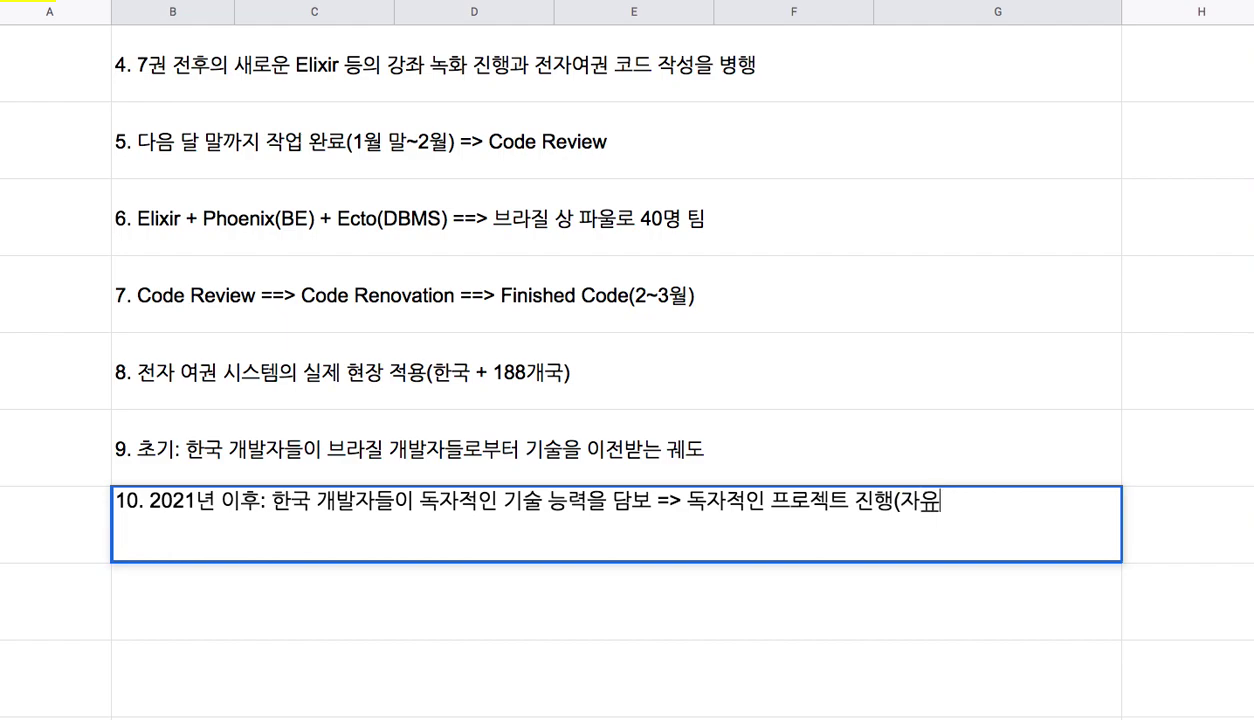
{"action": "type", "text": "ㅇ, 의료, "}
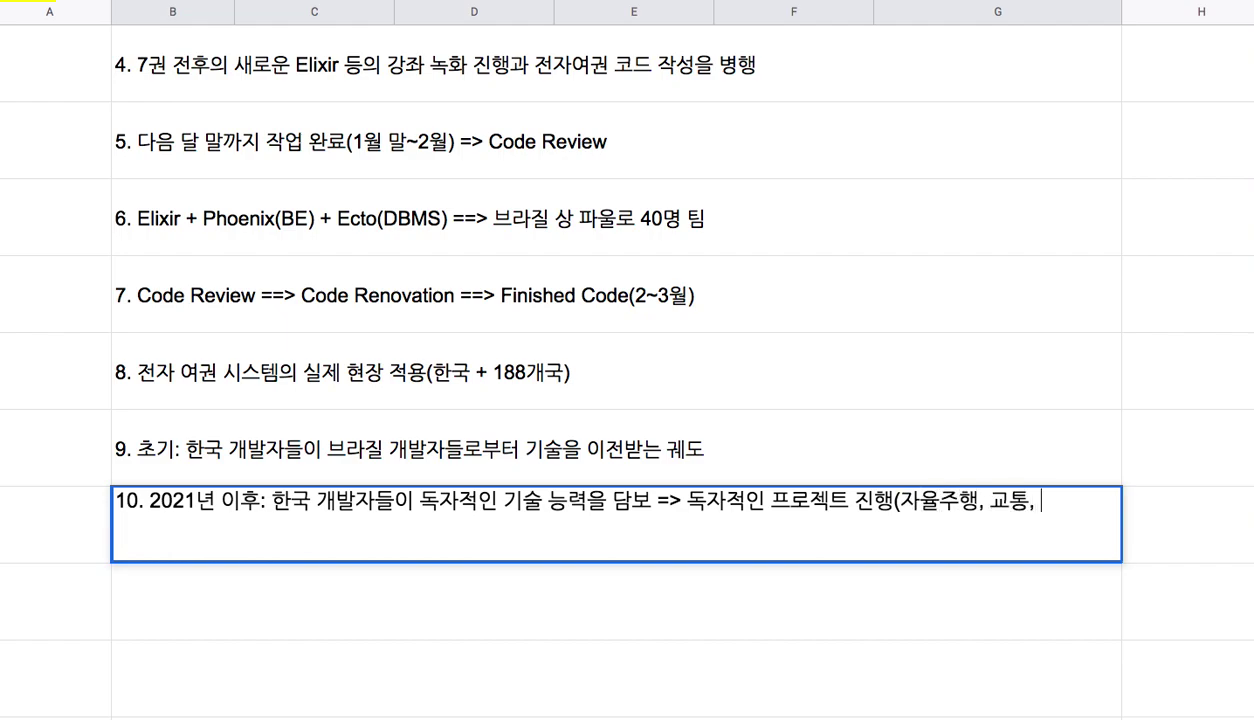
{"action": "type", "text": "교육, 정부....)"}
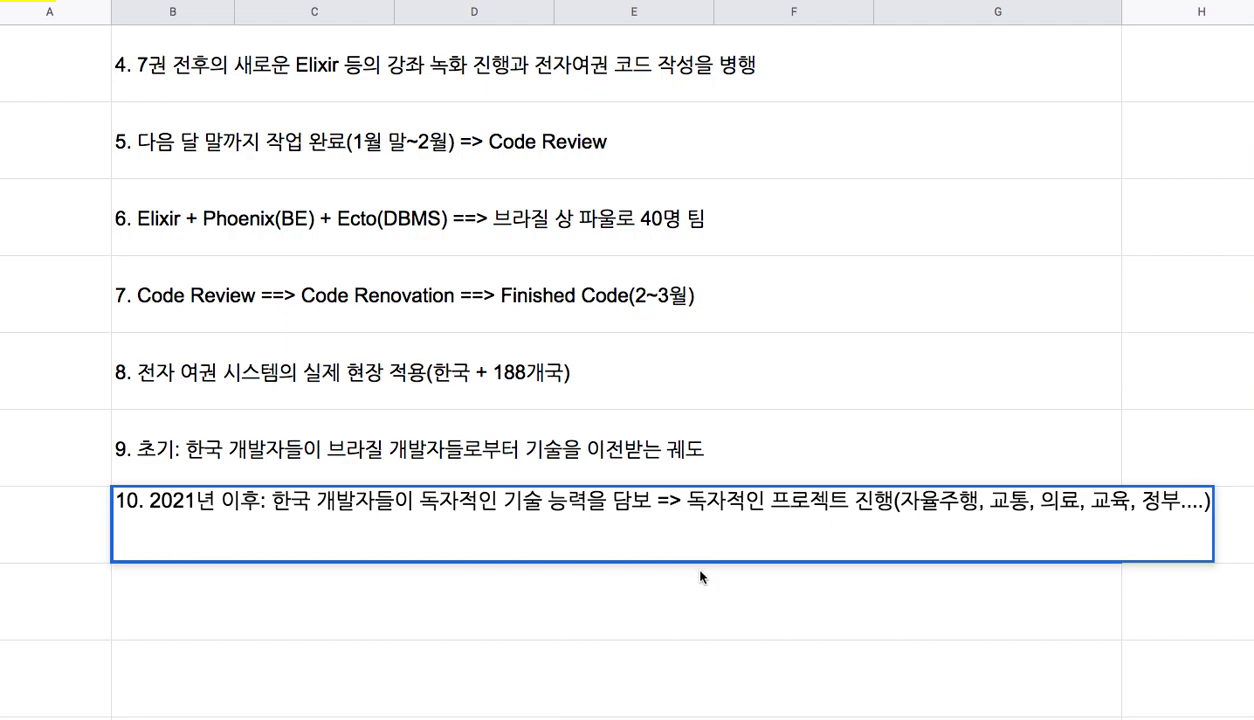
{"action": "key", "text": "Return"}
{"action": "left_click", "coordinate": [531, 524]}
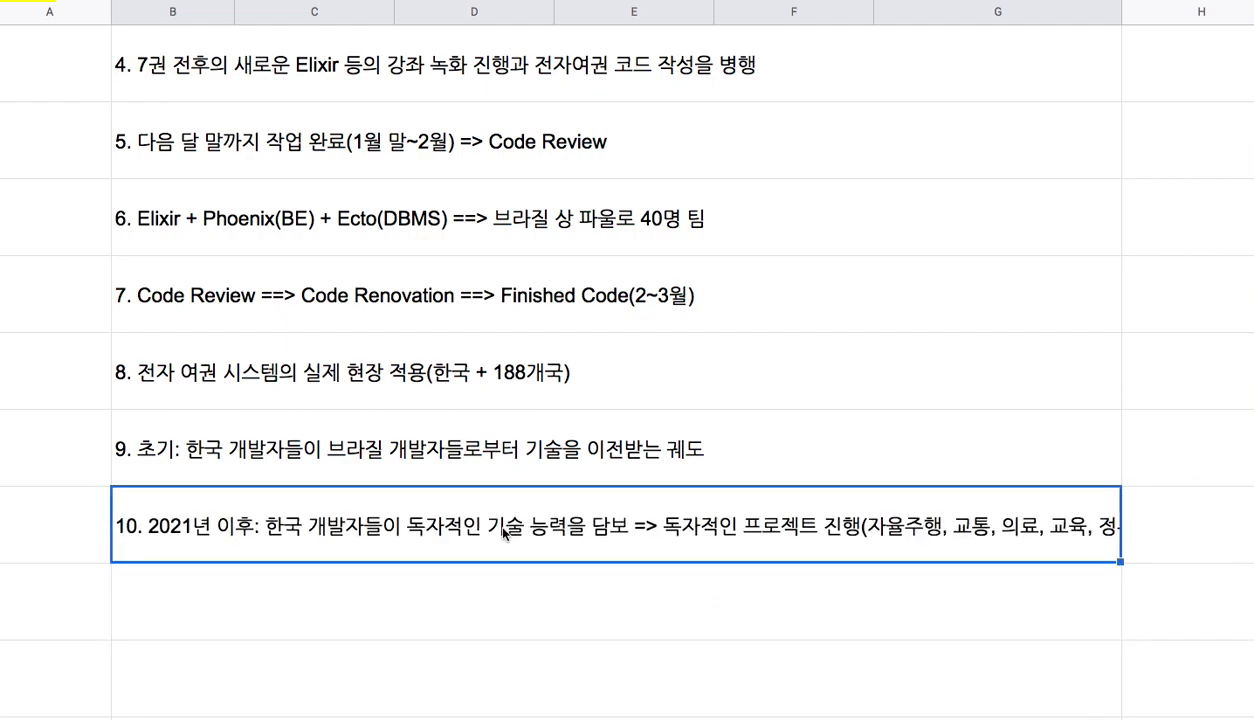
- Review the Brazilian team phrase in item 6, highlighting the team size "40명"
{"action": "left_click", "coordinate": [575, 238]}
{"action": "double_click", "coordinate": [575, 238]}
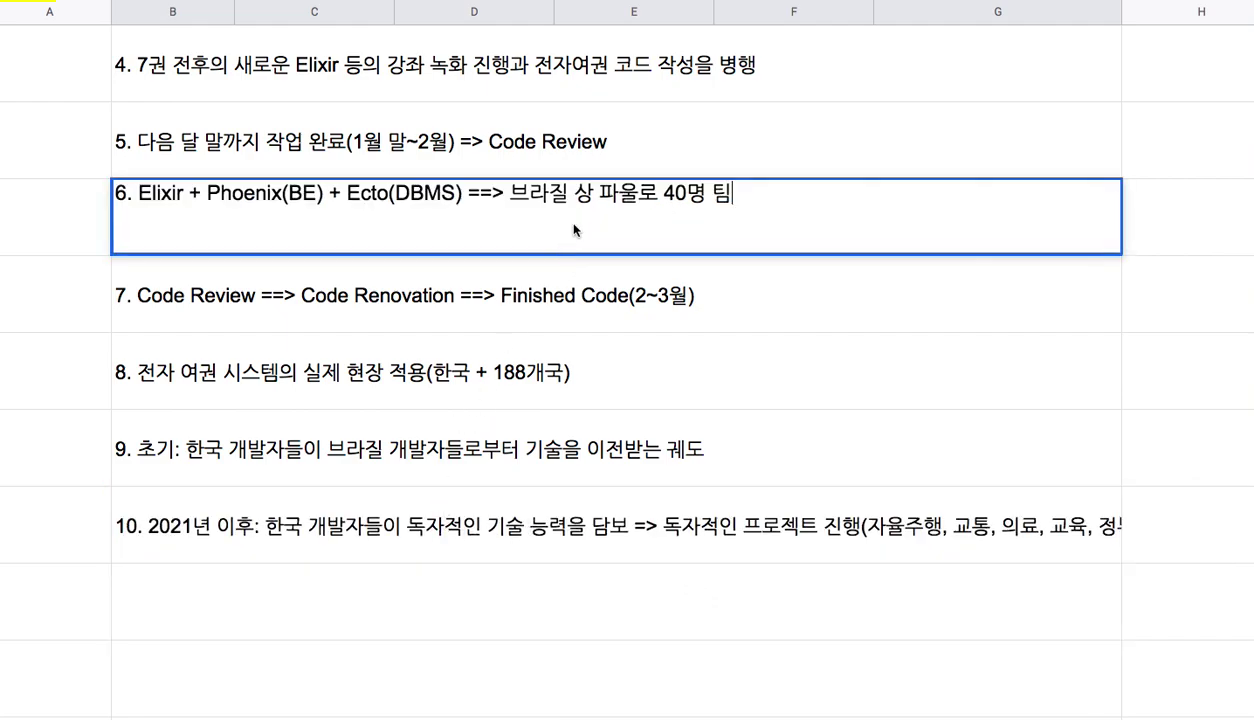
{"action": "left_click_drag", "start_coordinate": [510, 193], "coordinate": [664, 193]}
{"action": "key", "text": "Right"}
{"action": "key", "text": "shift+Right"}
{"action": "key", "text": "shift+Right"}
{"action": "key", "text": "shift+Right"}
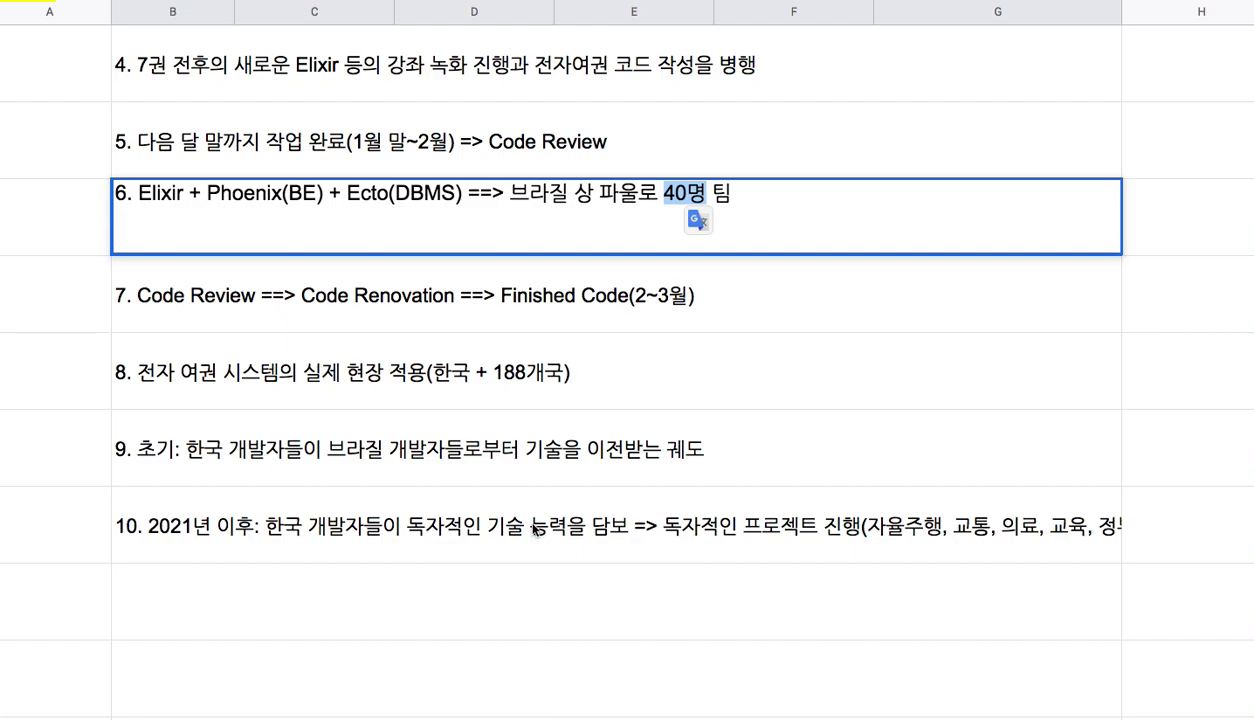
- Append "==> 50명 전후의 한국인 개발자들" to the end of milestone item 9
{"action": "double_click", "coordinate": [691, 469]}
{"action": "type", "text": "=="}
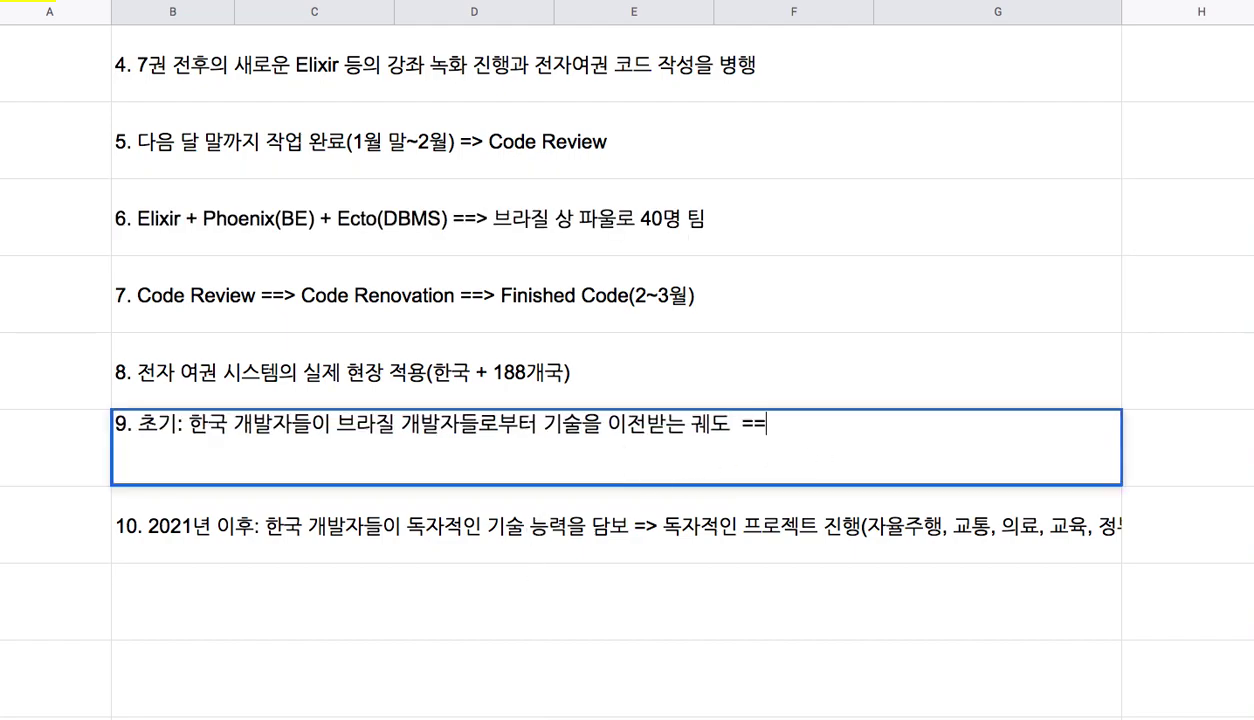
{"action": "type", "text": "> 50명 전후의 개발자"}
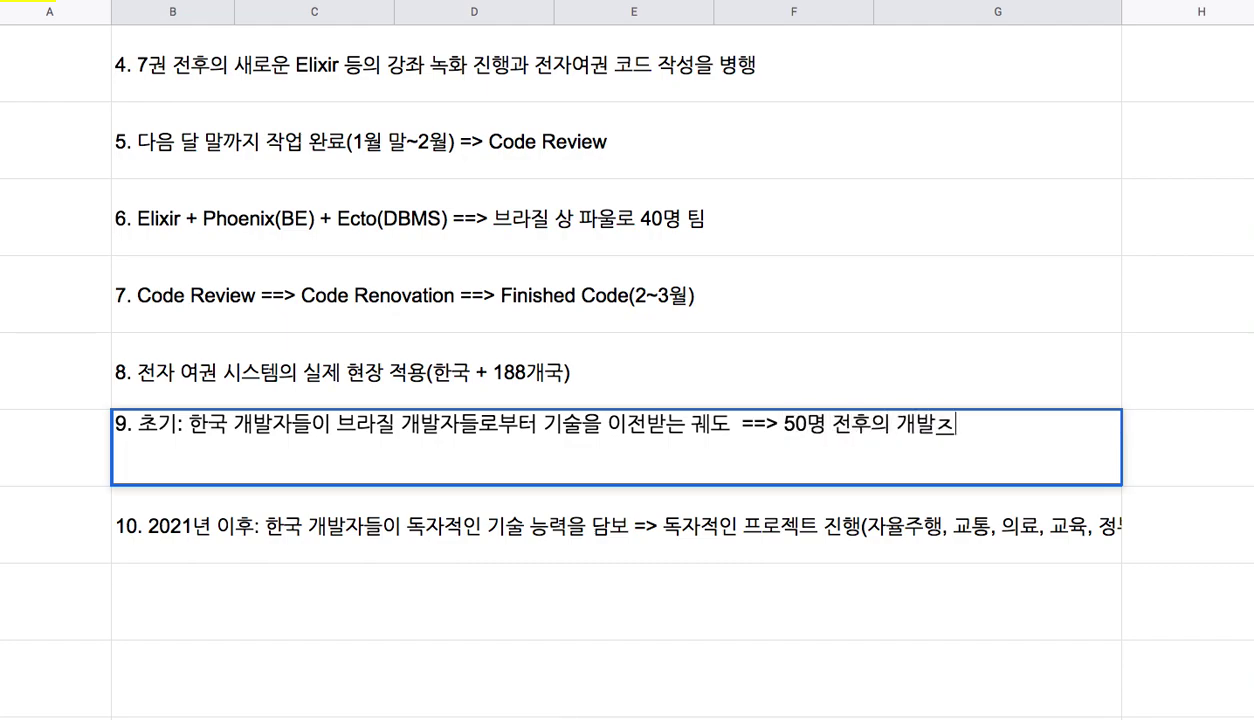
{"action": "type", "text": "들"}
{"action": "left_click", "coordinate": [904, 424]}
{"action": "type", "text": "한국인 개발자들"}
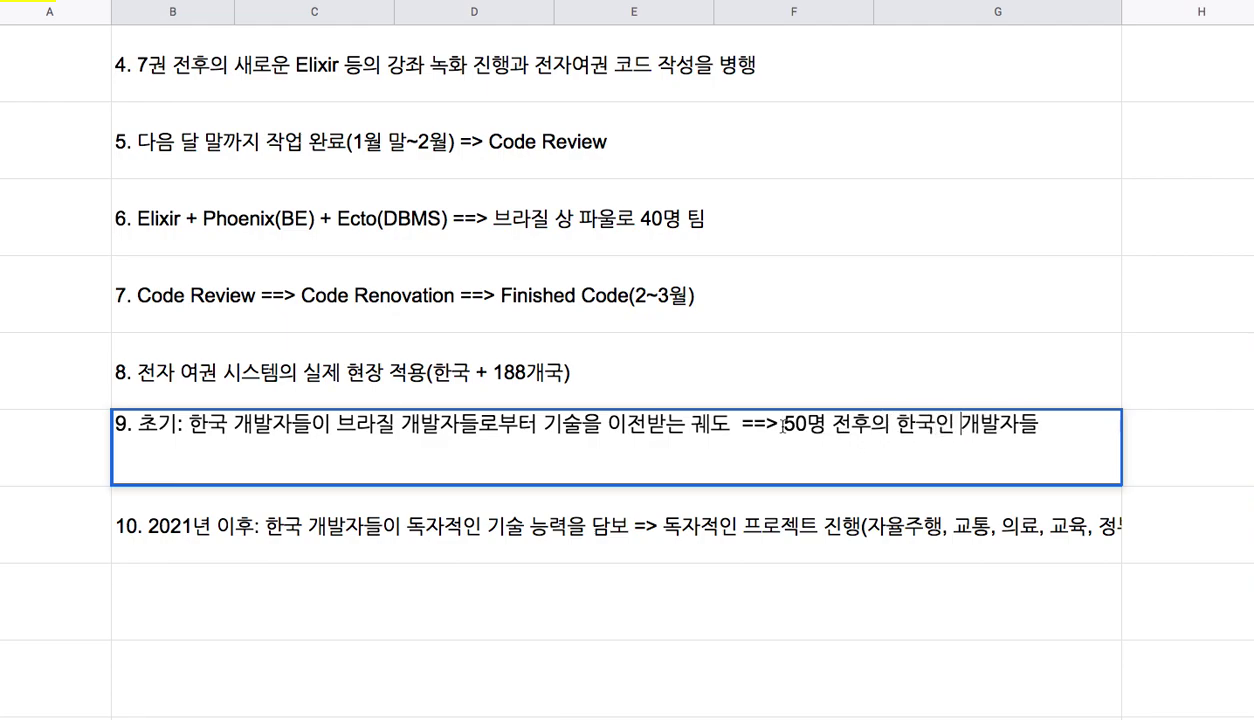
- Review items 9 and 10, highlighting "50명 전후의 한국인 개발자들" in item 9, and return to the earlier milestones
{"action": "left_click_drag", "start_coordinate": [783, 424], "coordinate": [1018, 426]}
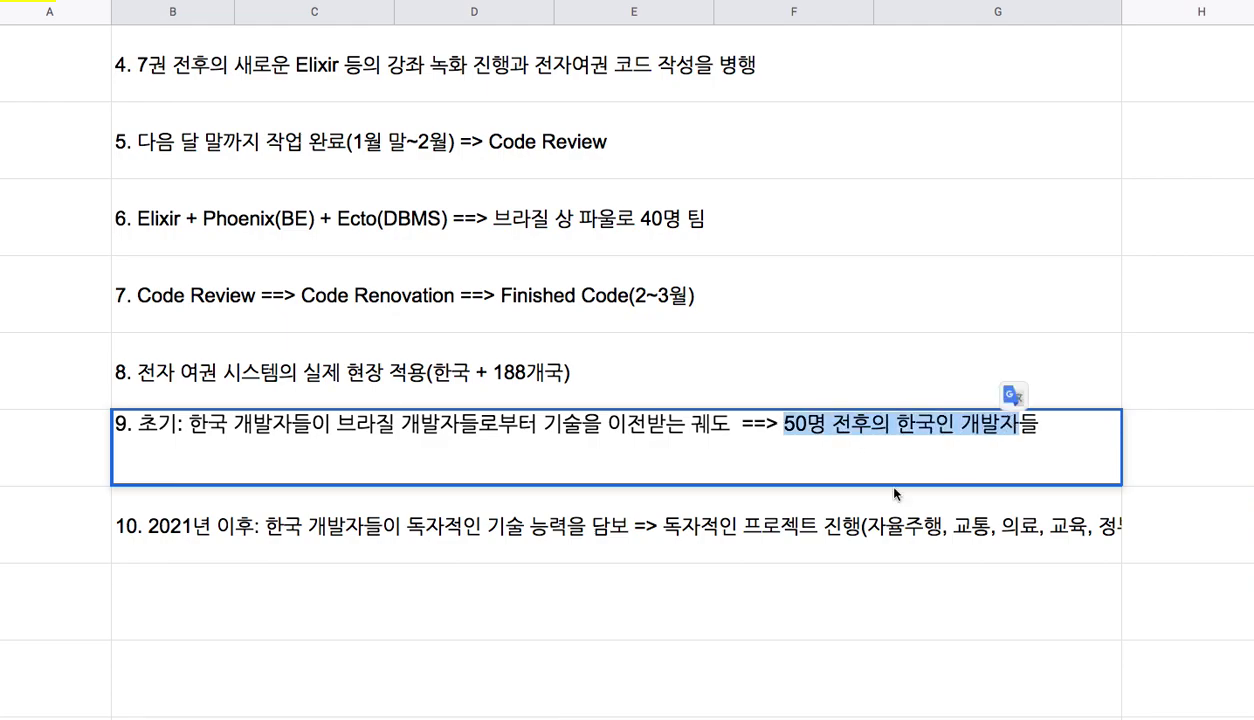
{"action": "left_click", "coordinate": [538, 530]}
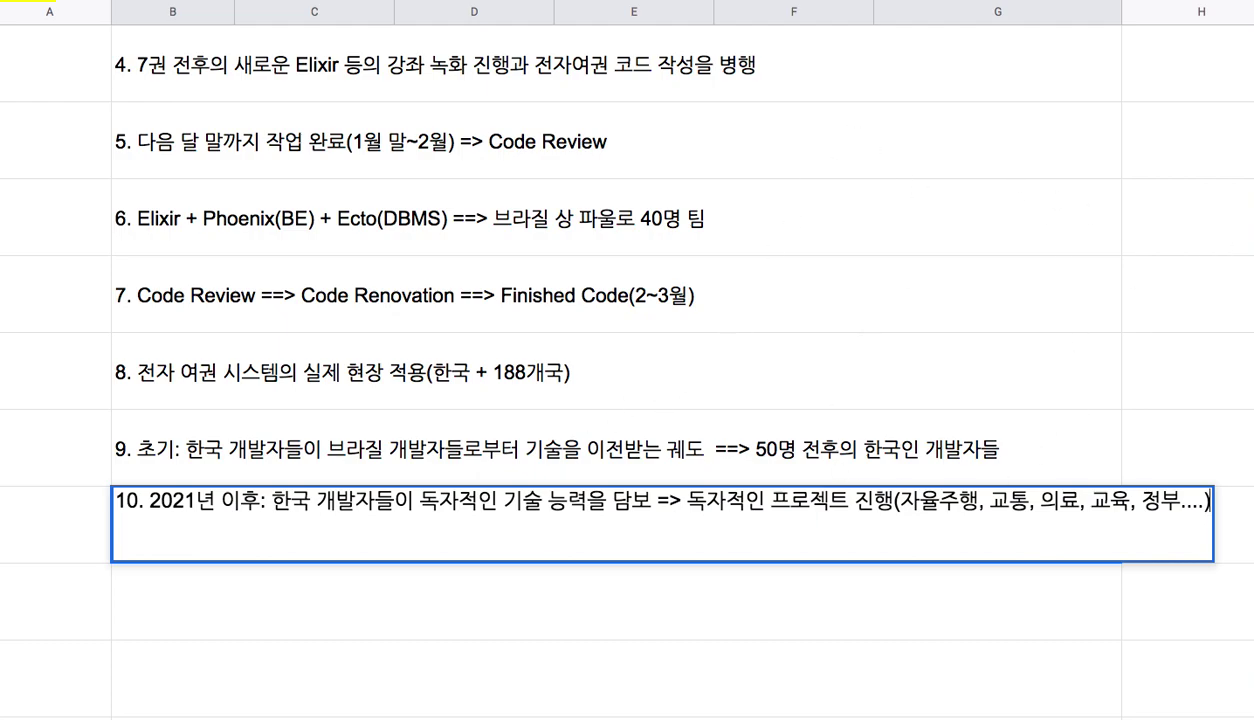
{"action": "left_click", "coordinate": [750, 448]}
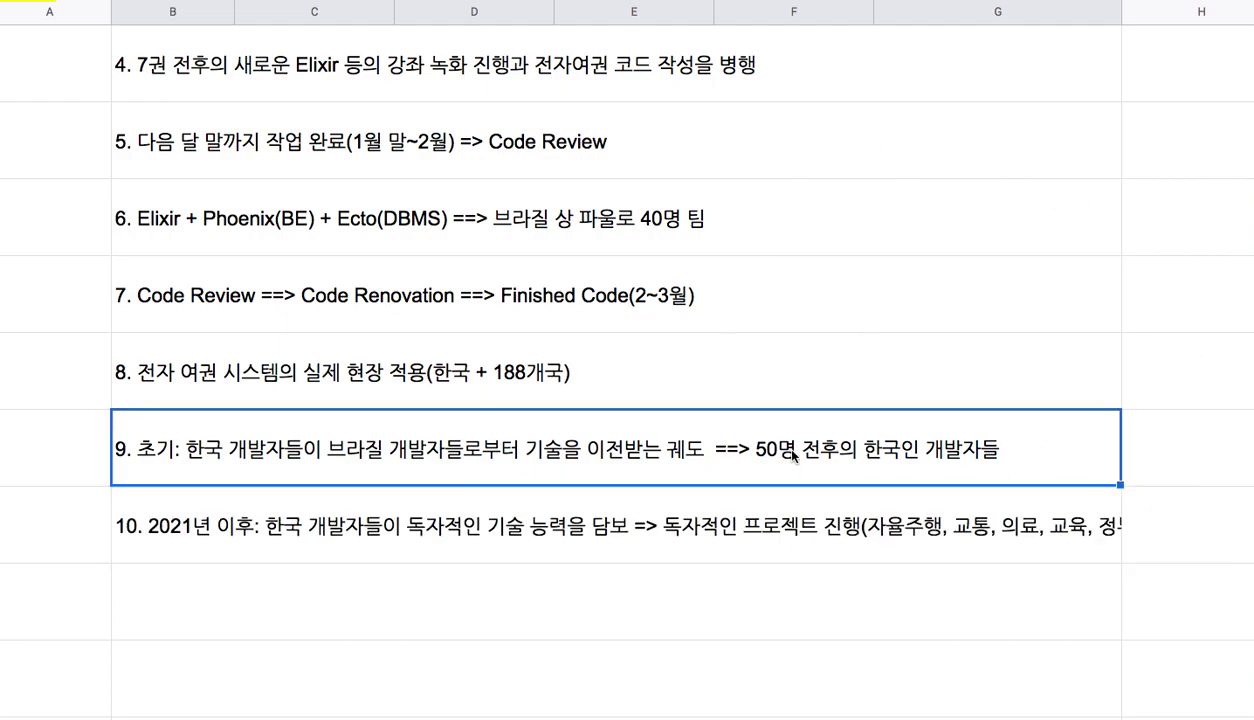
{"action": "double_click", "coordinate": [767, 420]}
{"action": "left_click_drag", "start_coordinate": [784, 424], "coordinate": [1044, 426]}
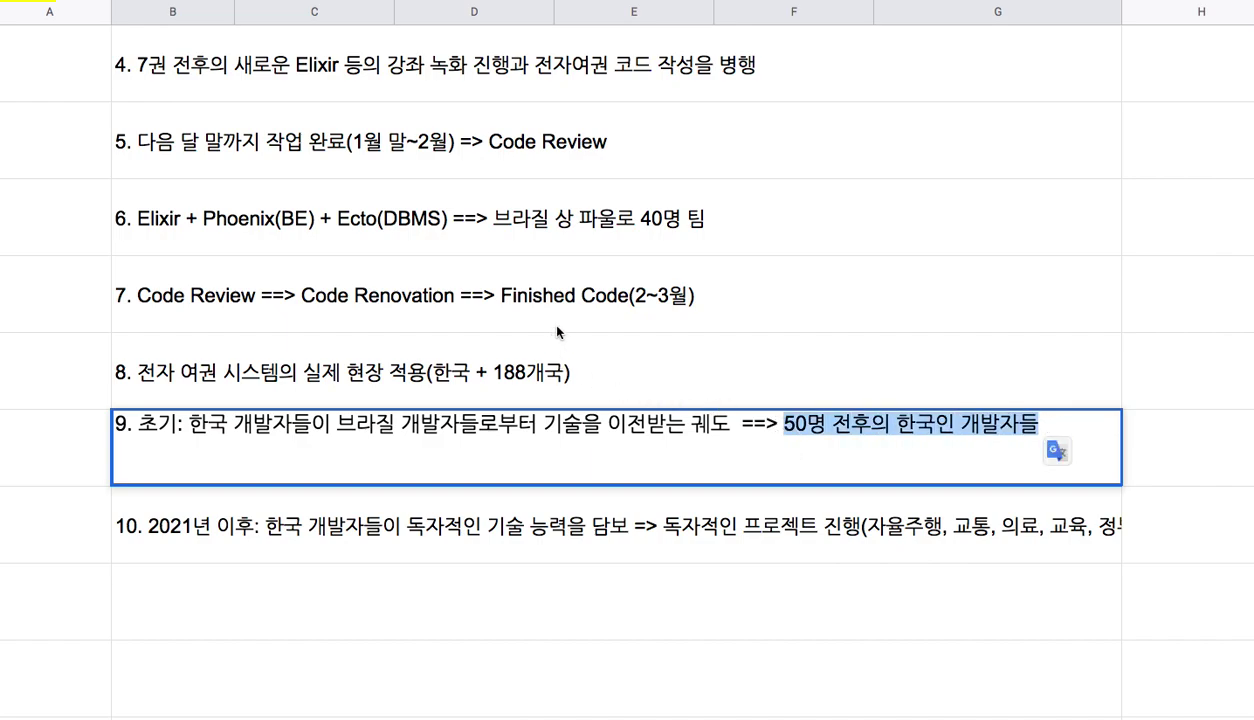
{"action": "scroll", "coordinate": [697, 222], "scroll_direction": "up", "scroll_amount": 2}
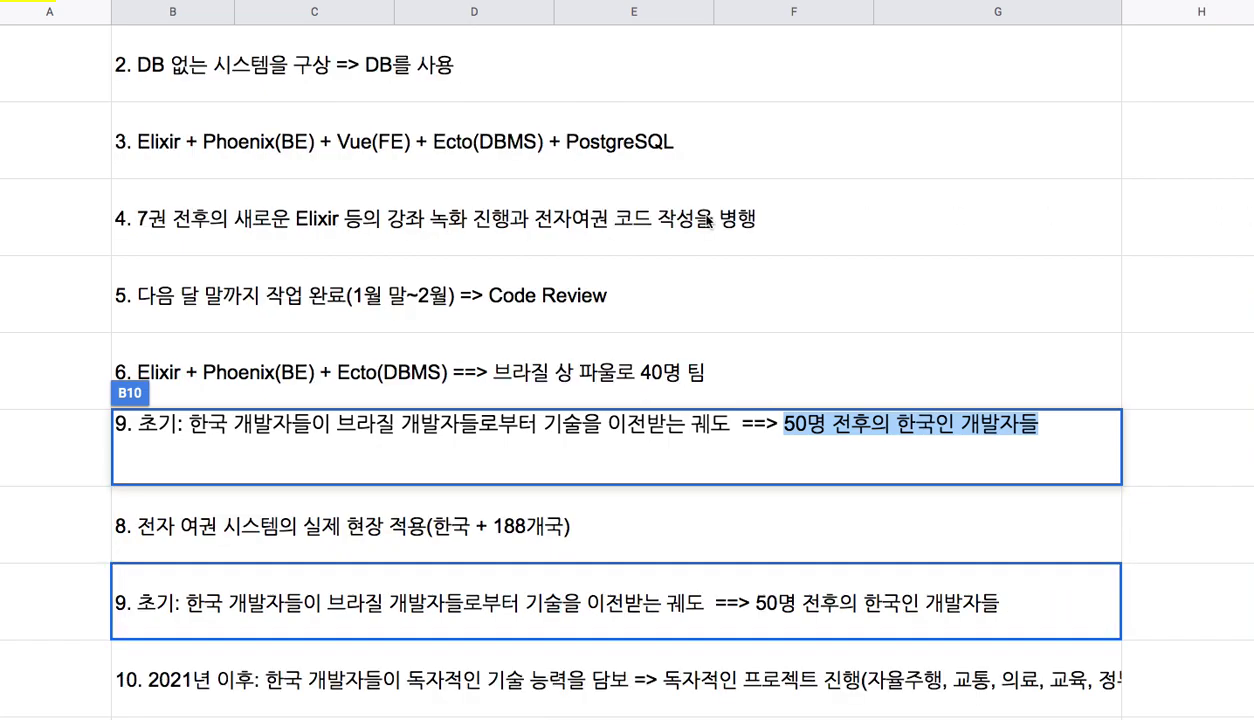